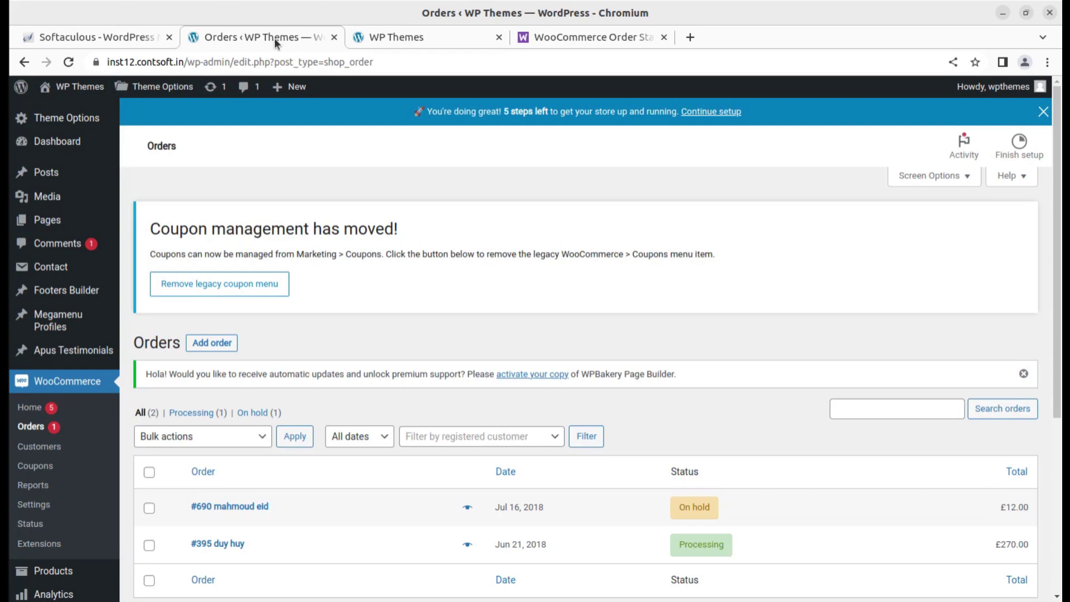
- Check the status notes of the on-hold and processing orders in the orders list
scroll(660, 303, down, 3)
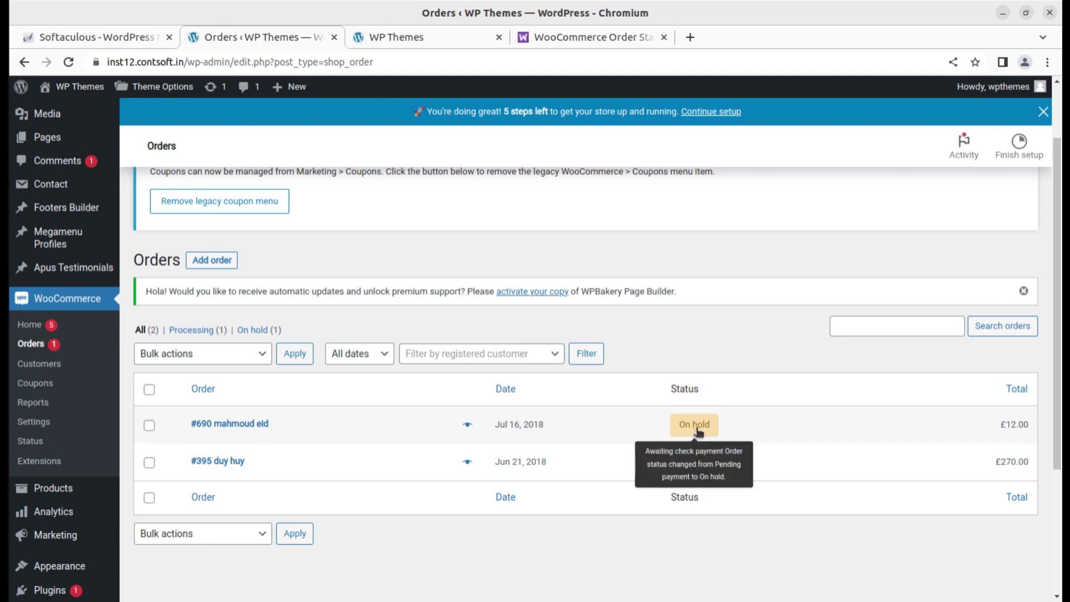
mouse_move(694, 432)
mouse_move(712, 469)
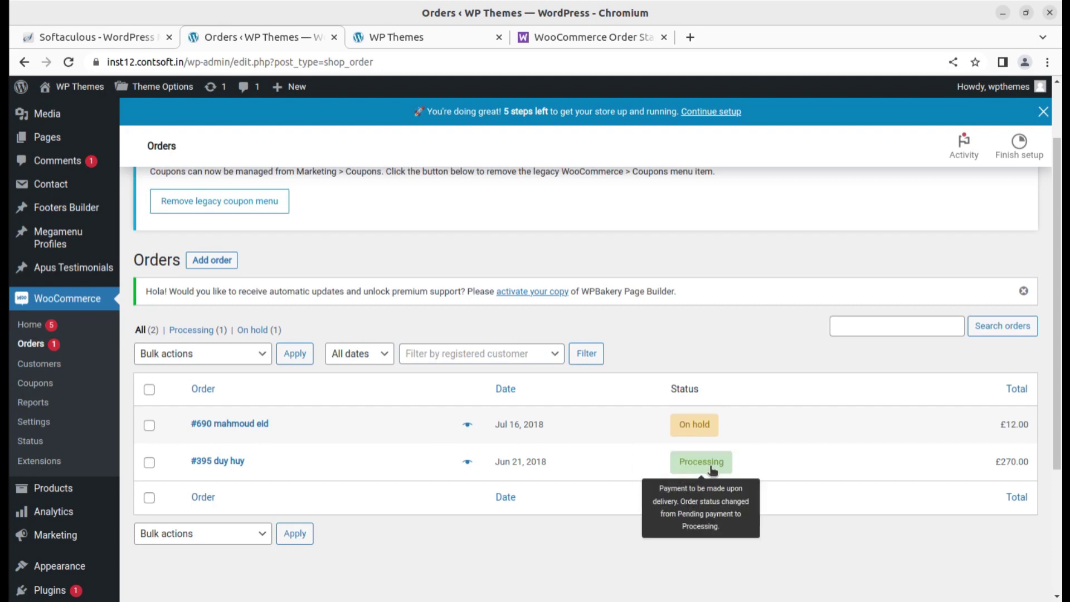
- Open the order dated June 21, 2018 and review all the options available for its status
click(230, 461)
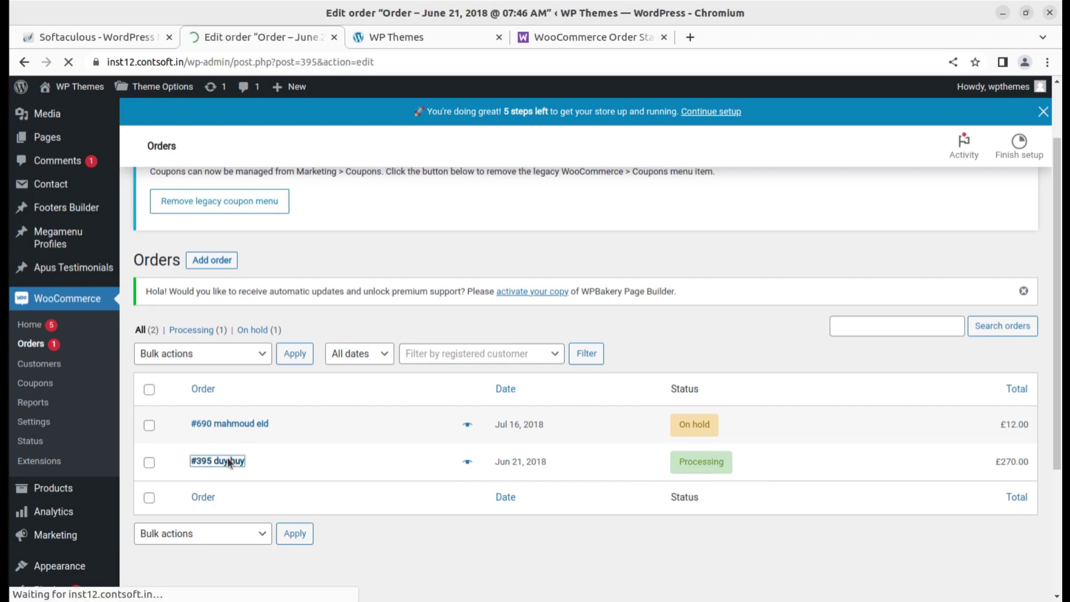
scroll(563, 410, down, 3)
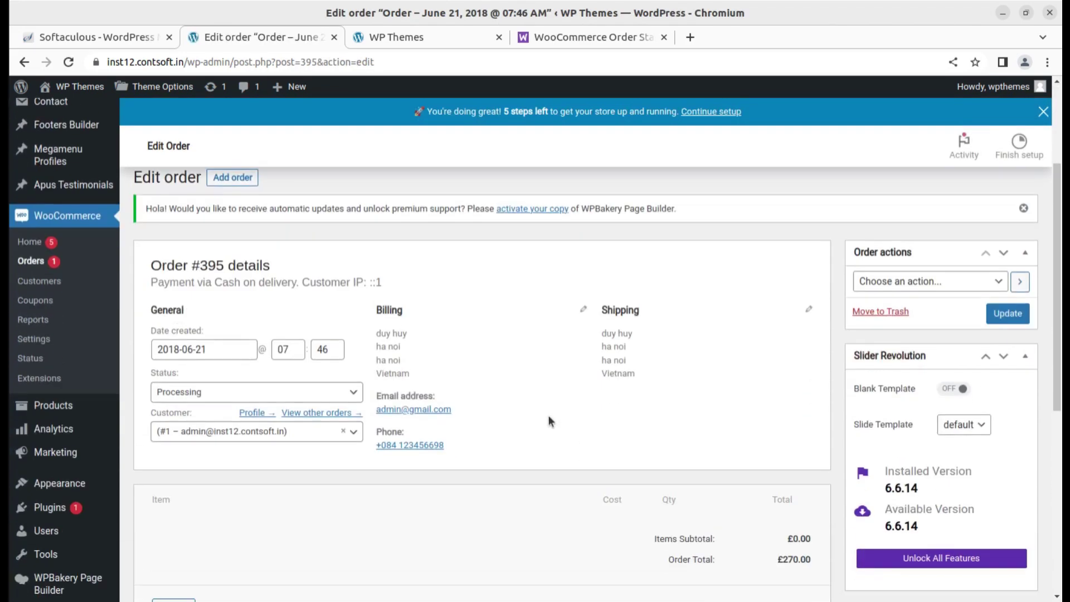
click(287, 390)
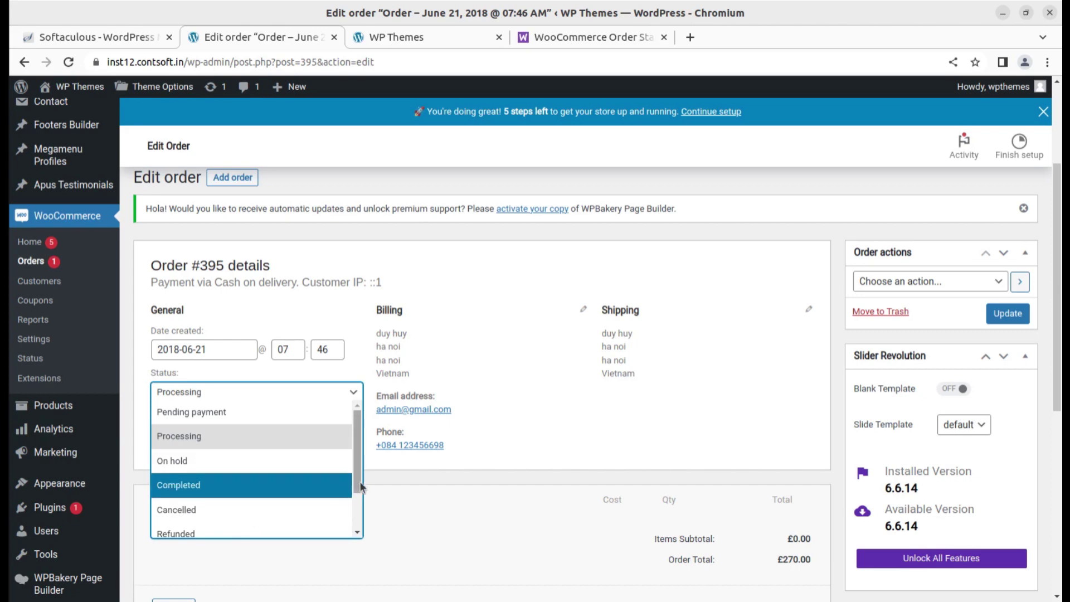
drag(358, 472, 359, 529)
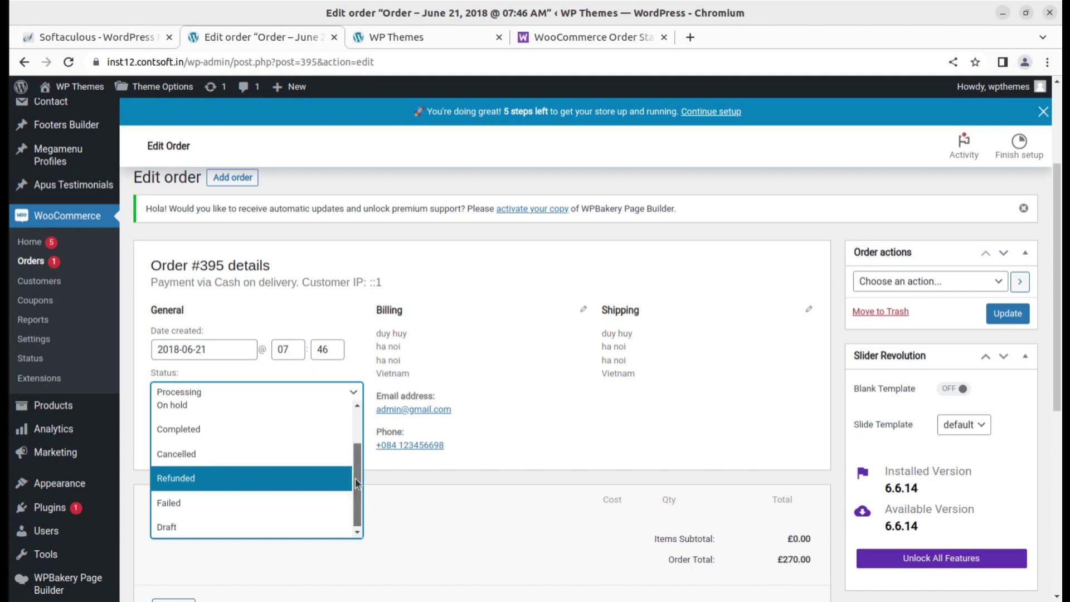
drag(352, 483, 363, 442)
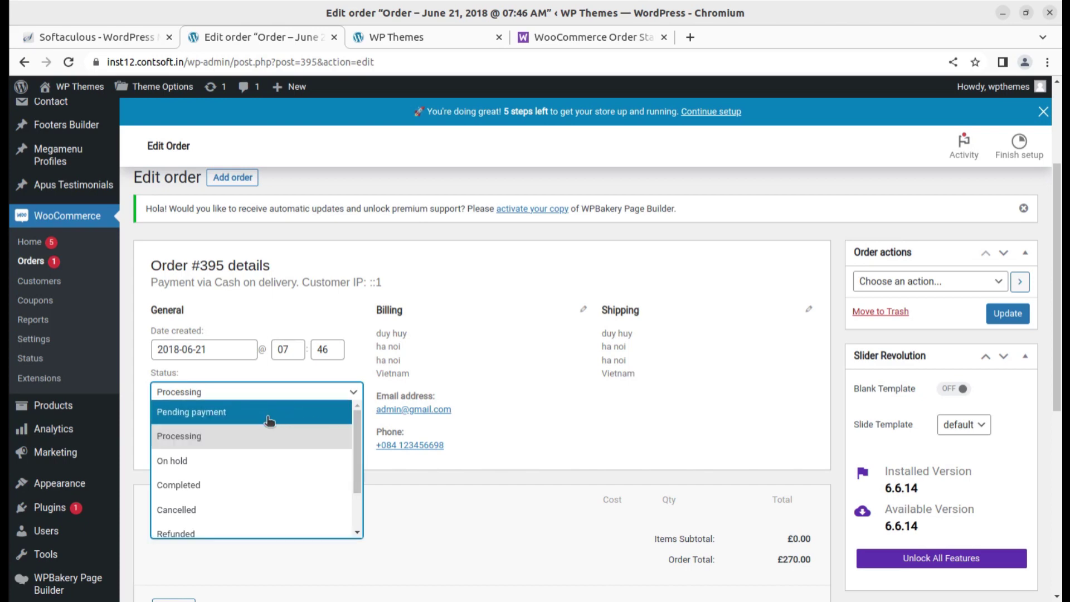
scroll(241, 498, down, 2)
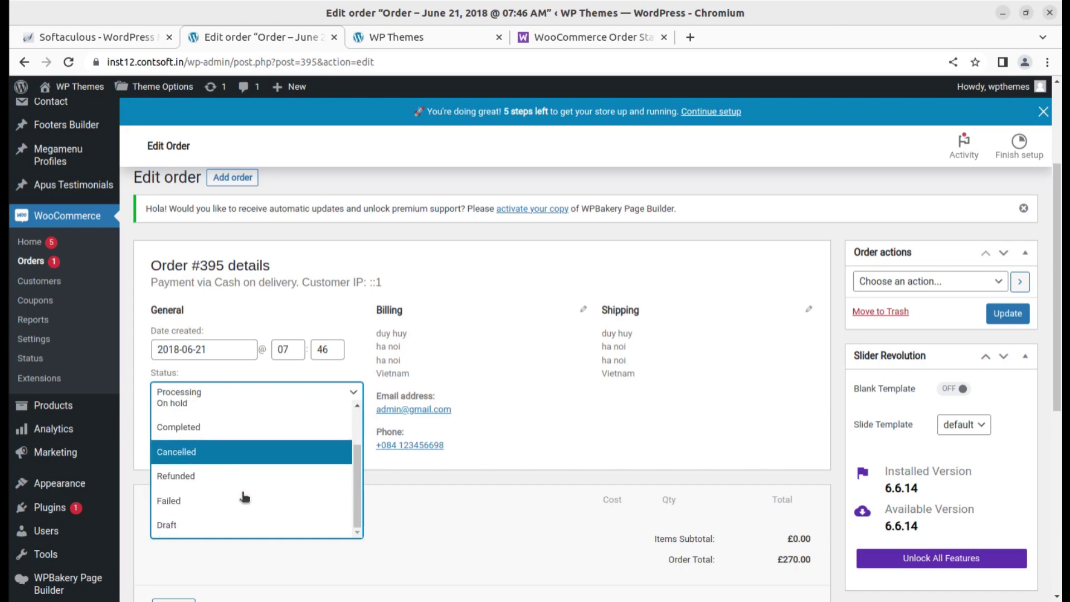
click(358, 423)
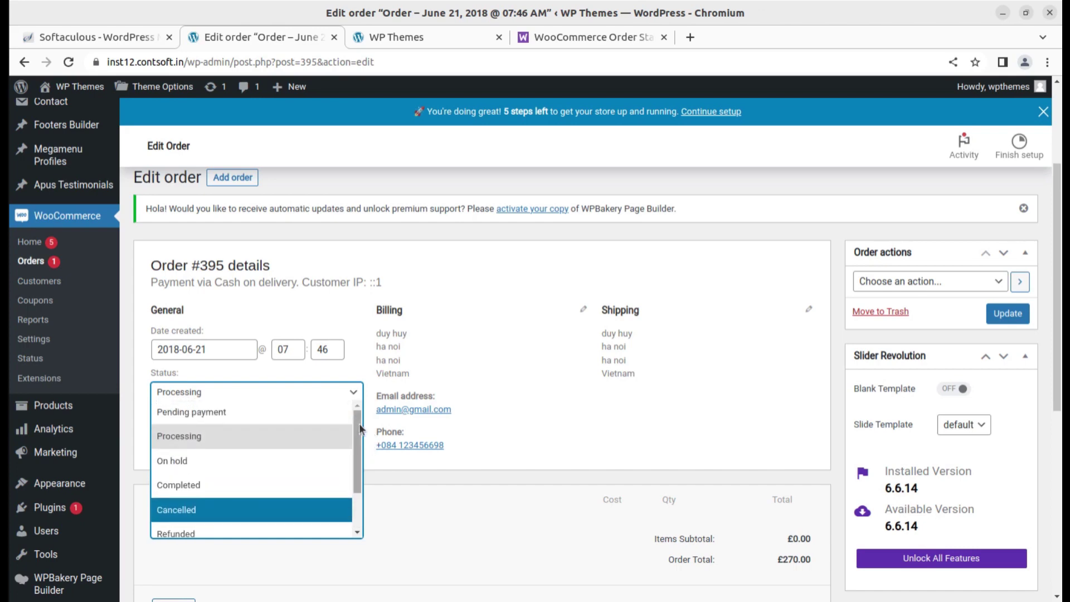
drag(359, 423, 352, 473)
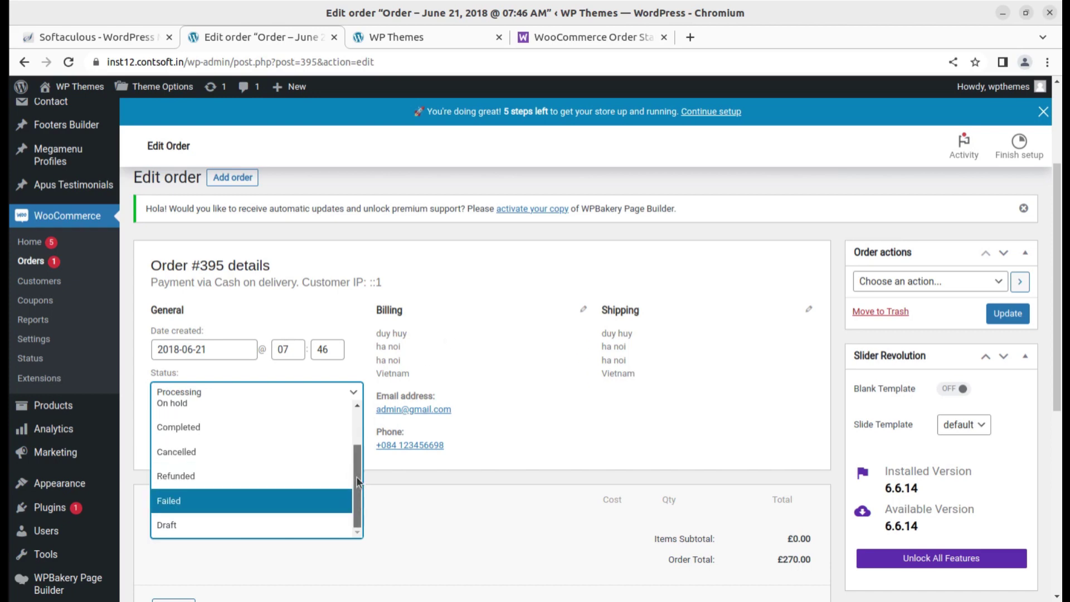
drag(358, 479, 360, 433)
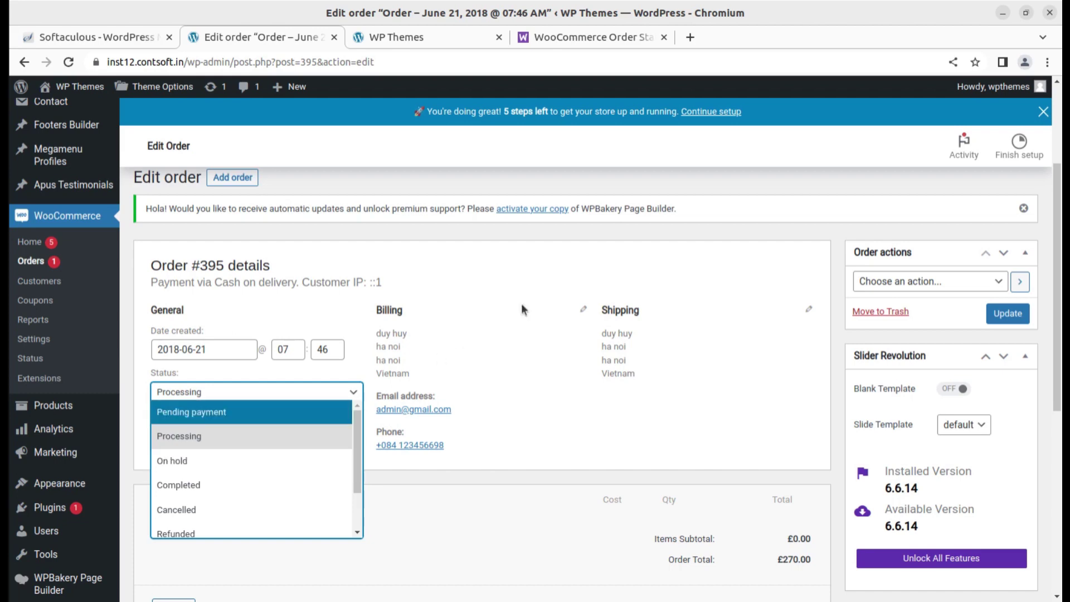
- Read the WooCommerce Order Status Manager product page about using custom order statuses in the orders list, order actions and bulk actions
click(558, 38)
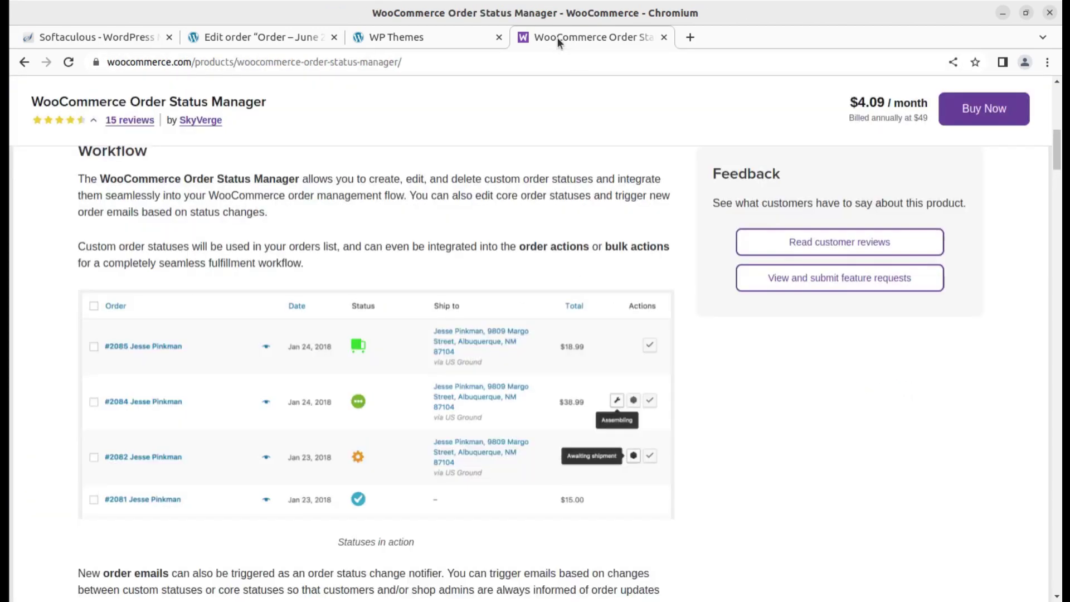
scroll(165, 438, up, 2)
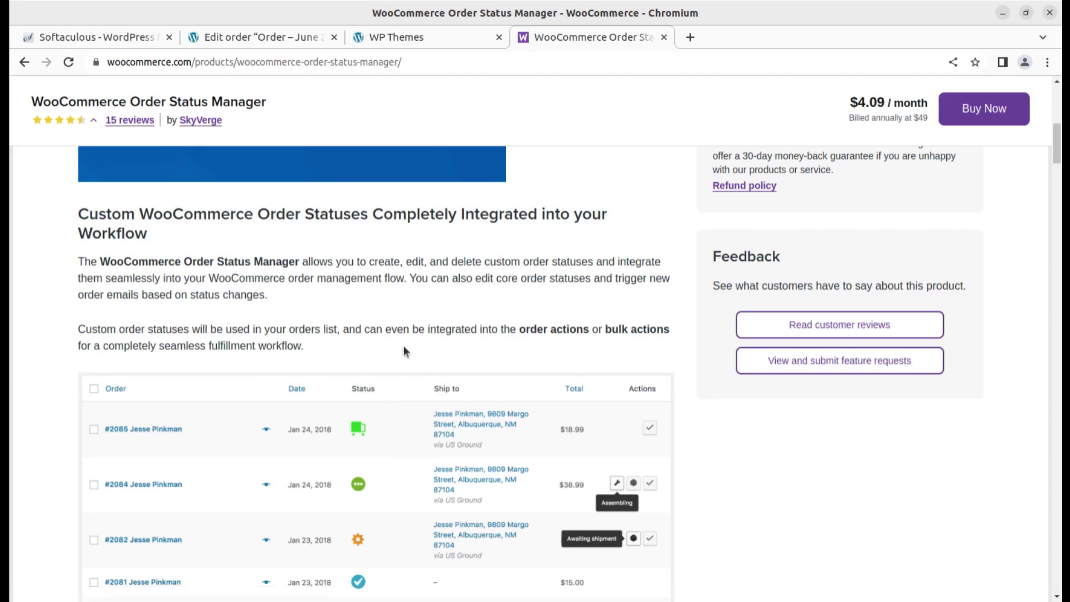
scroll(371, 322, up, 5)
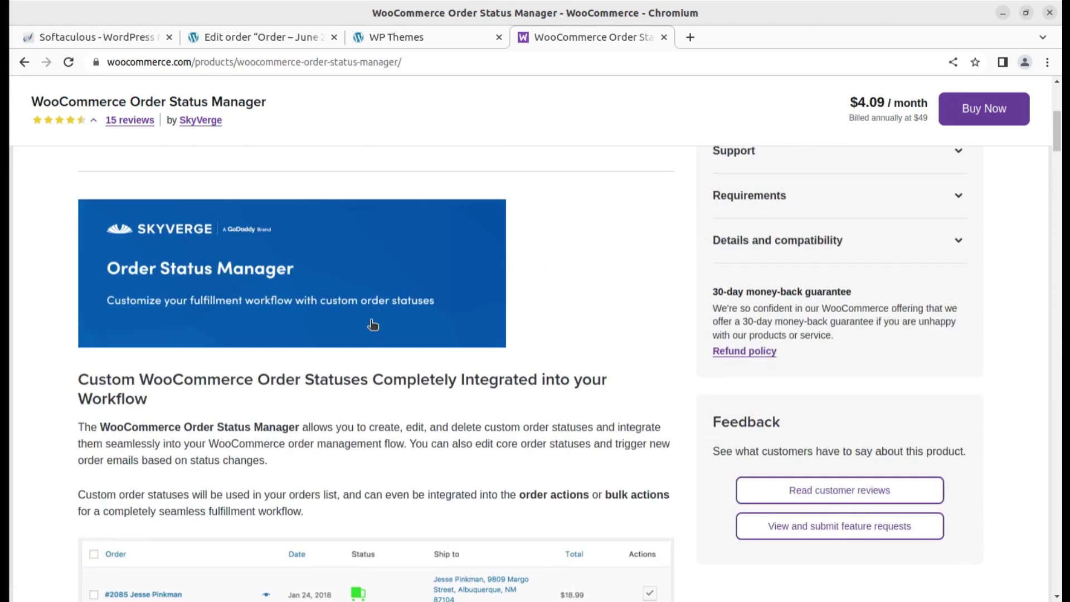
scroll(500, 282, down, 5)
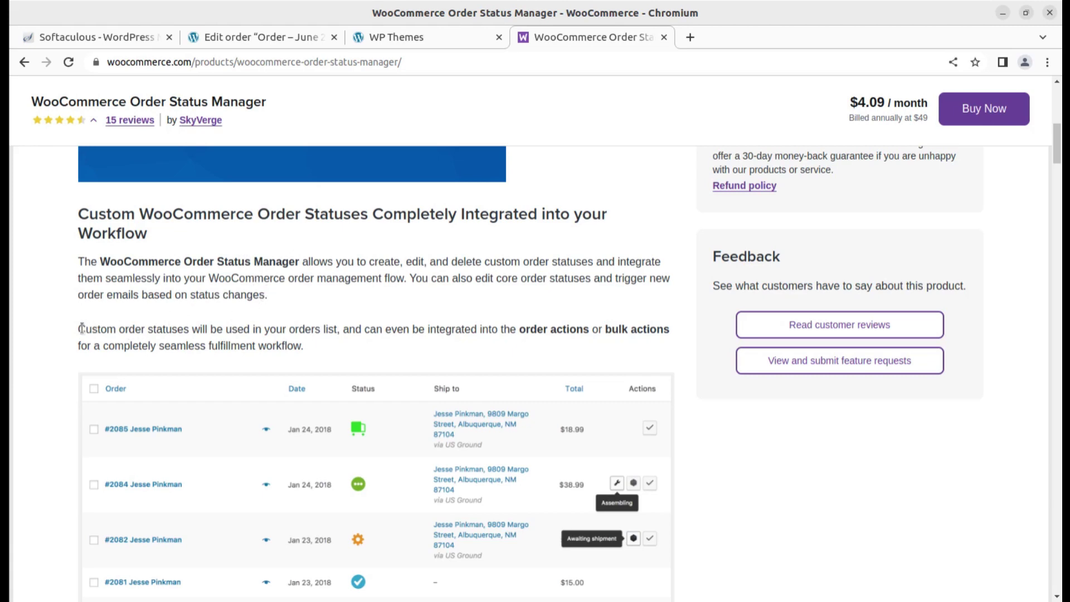
drag(85, 329, 190, 329)
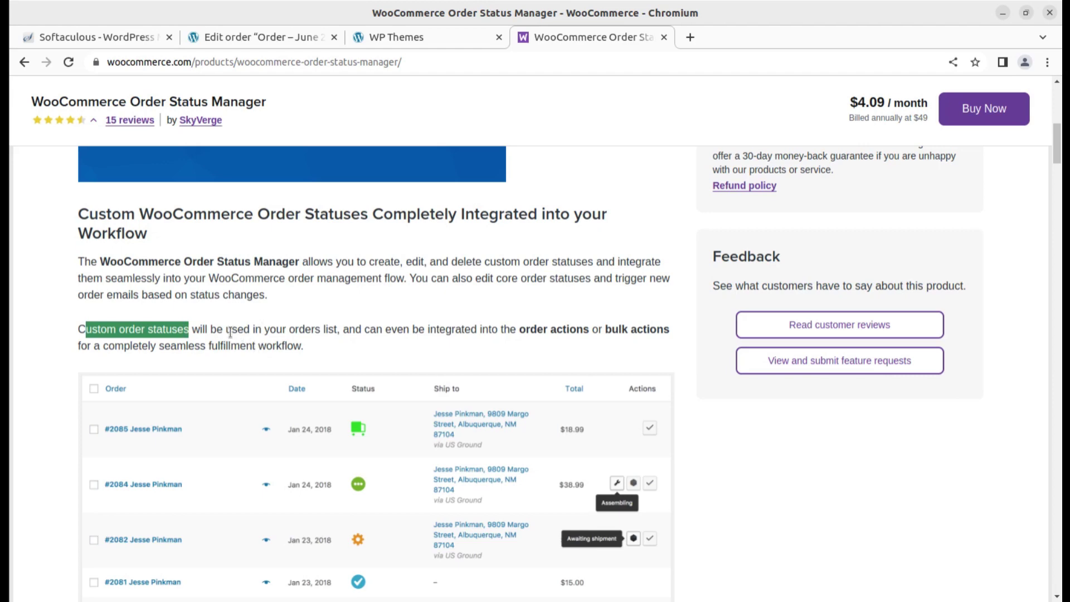
drag(225, 331, 677, 335)
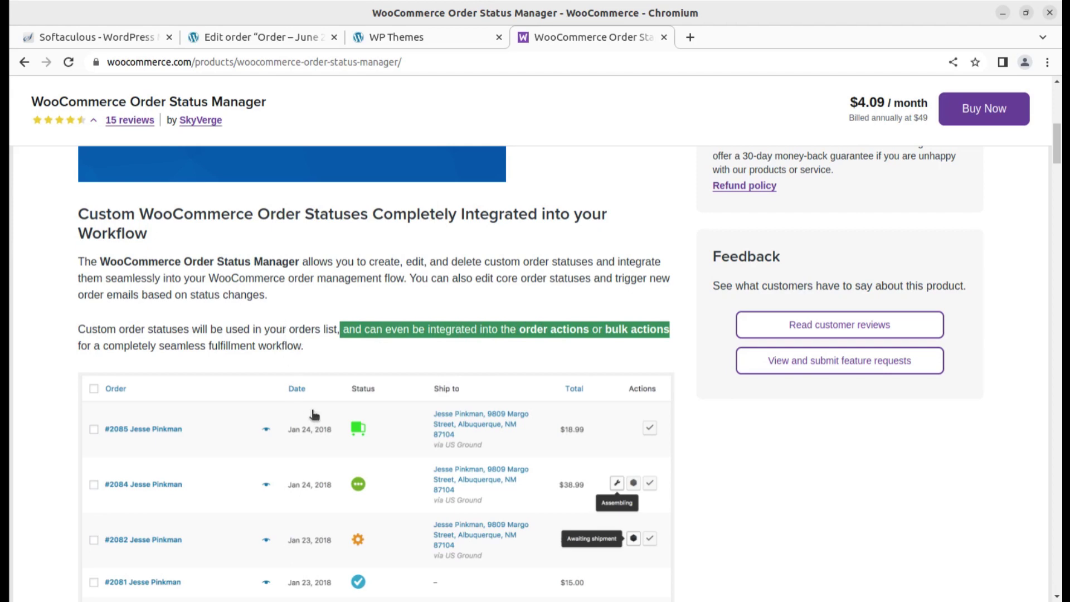
scroll(372, 377, down, 3)
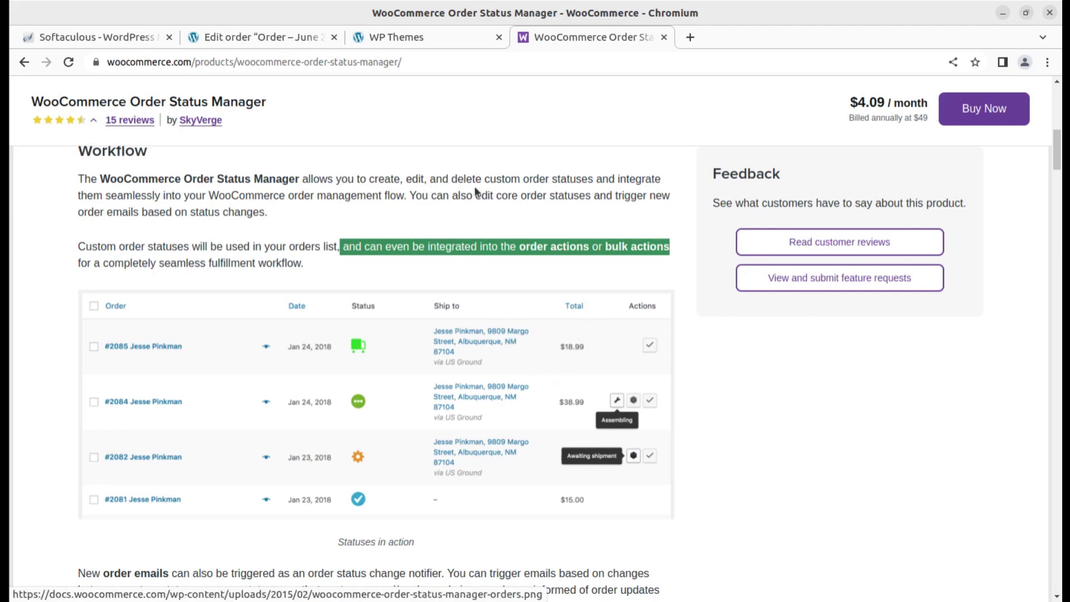
- Return to the WordPress admin and open the page for adding new plugins in a separate browser tab
click(256, 39)
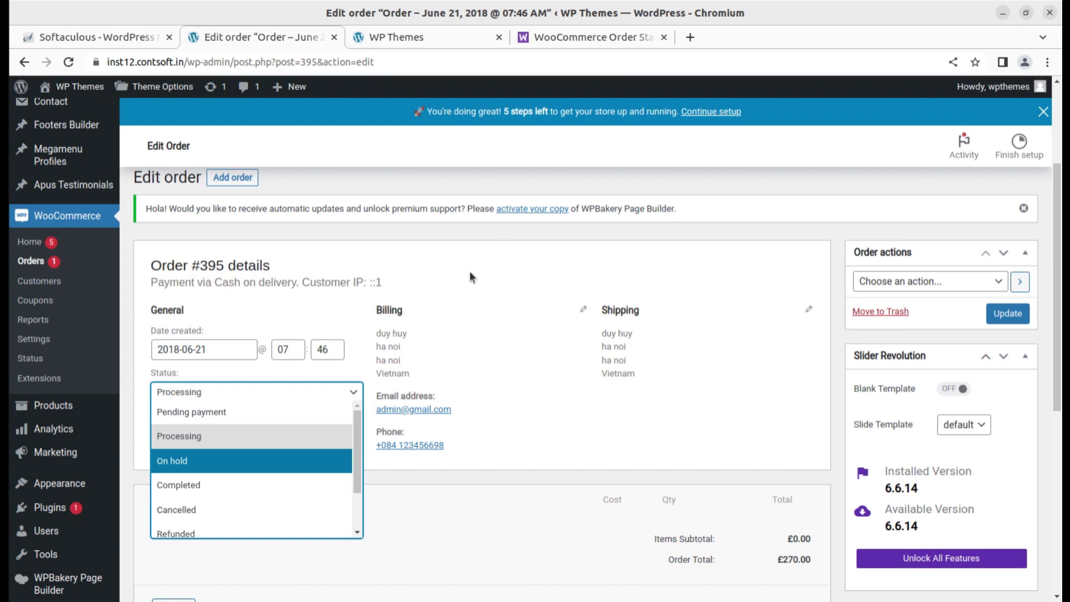
mouse_move(91, 508)
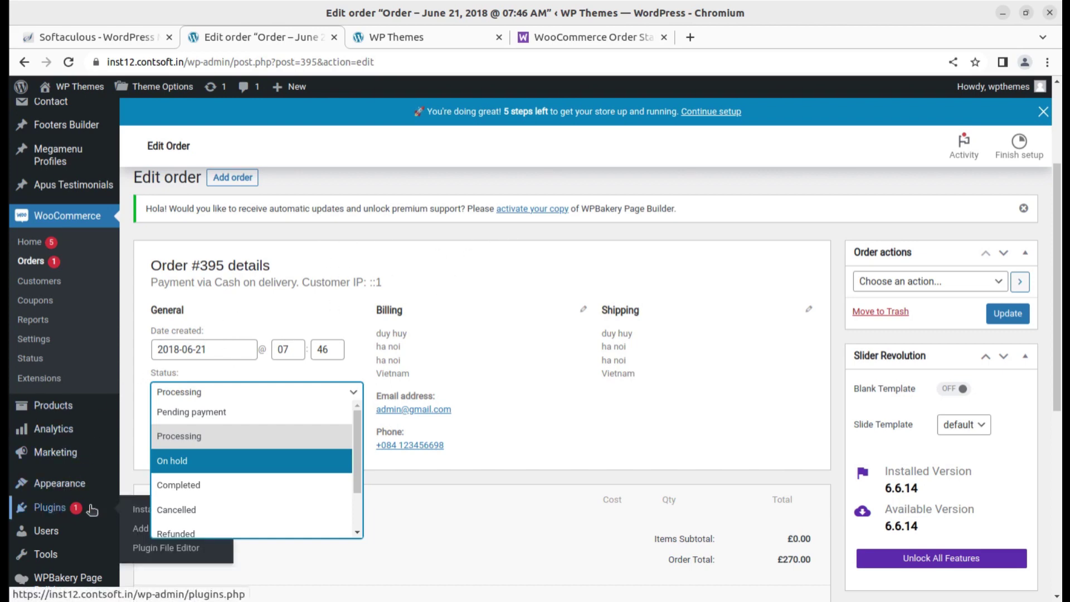
scroll(139, 529, up, 3)
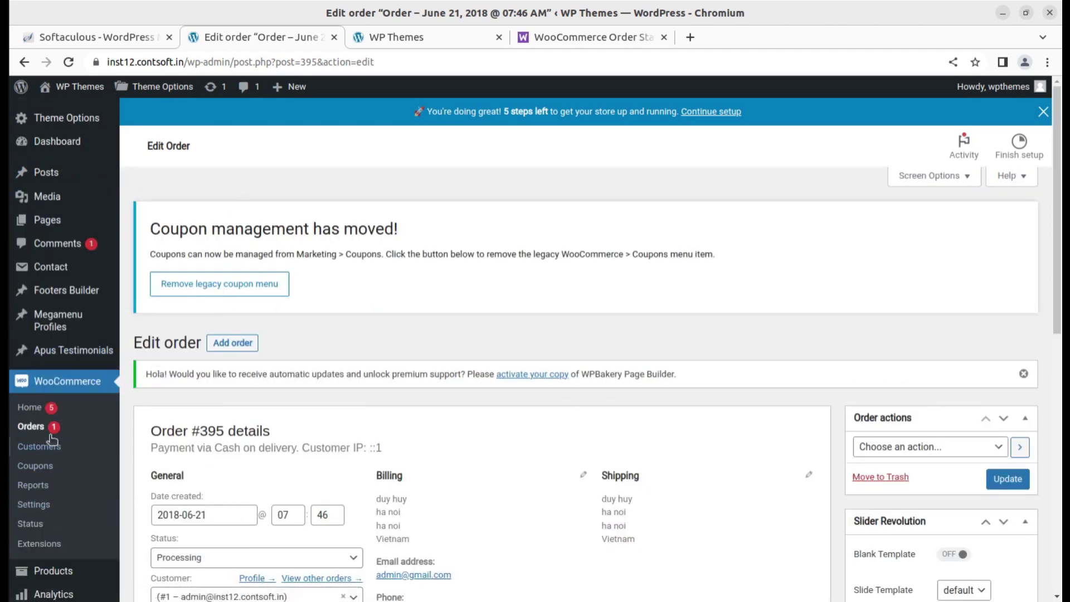
scroll(47, 429, down, 3)
scroll(61, 290, up, 3)
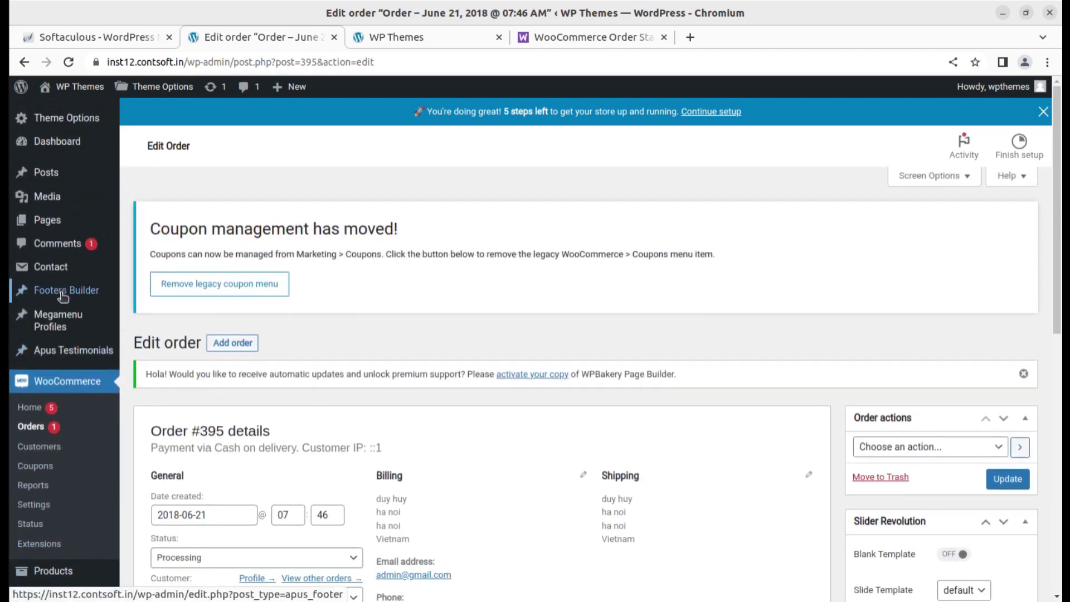
scroll(58, 407, down, 3)
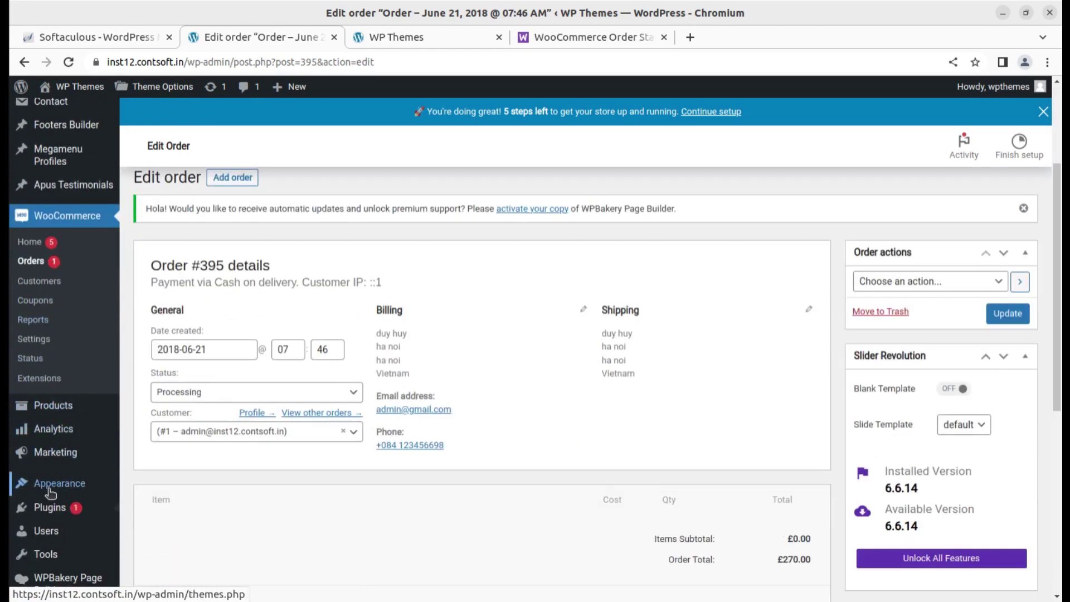
mouse_move(53, 507)
middle_click(148, 528)
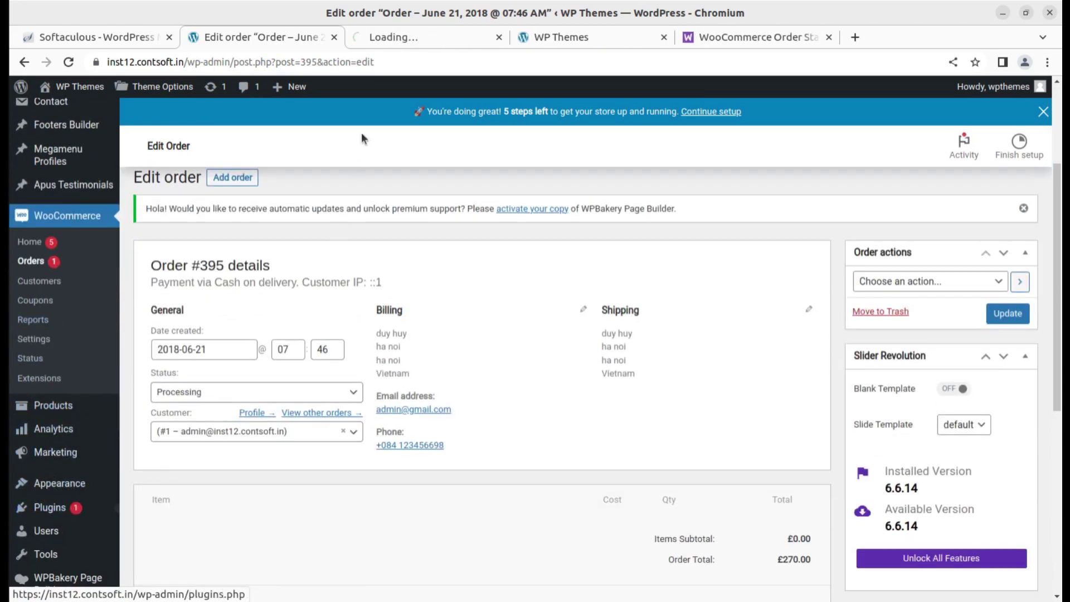
click(409, 37)
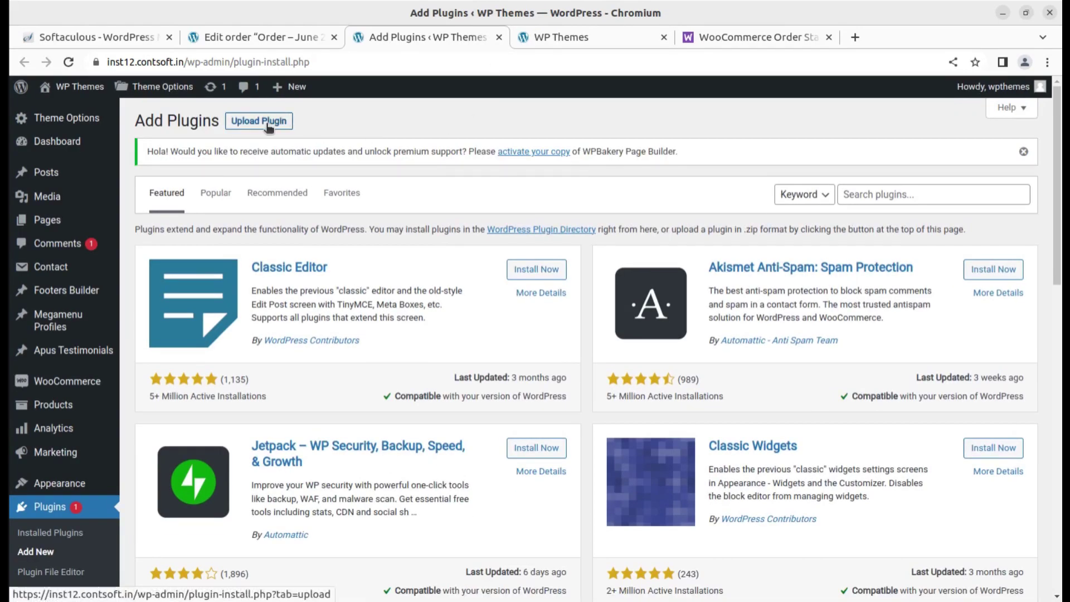
- Install the Order Status Manager plugin by uploading woocommerce-order-status-manager.zip, and activate it
click(743, 33)
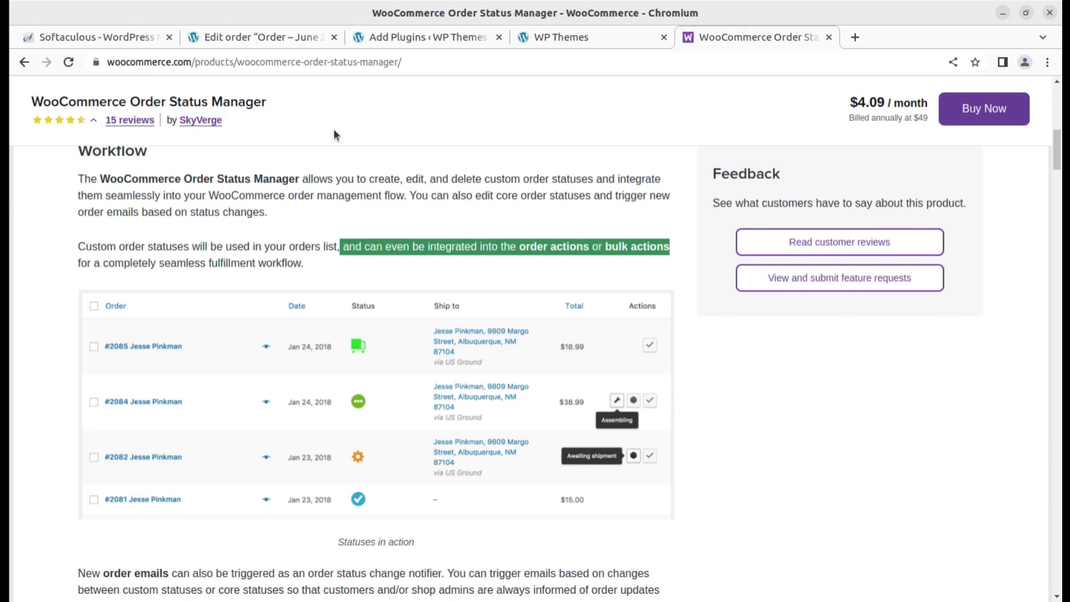
click(402, 42)
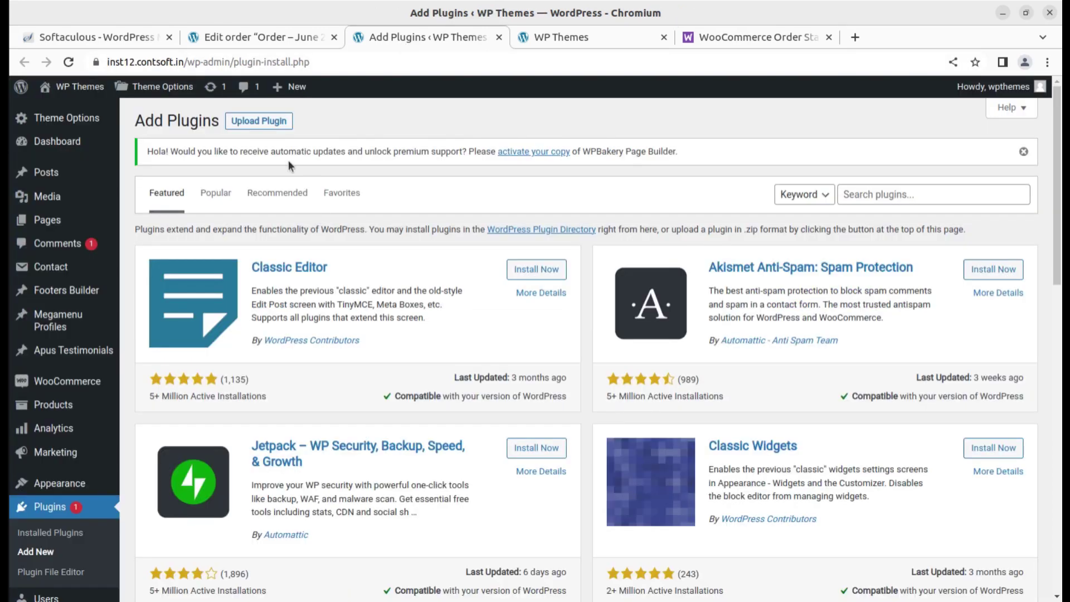
click(233, 120)
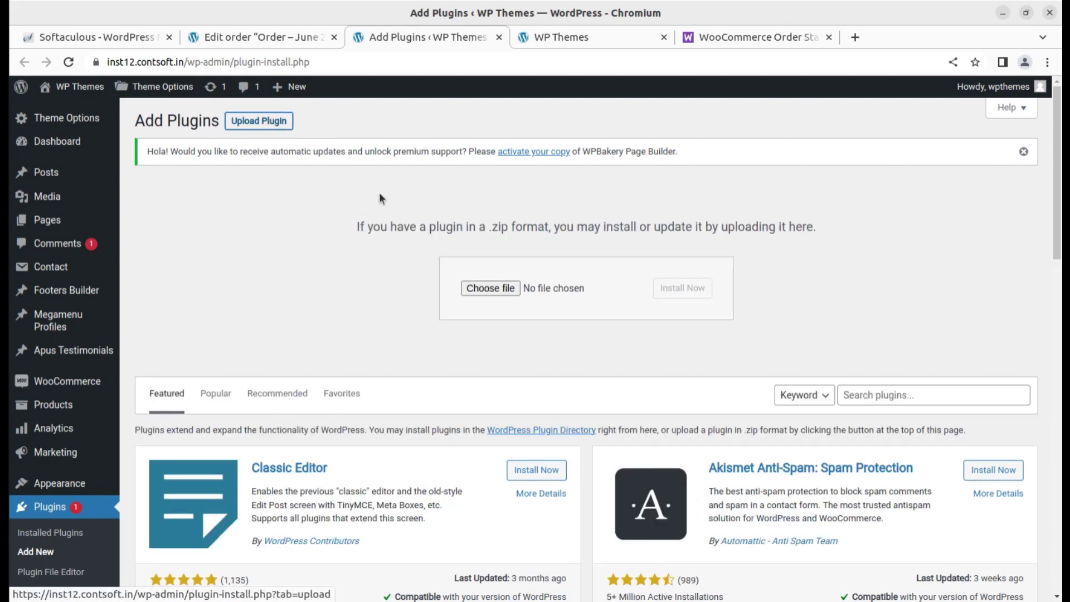
click(478, 288)
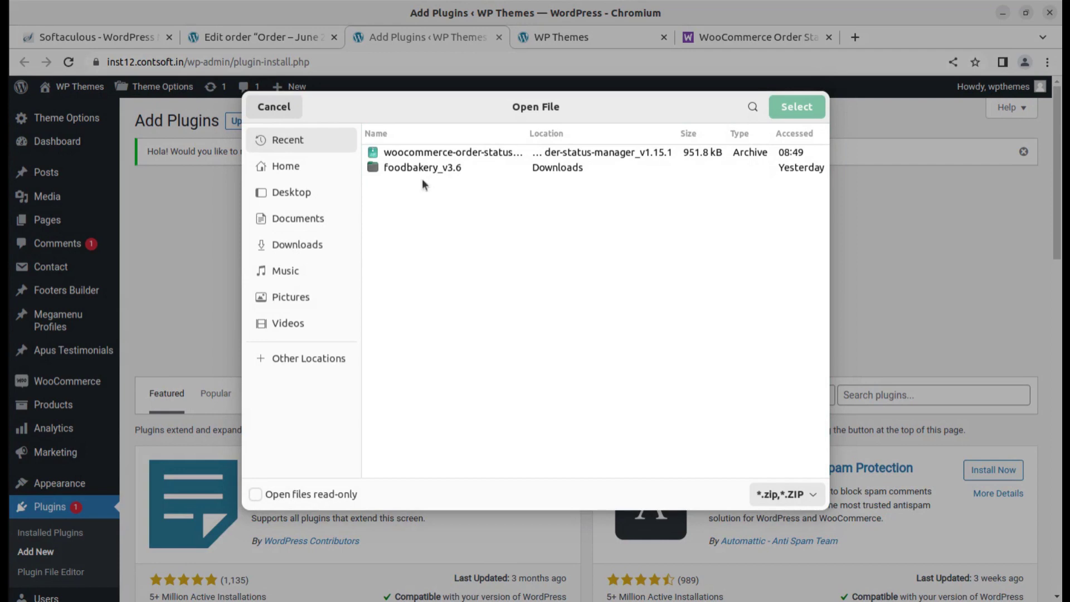
click(471, 151)
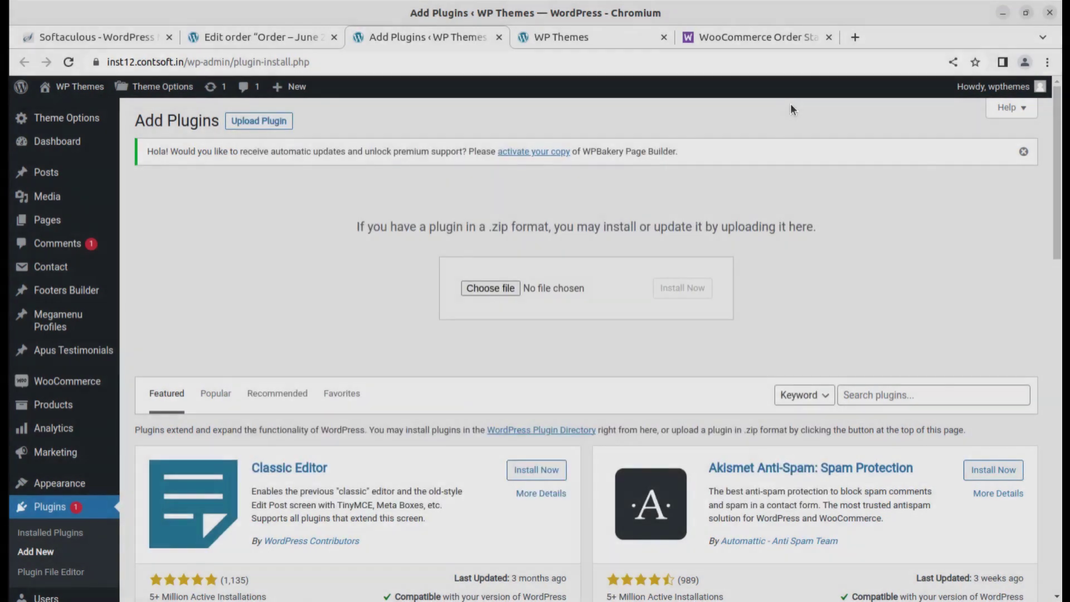
click(613, 307)
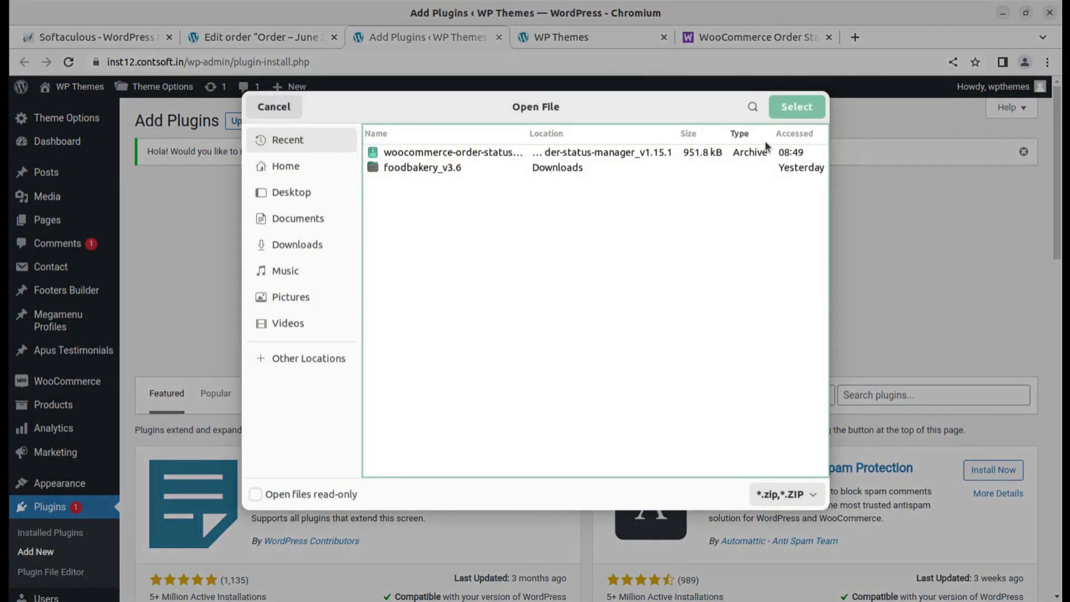
click(425, 152)
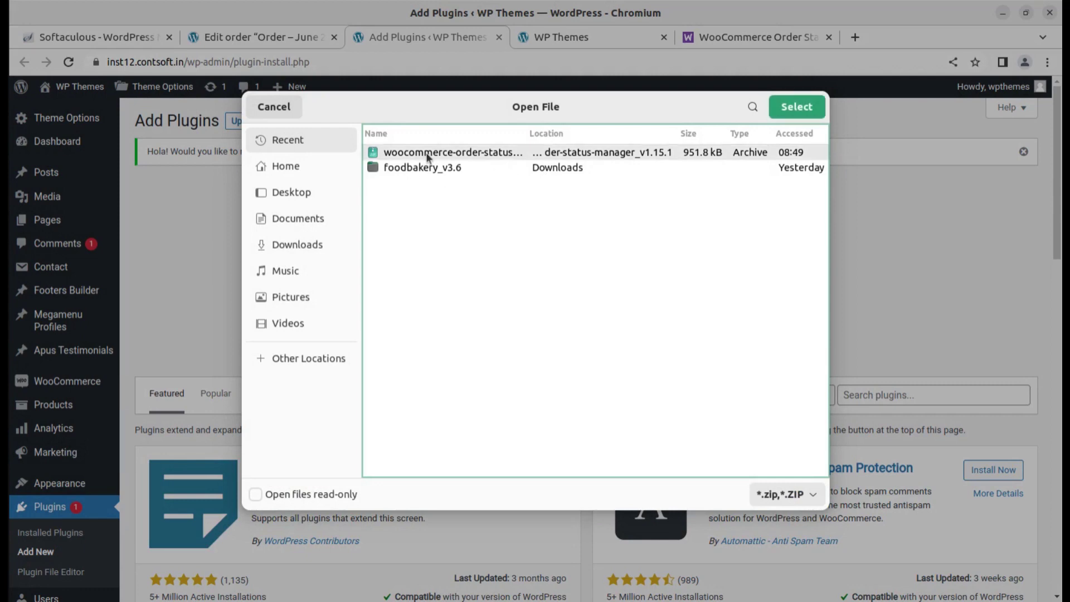
click(787, 108)
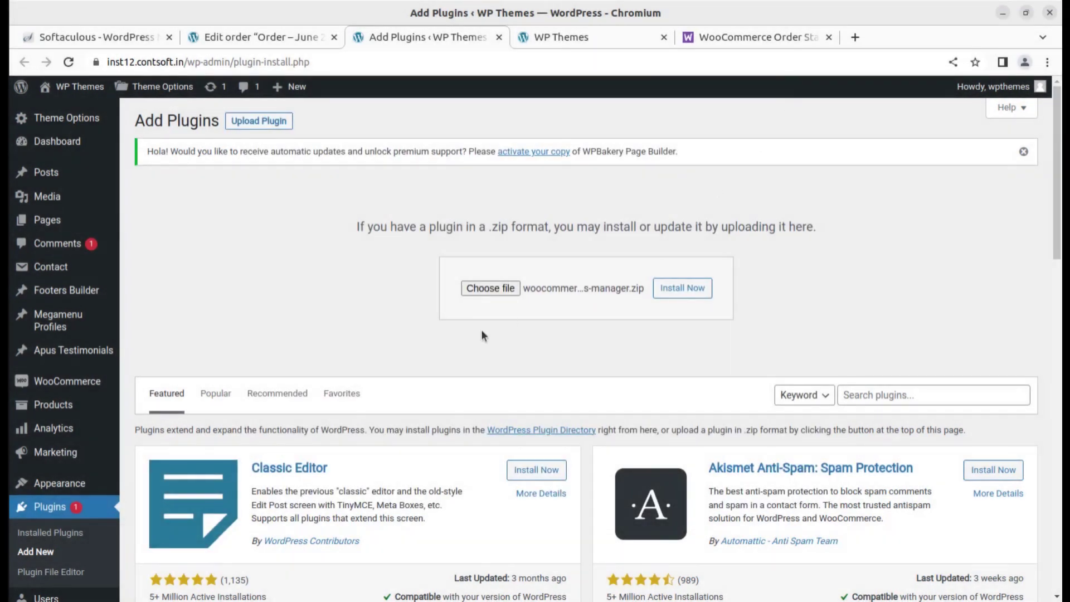
click(682, 298)
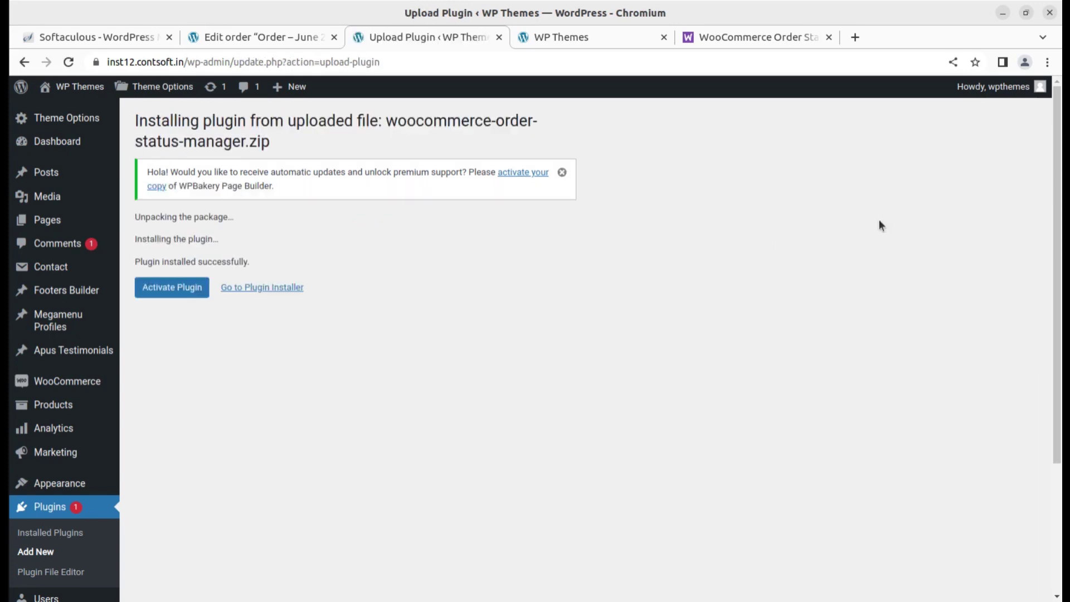
click(173, 290)
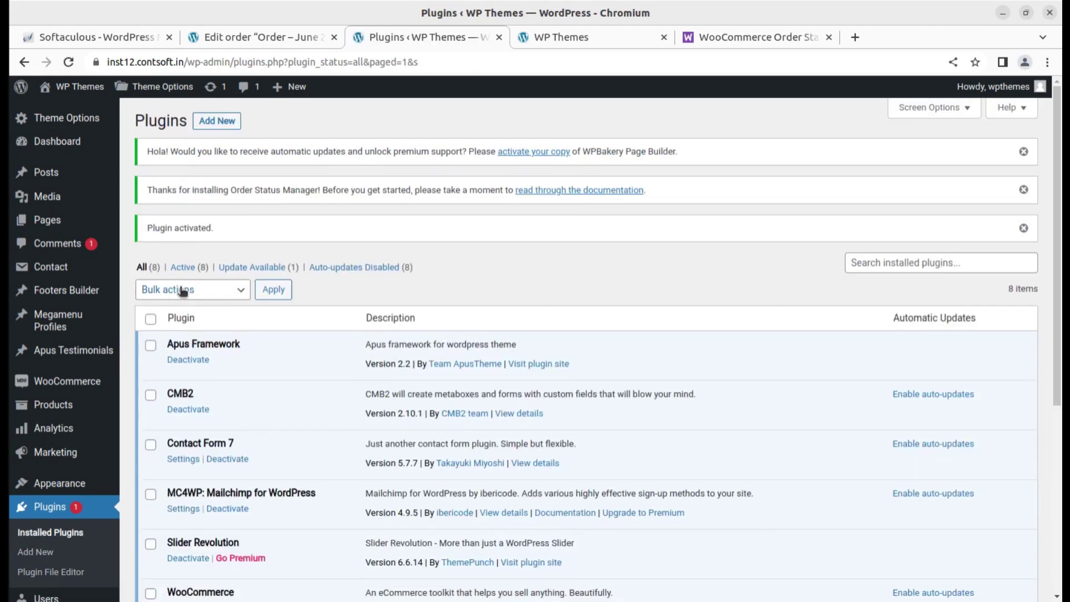
- Locate WooCommerce Order Status Manager among the installed plugins, and check its last updated date and version on the WooCommerce product page
scroll(400, 412, down, 4)
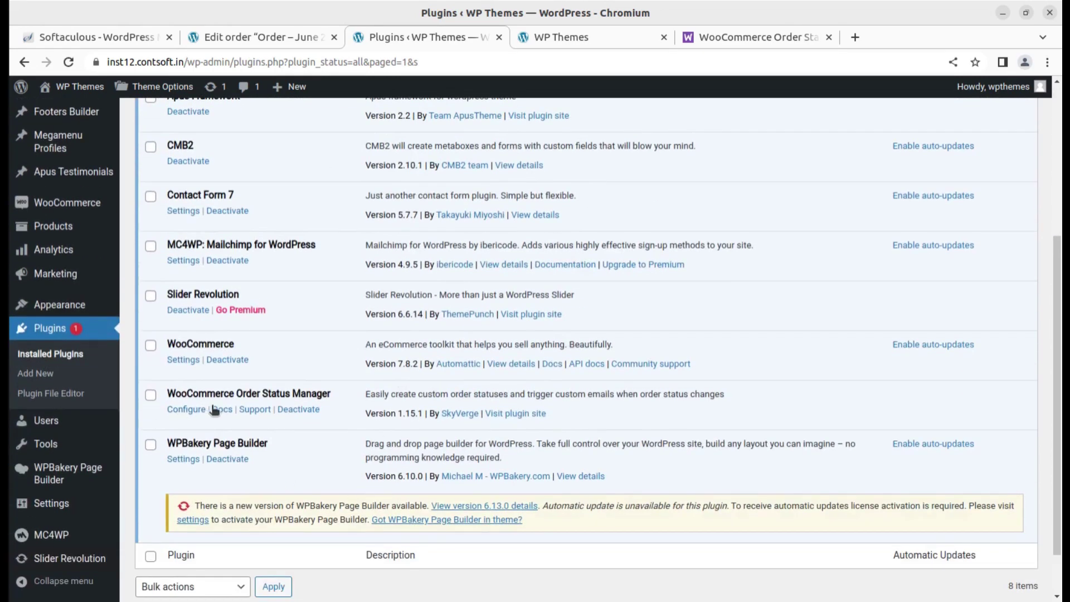
drag(166, 392, 329, 399)
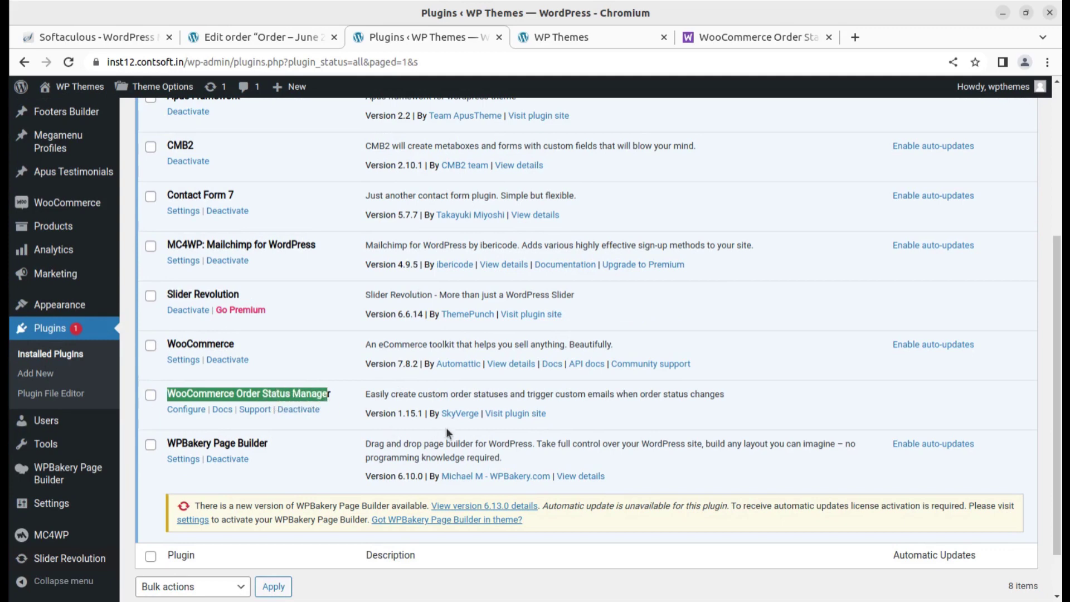
click(710, 36)
scroll(268, 326, up, 4)
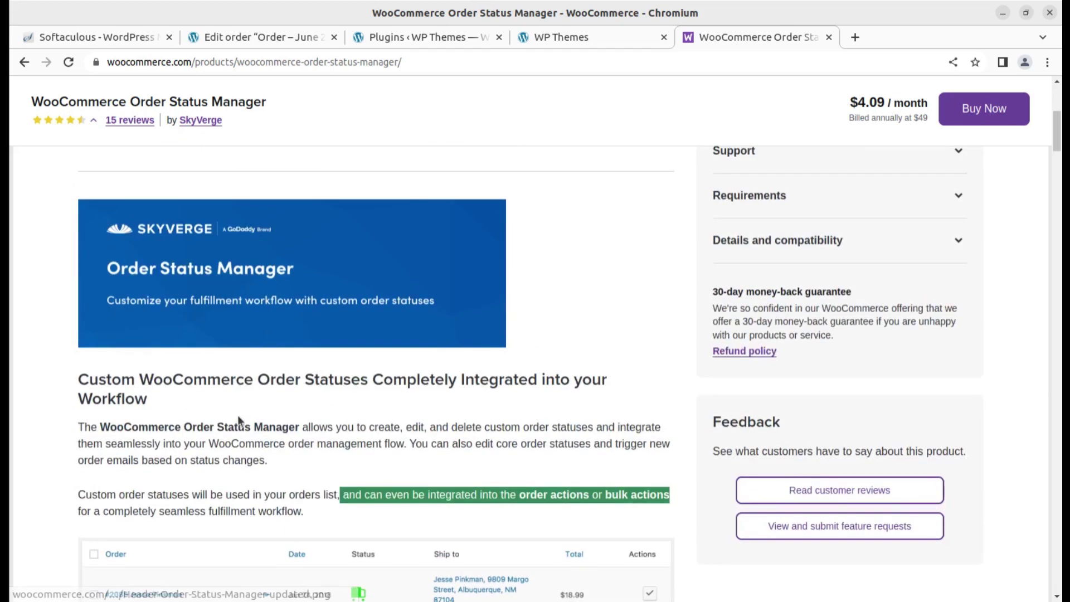
scroll(238, 420, up, 3)
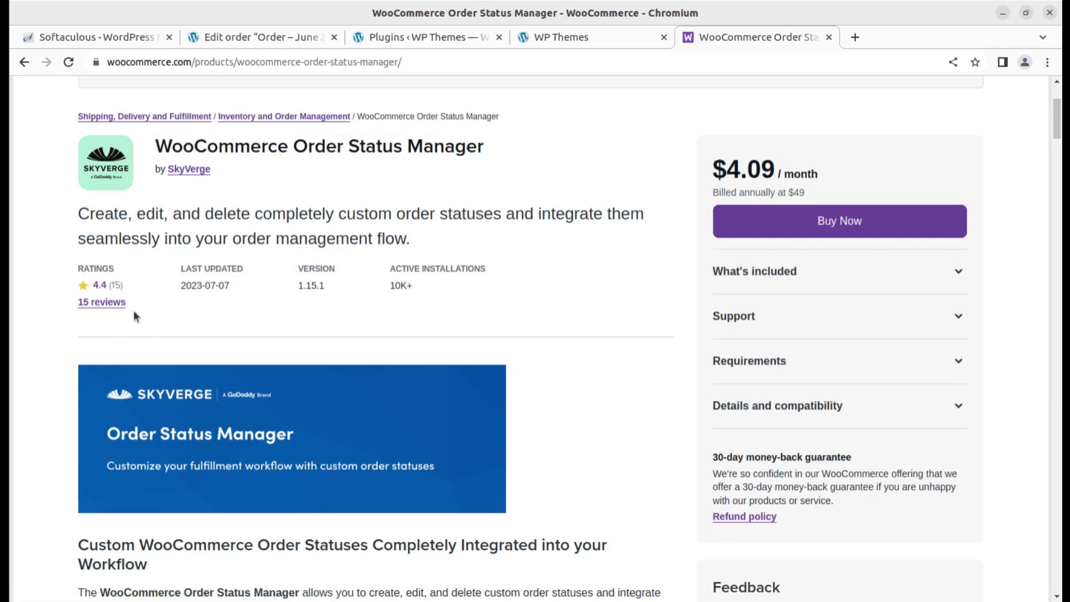
drag(254, 287, 172, 283)
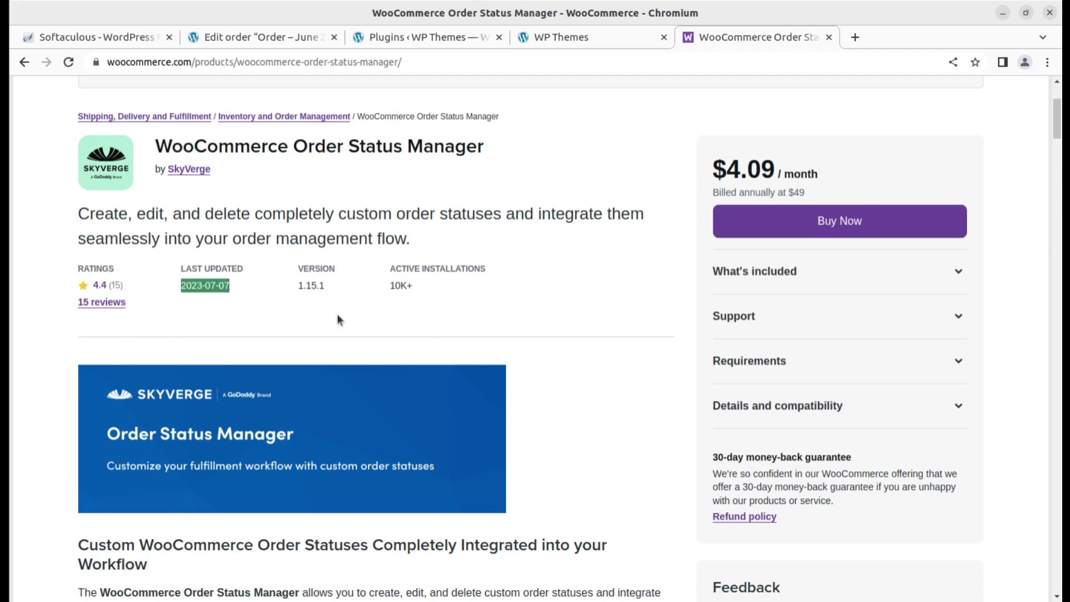
click(292, 296)
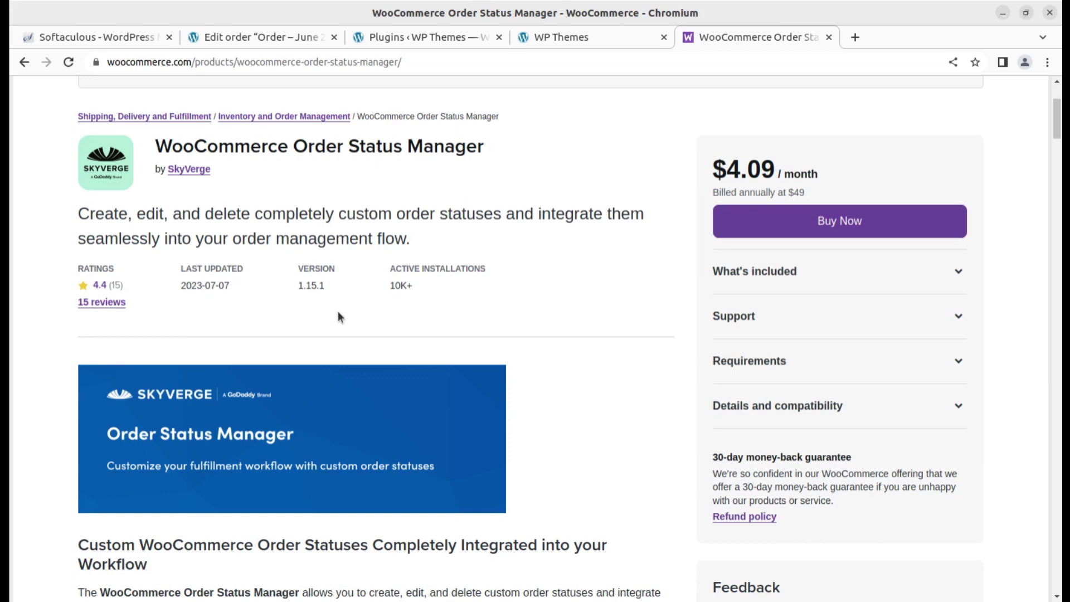
- Return to the installed plugins, open the WooCommerce Order Status Manager configuration and review the list of order statuses
click(405, 37)
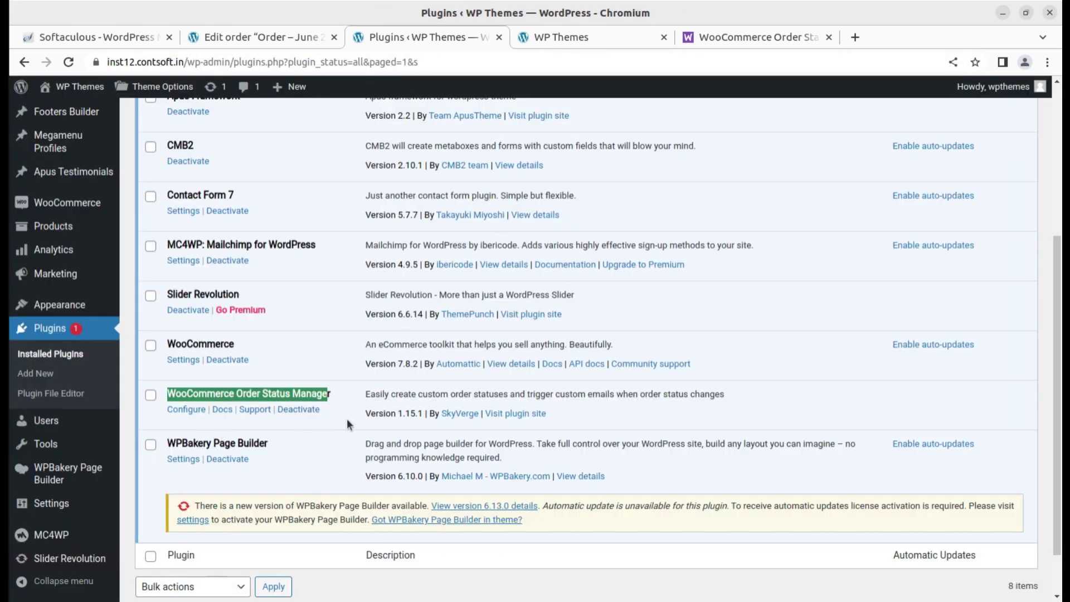
click(179, 409)
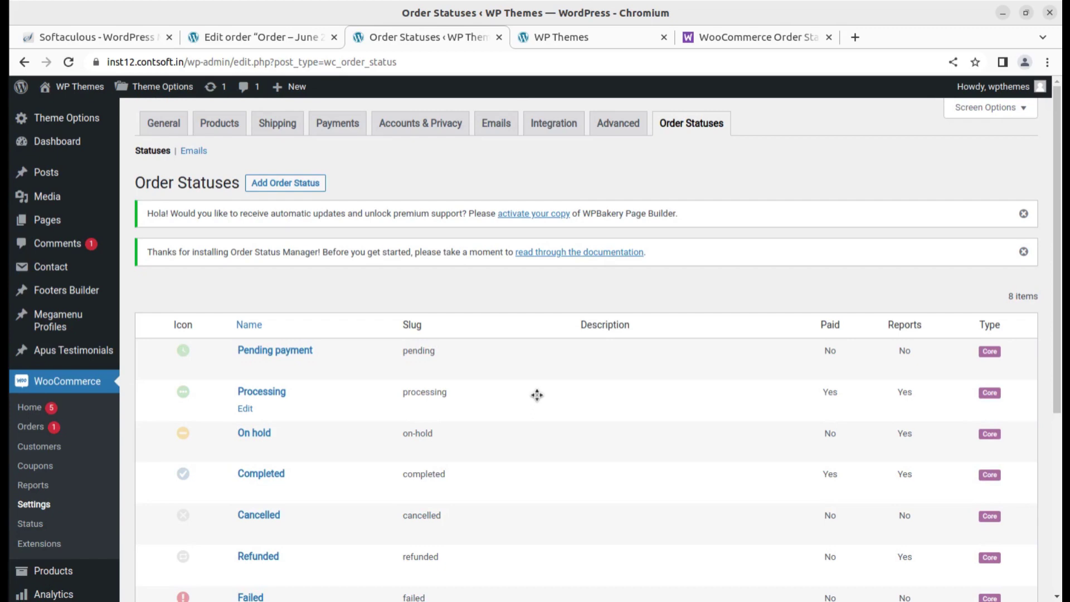
scroll(537, 395, down, 3)
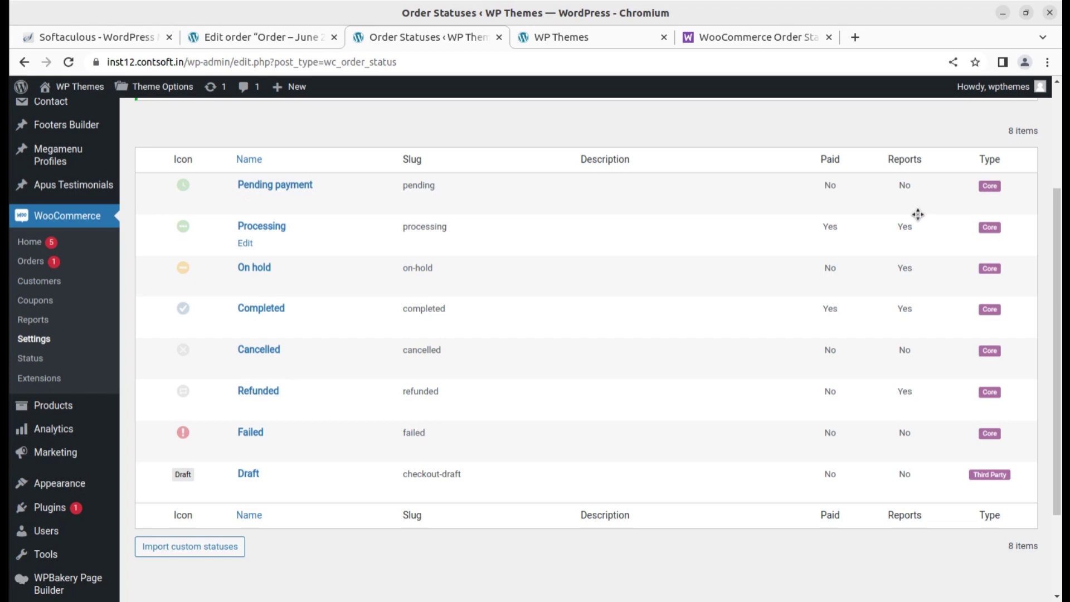
- Open the On hold order status for editing and change its name to Assembling
click(245, 285)
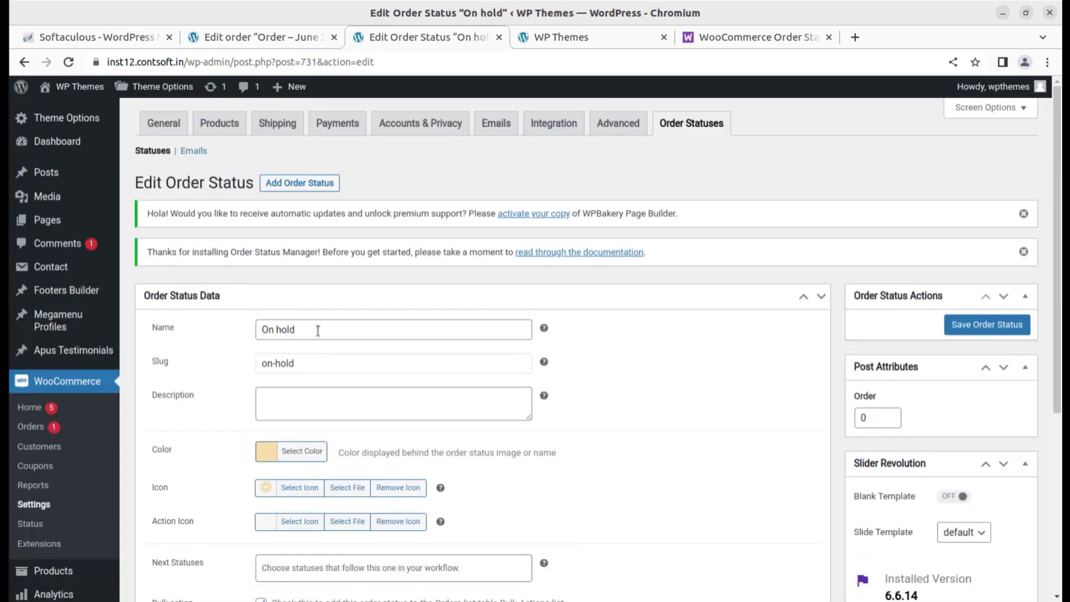
drag(318, 331, 239, 328)
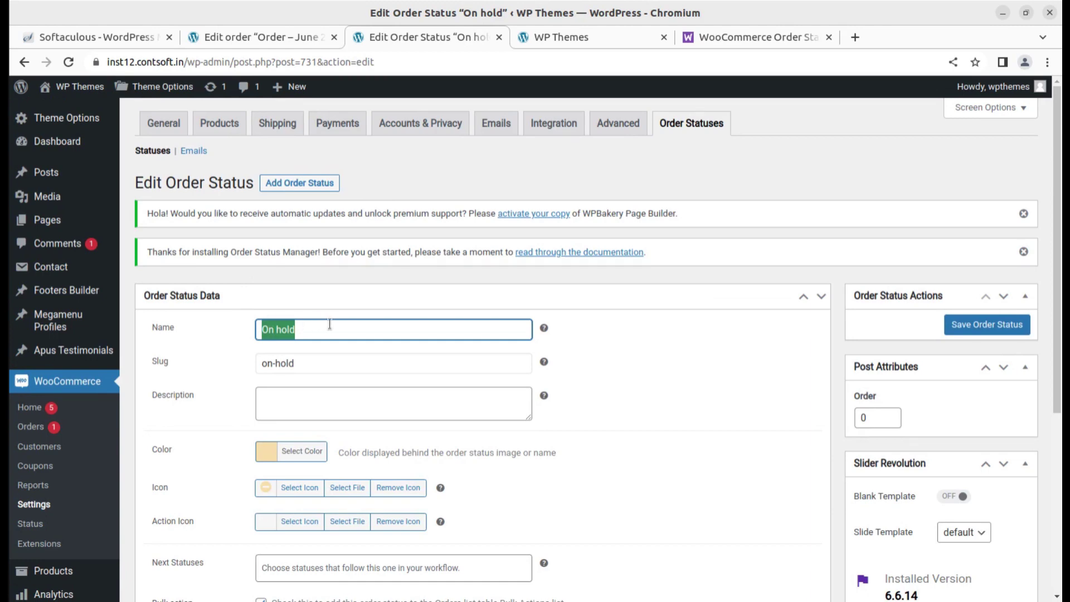
text(A)
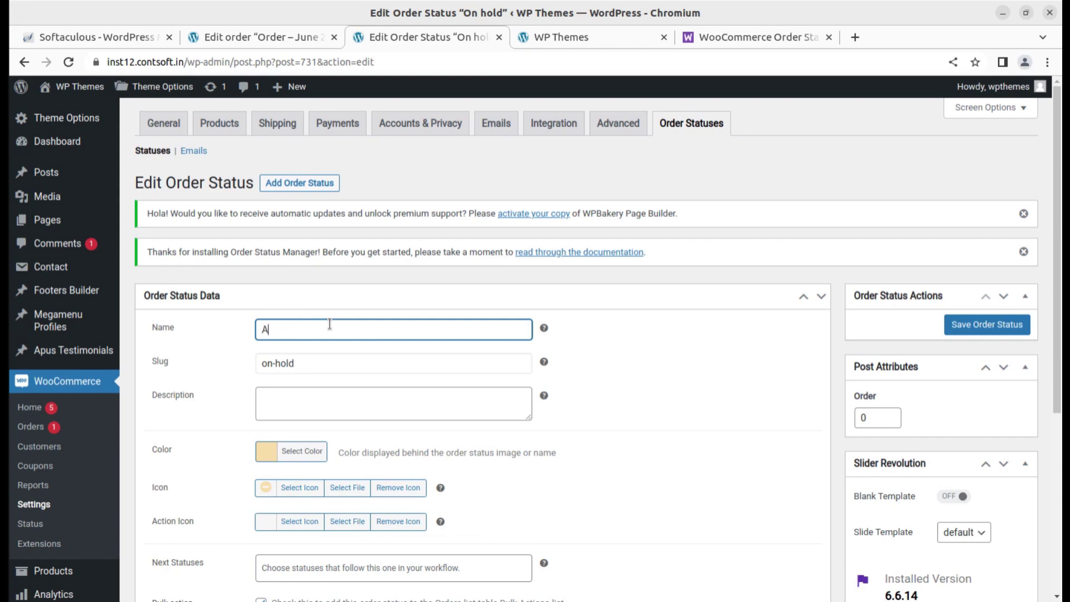
text(ssembling)
drag(316, 329, 226, 336)
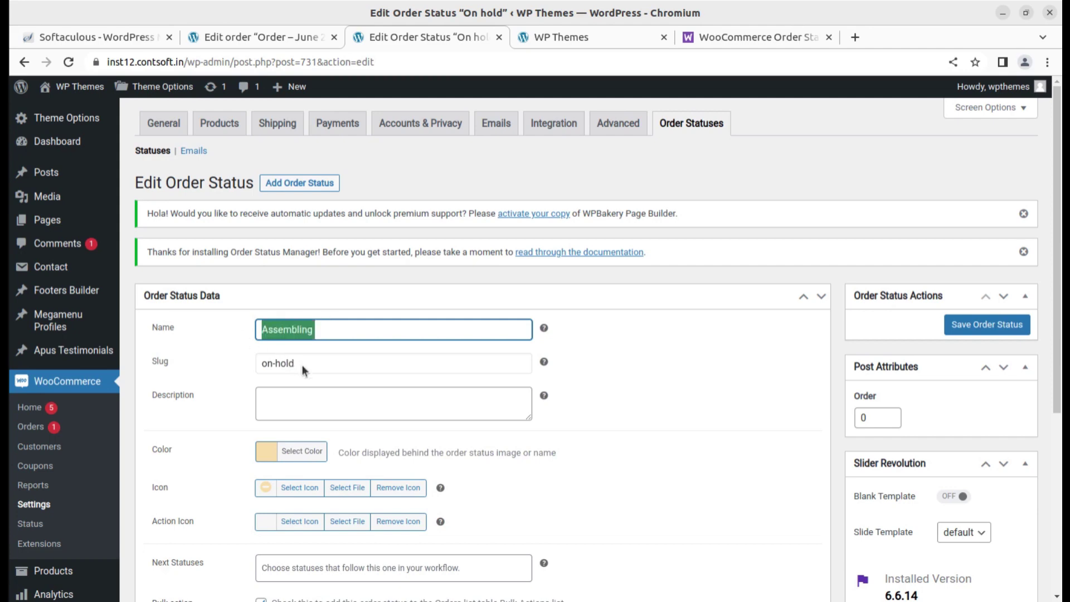
drag(302, 364, 257, 364)
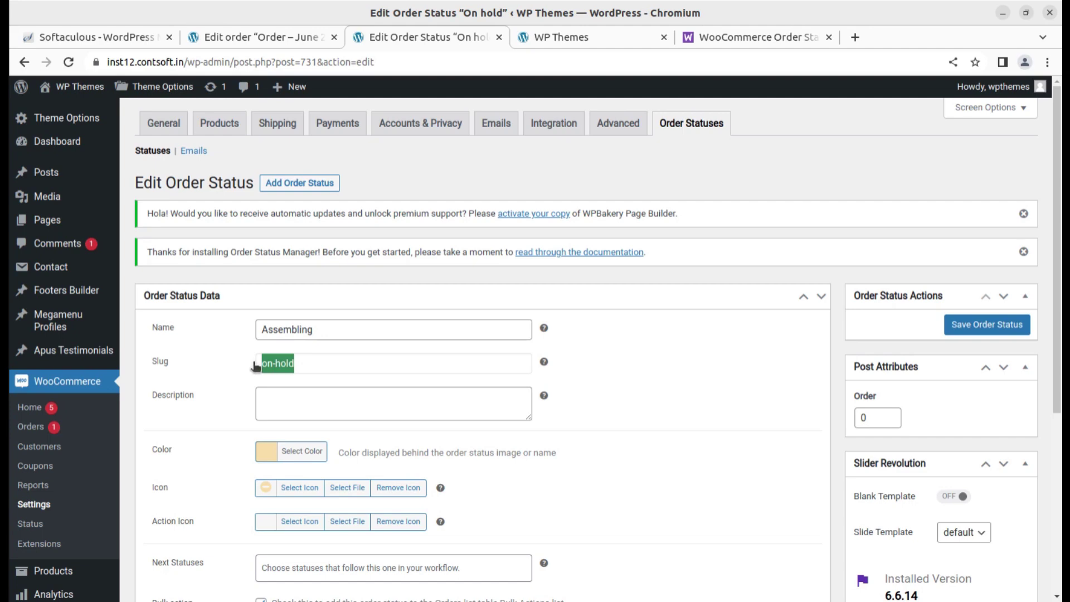
click(318, 359)
- Enter "On hold - assembling" as the status description and set its color to a muted purple, about #7274b5
click(273, 407)
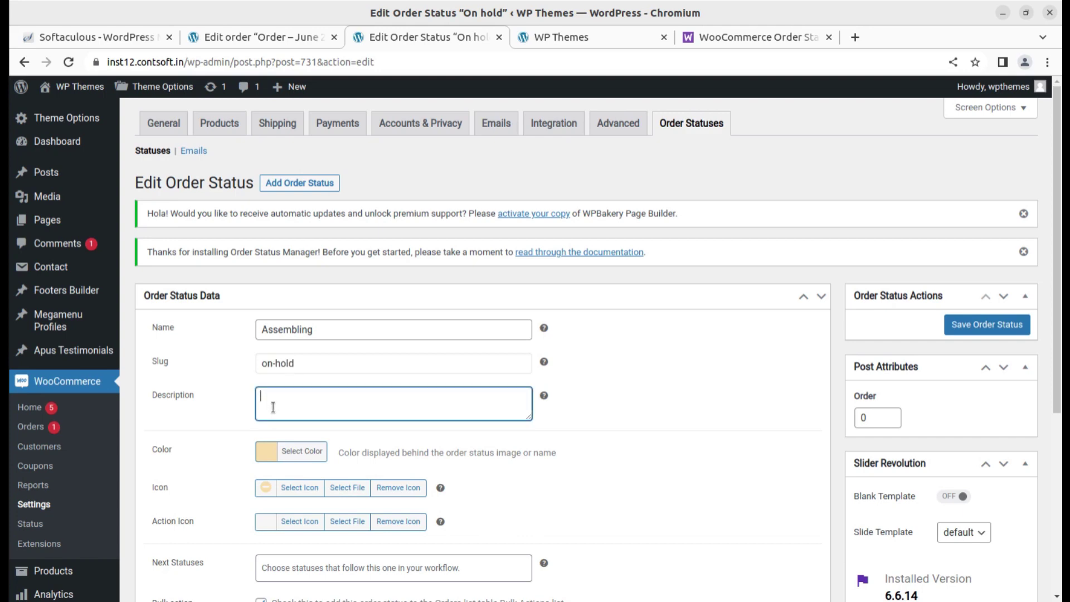
text(On hold - assembling)
click(288, 455)
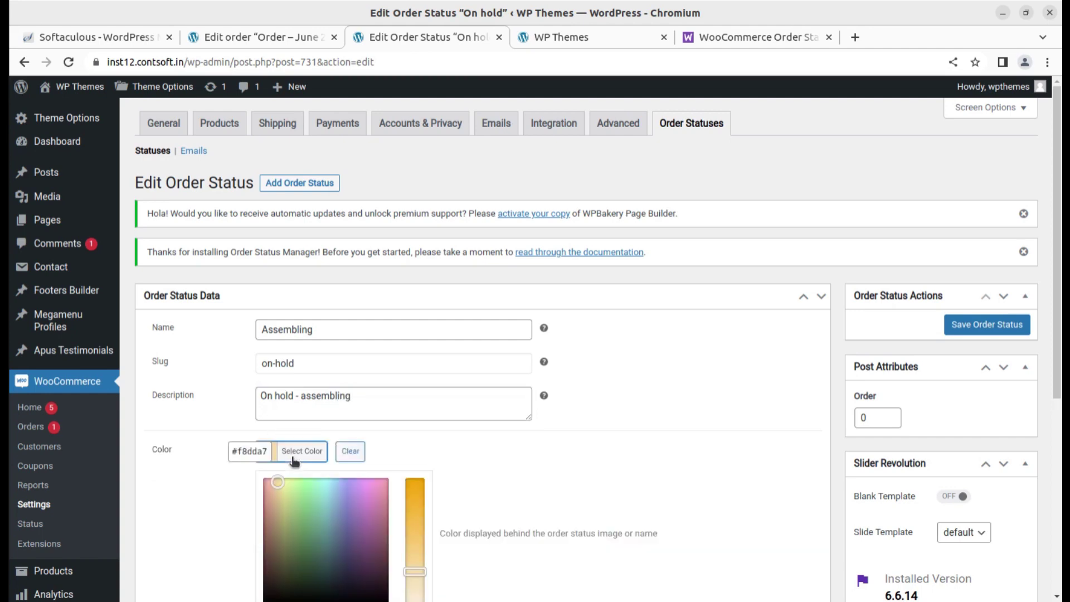
drag(277, 481, 348, 516)
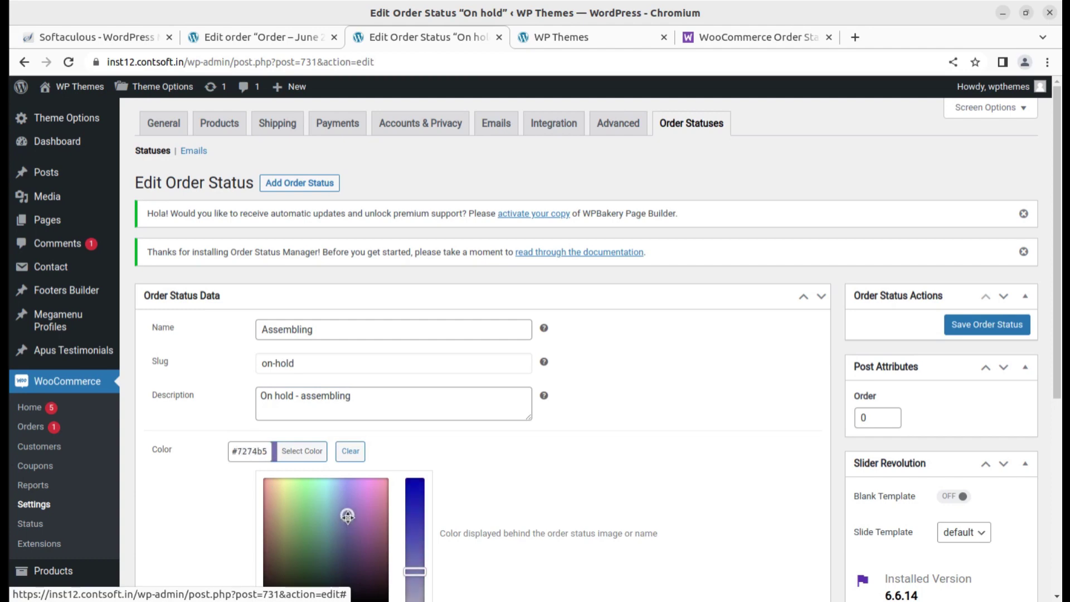
click(538, 459)
- Assign the first icon after the blank option in the icon library as the status icon
scroll(530, 456, down, 3)
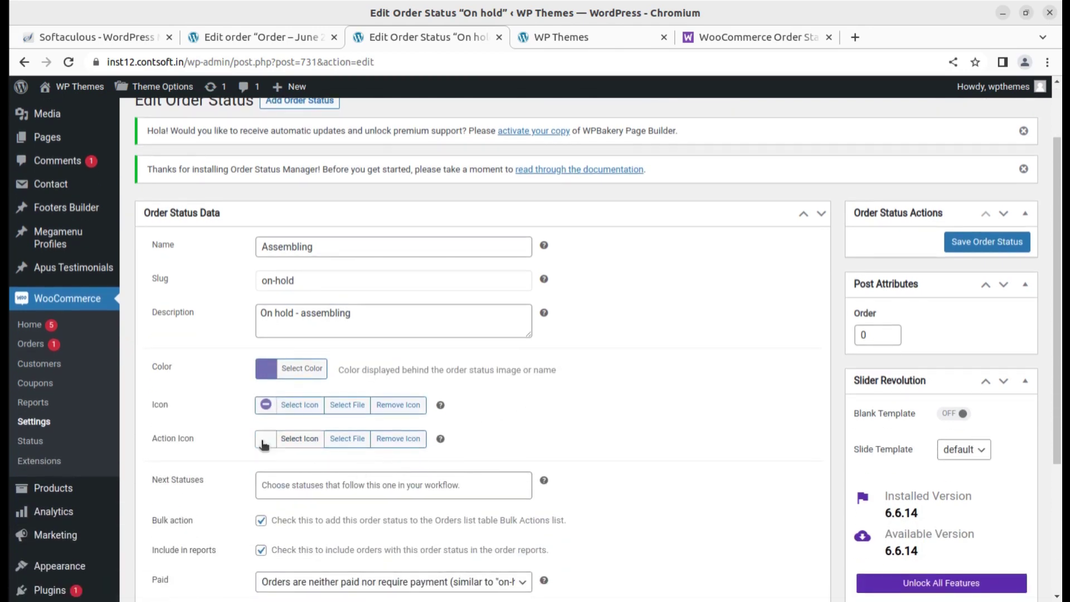
click(285, 406)
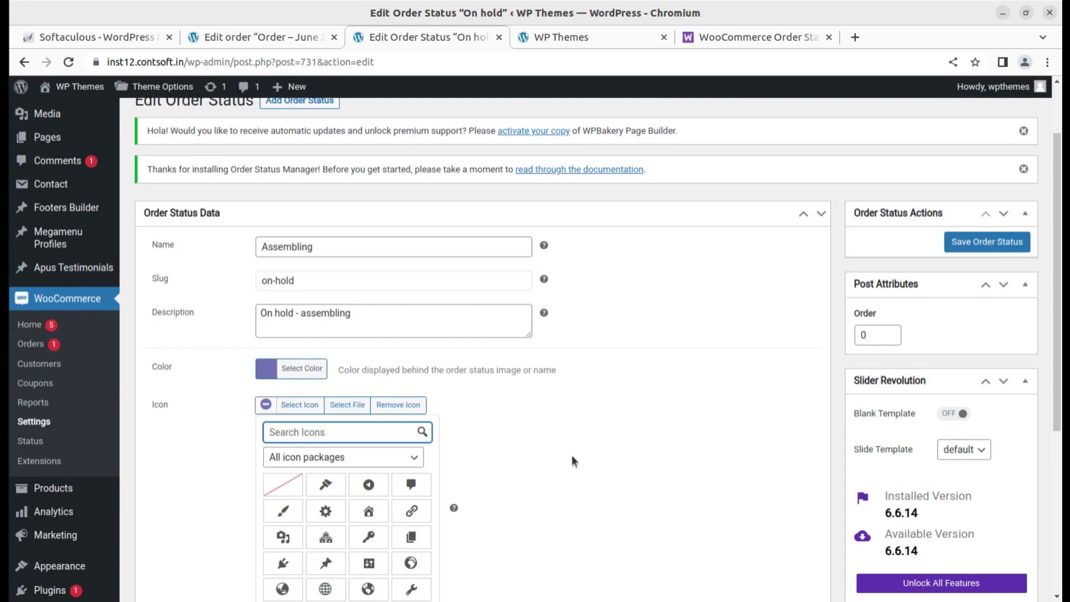
scroll(572, 455, down, 5)
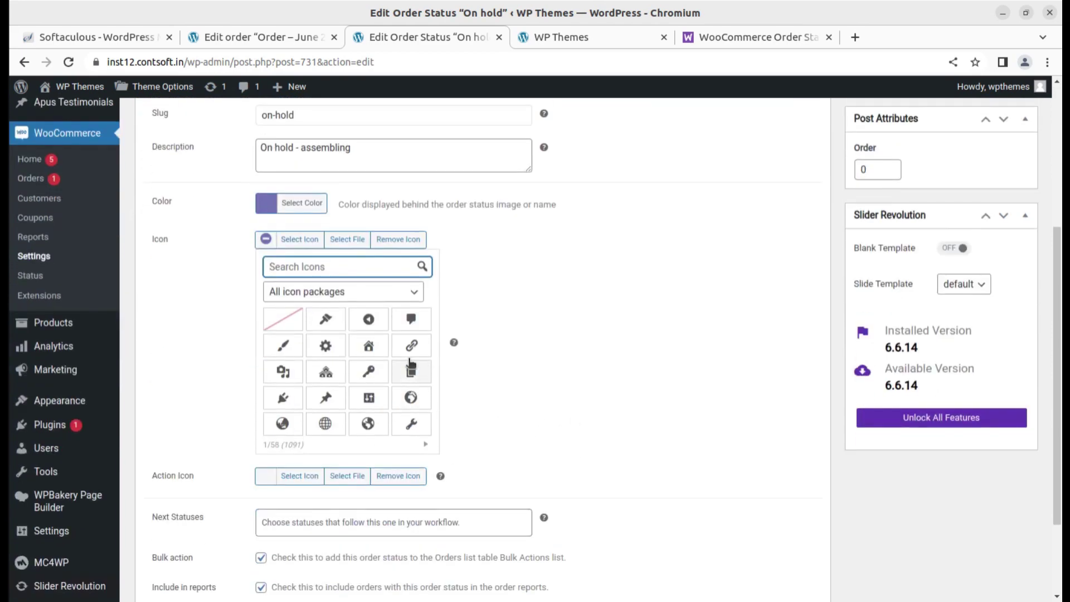
scroll(379, 371, down, 3)
scroll(371, 371, down, 1)
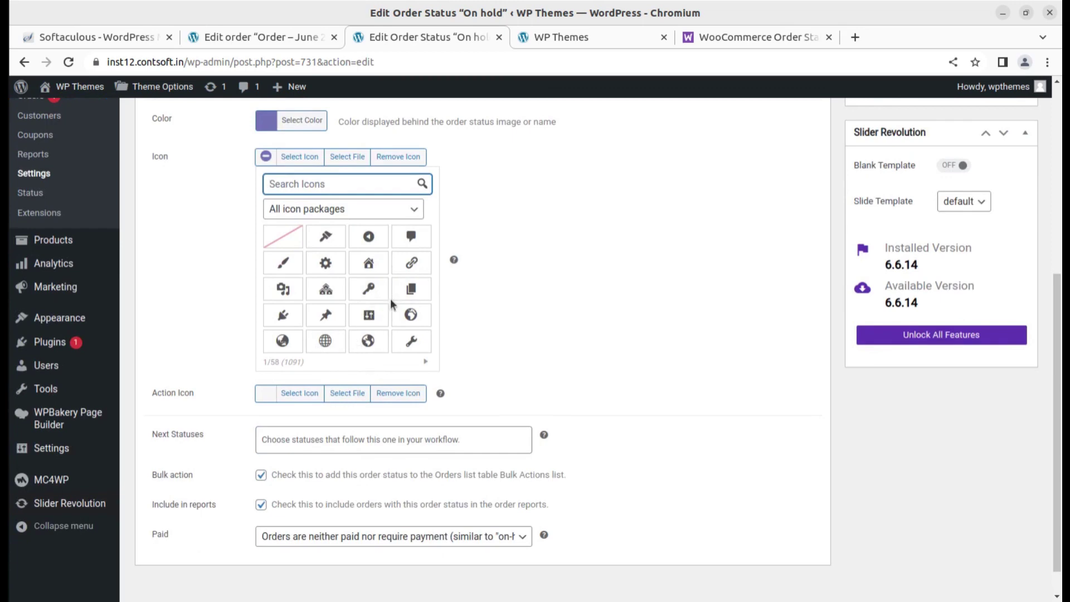
click(329, 241)
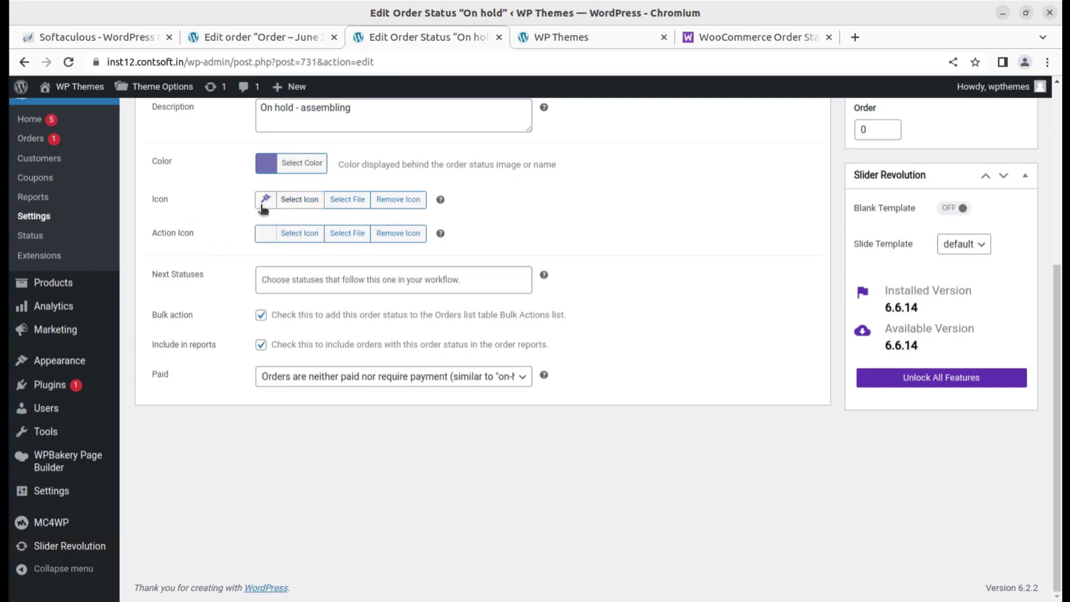
- Assign the animal-shaped icon from page 3 of the icon library as the action icon
click(289, 236)
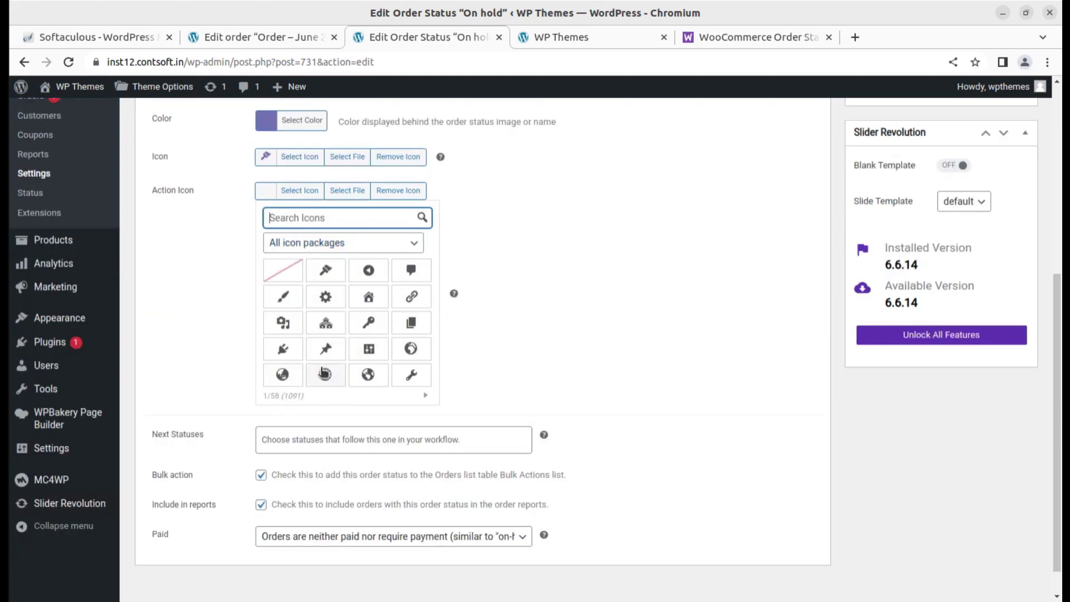
scroll(363, 357, down, 1)
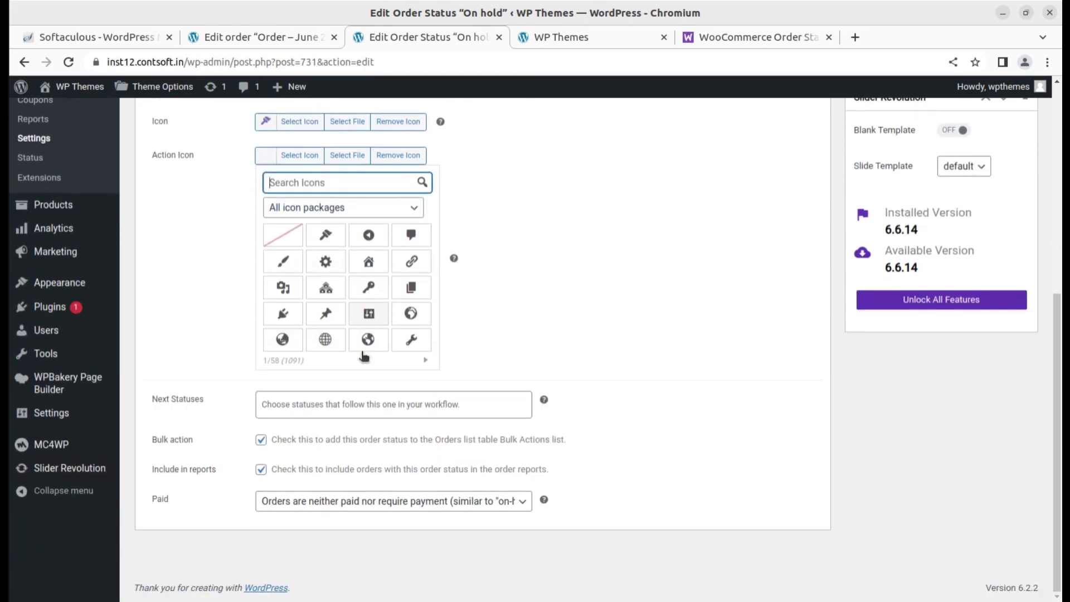
click(425, 362)
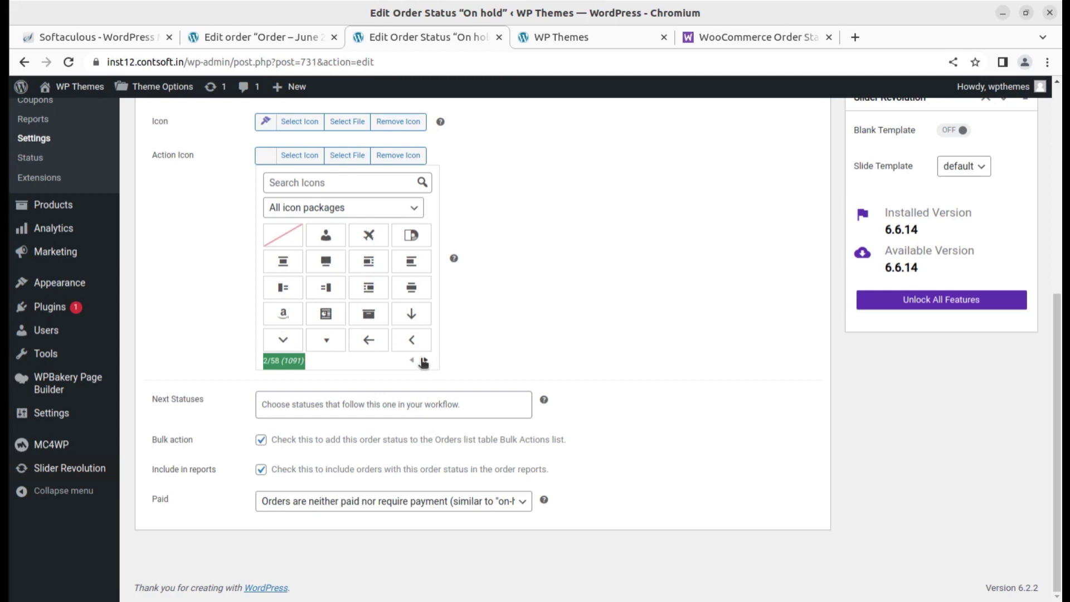
click(424, 363)
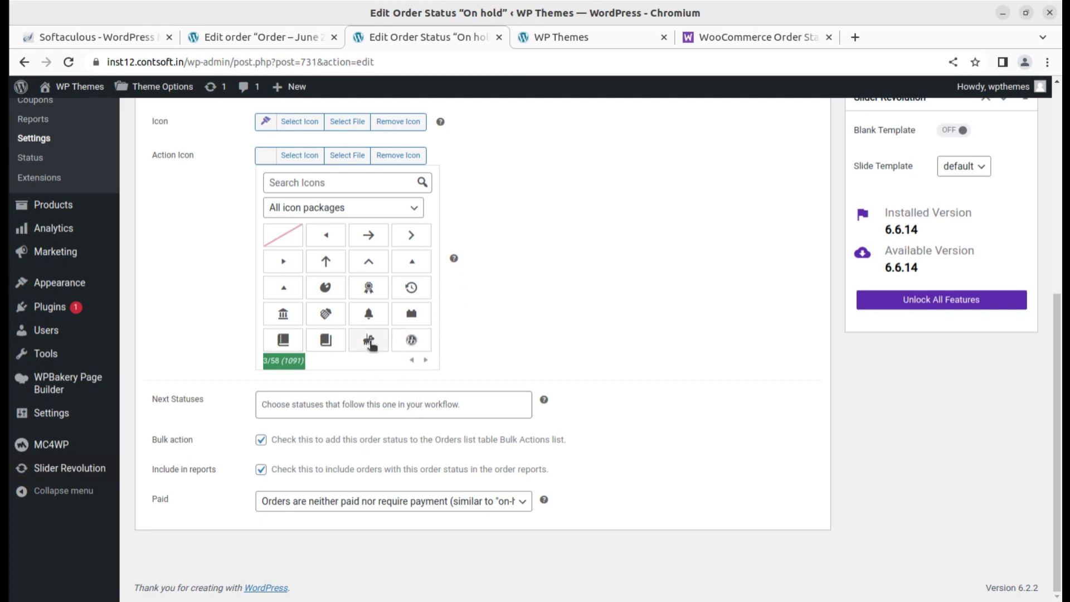
click(369, 341)
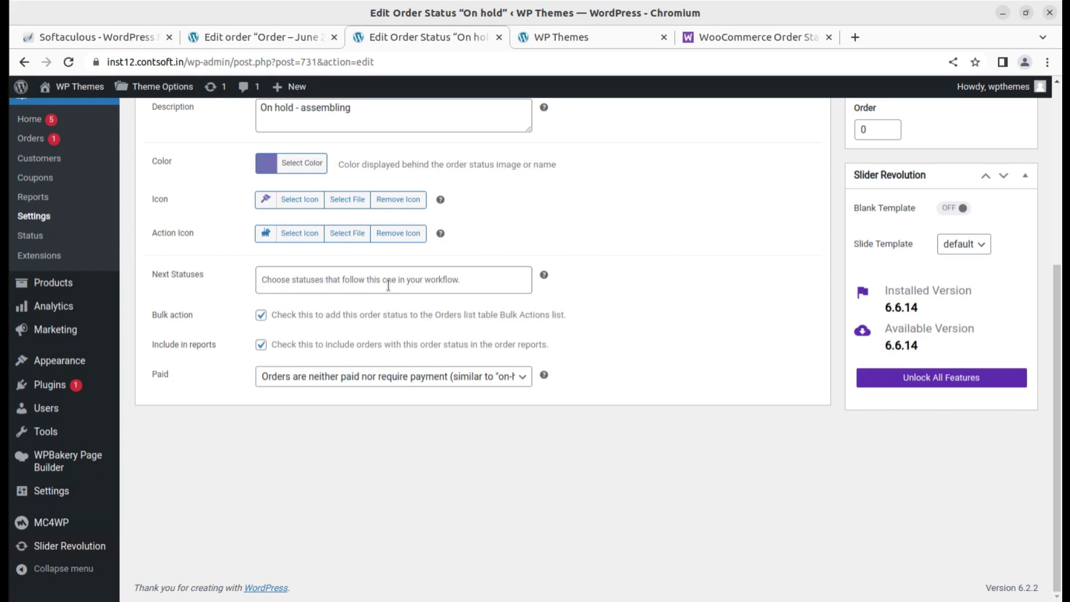
- Add Processing as the next status and set the paid option to "Orders with this status have been paid."
click(413, 280)
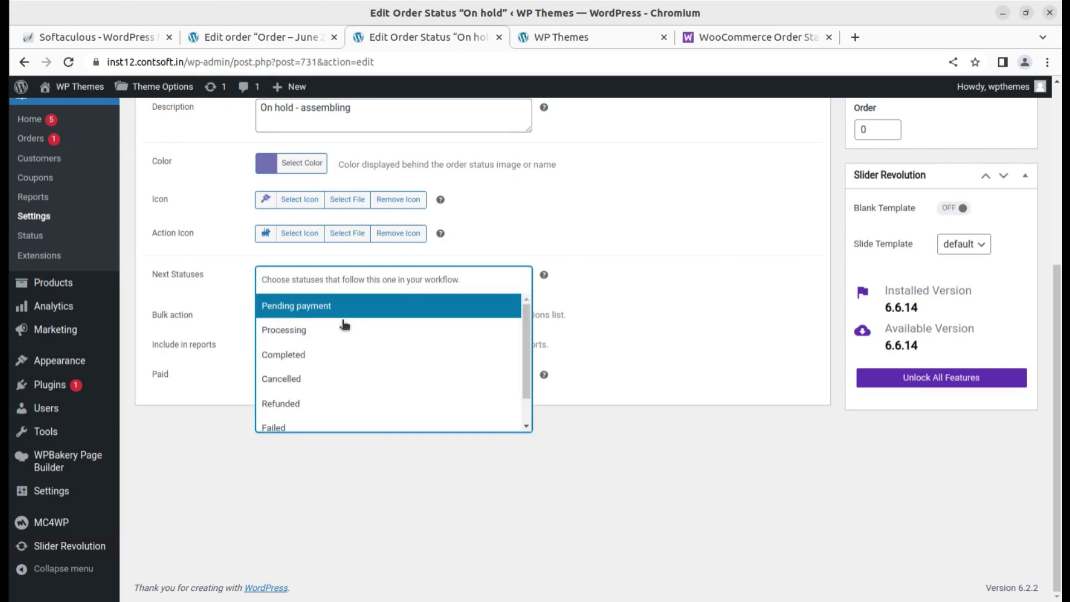
click(300, 334)
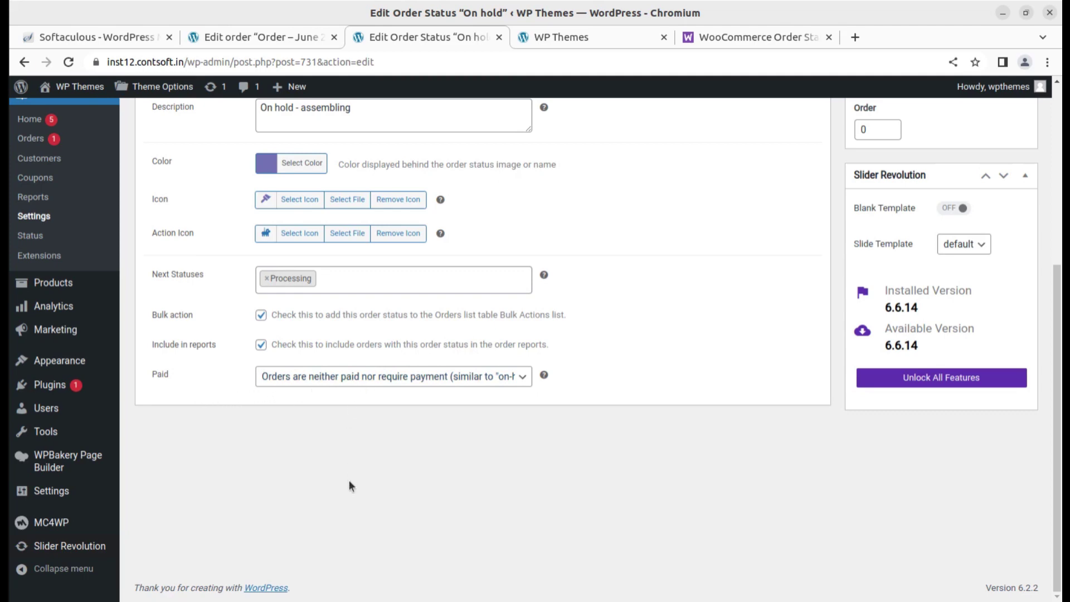
click(480, 379)
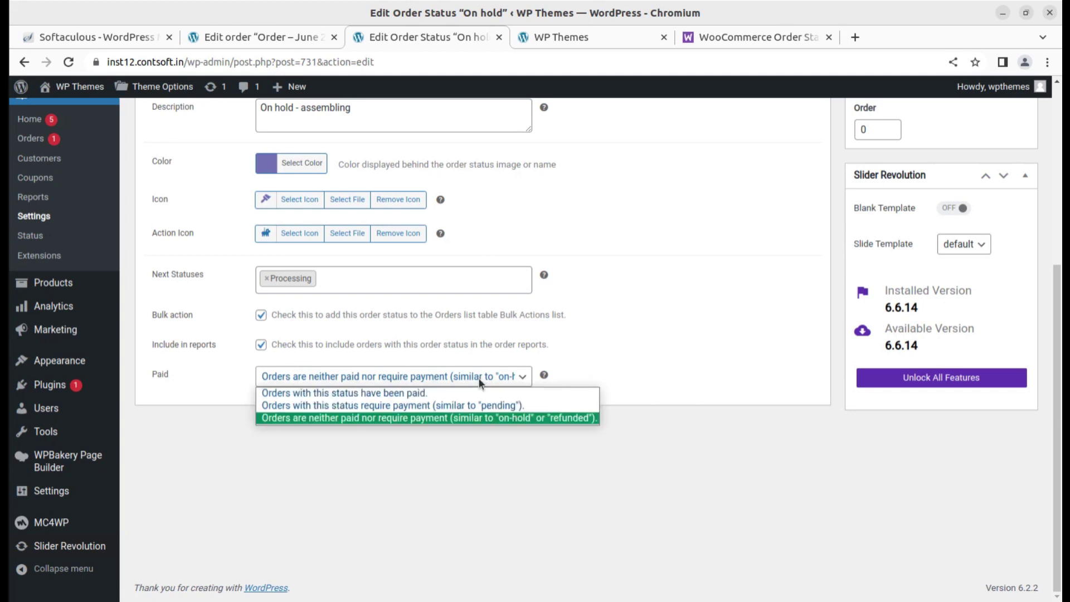
click(428, 392)
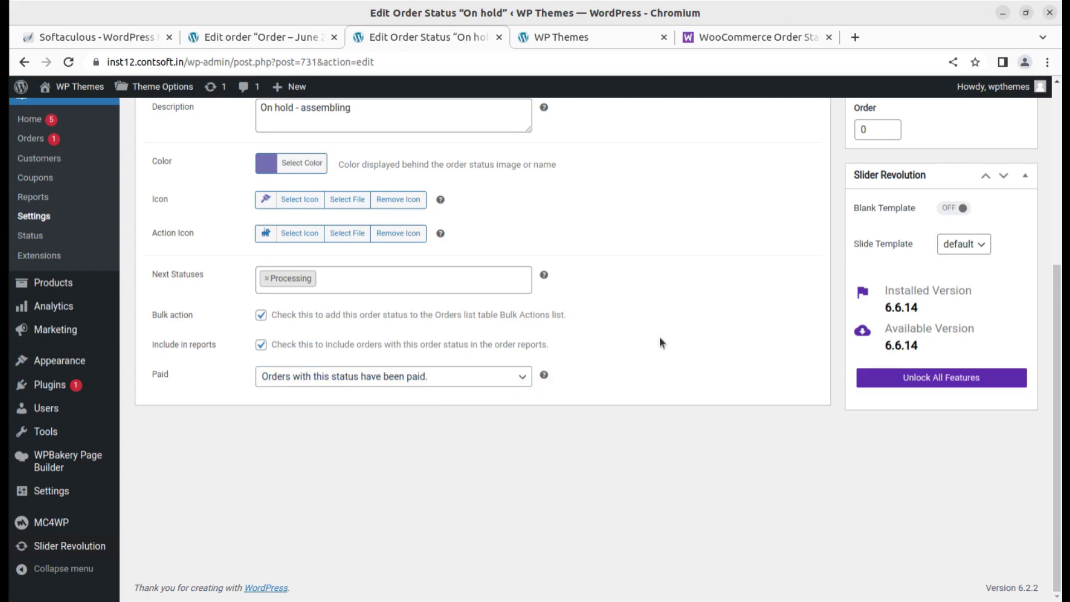
- Save the Assembling order status and review its stored settings
scroll(657, 346, up, 3)
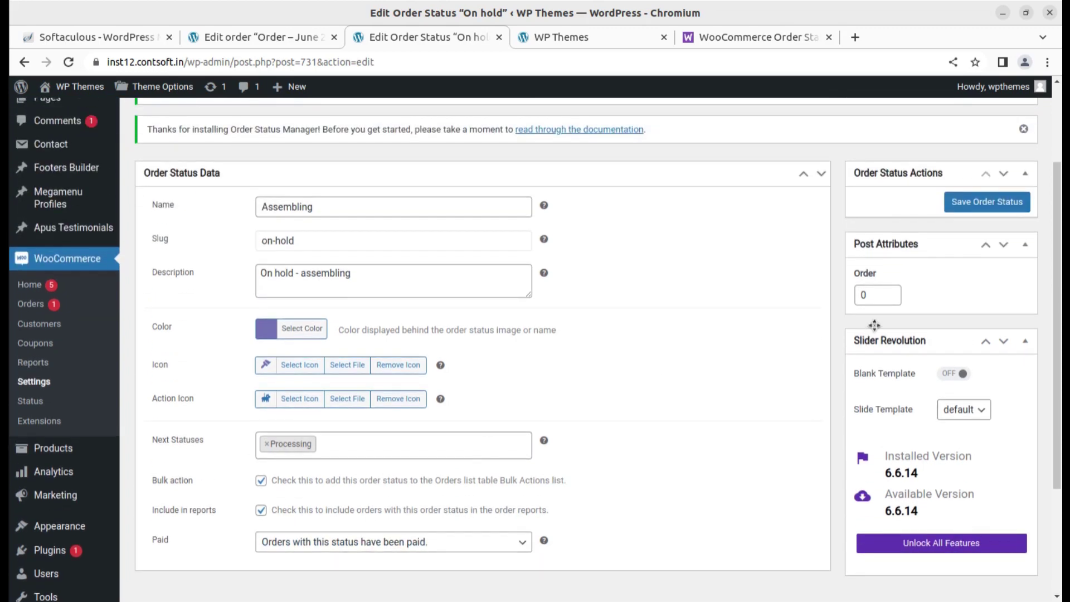
click(979, 210)
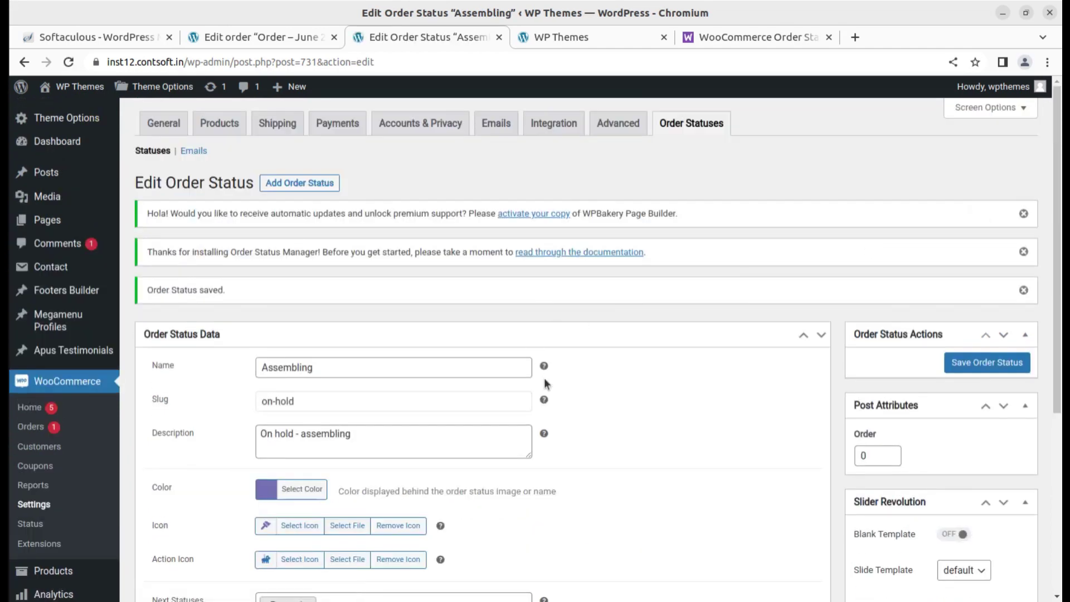
scroll(515, 476, down, 5)
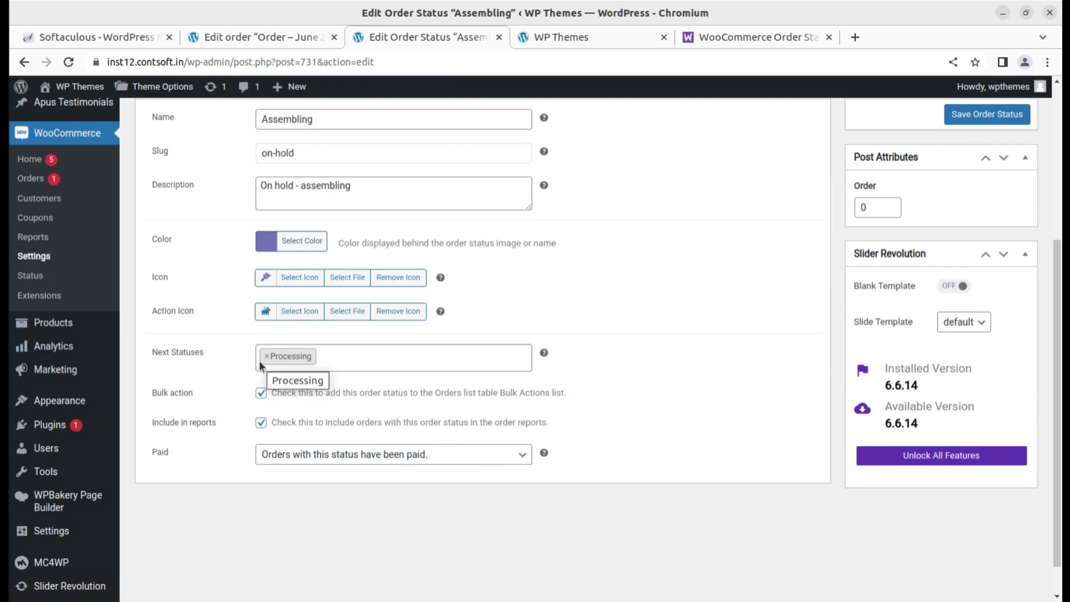
scroll(259, 365, up, 3)
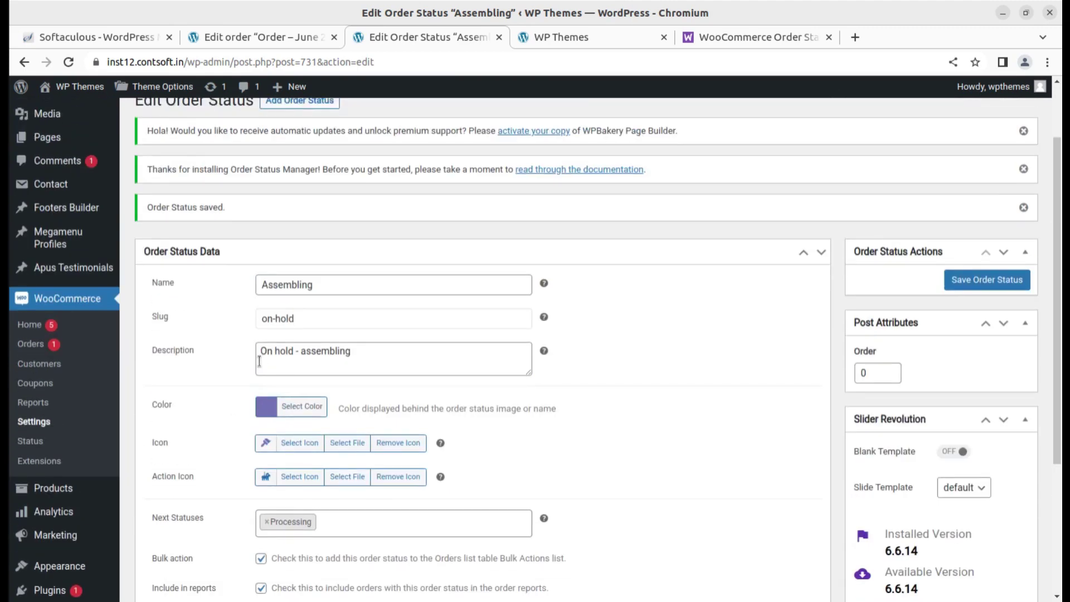
- Reload the June 21, 2018 order's edit page, look through the available order statuses and select Assembling as its status
click(269, 39)
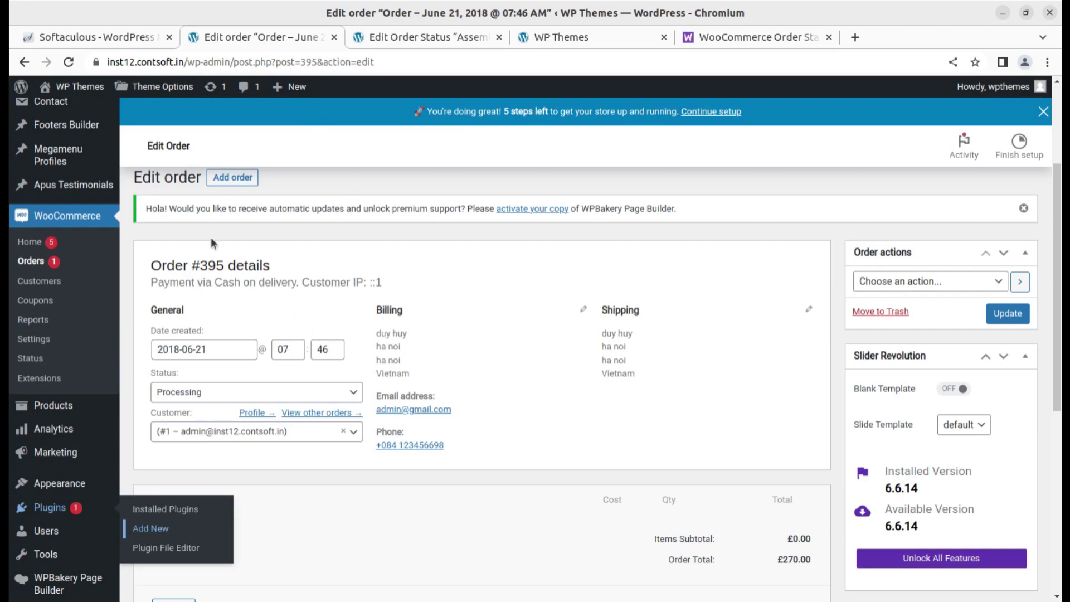
click(67, 63)
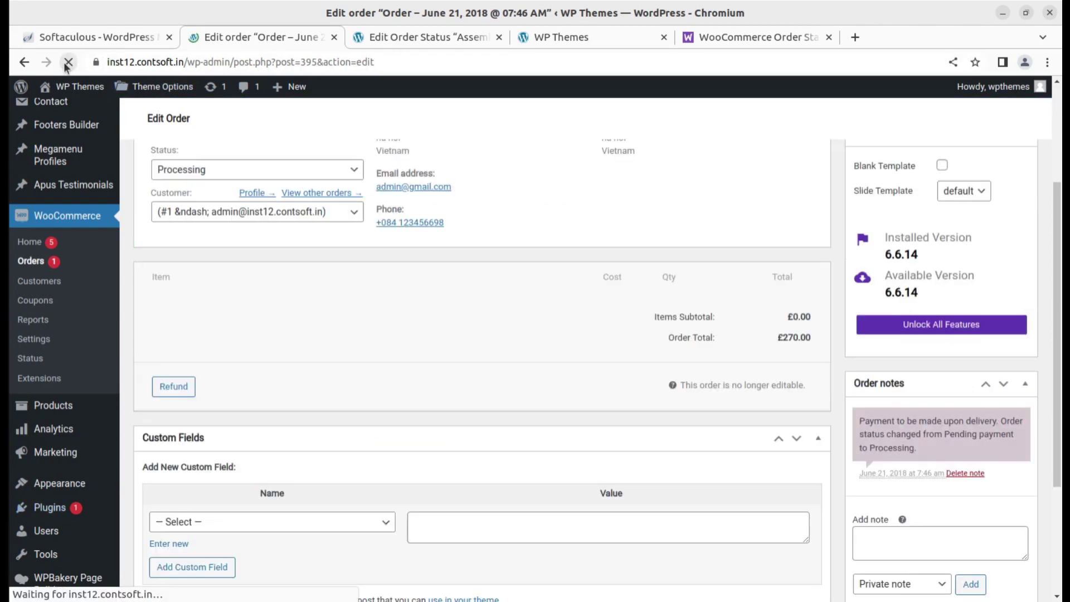
click(328, 432)
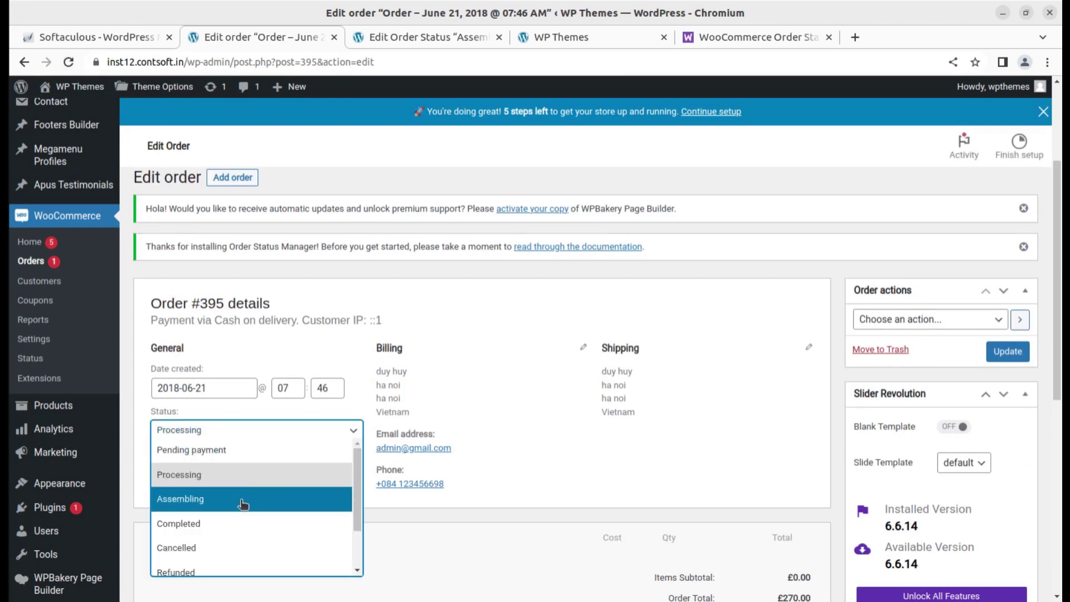
scroll(236, 507, down, 1)
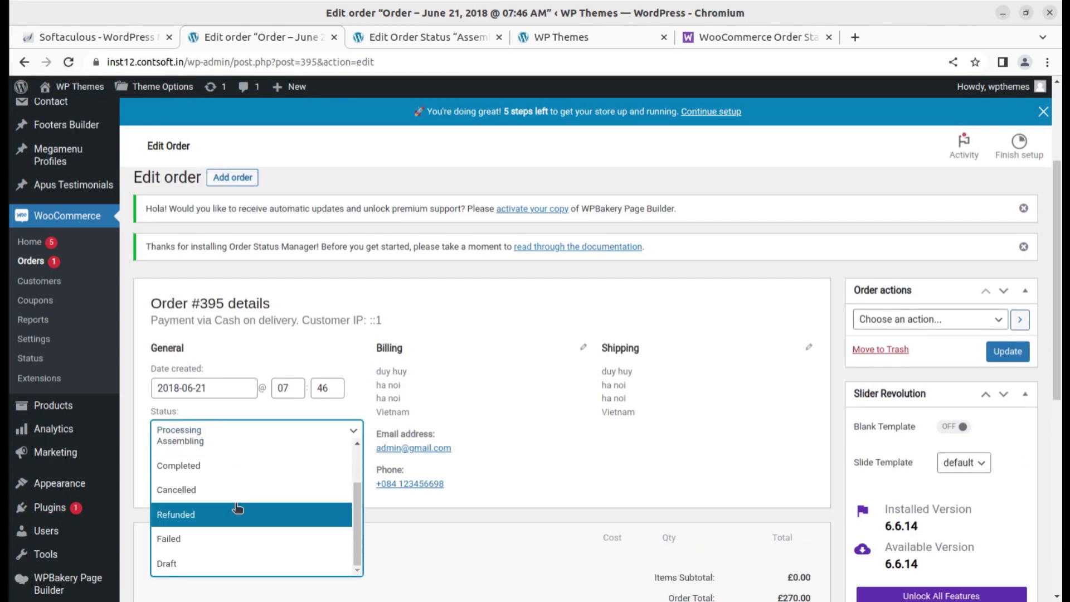
scroll(229, 463, up, 1)
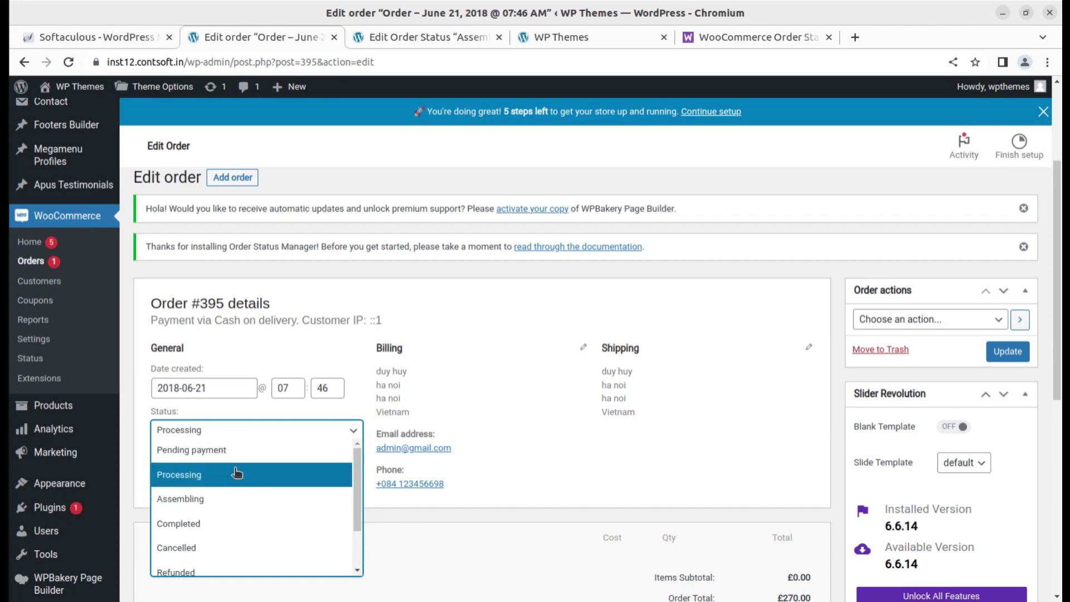
click(216, 498)
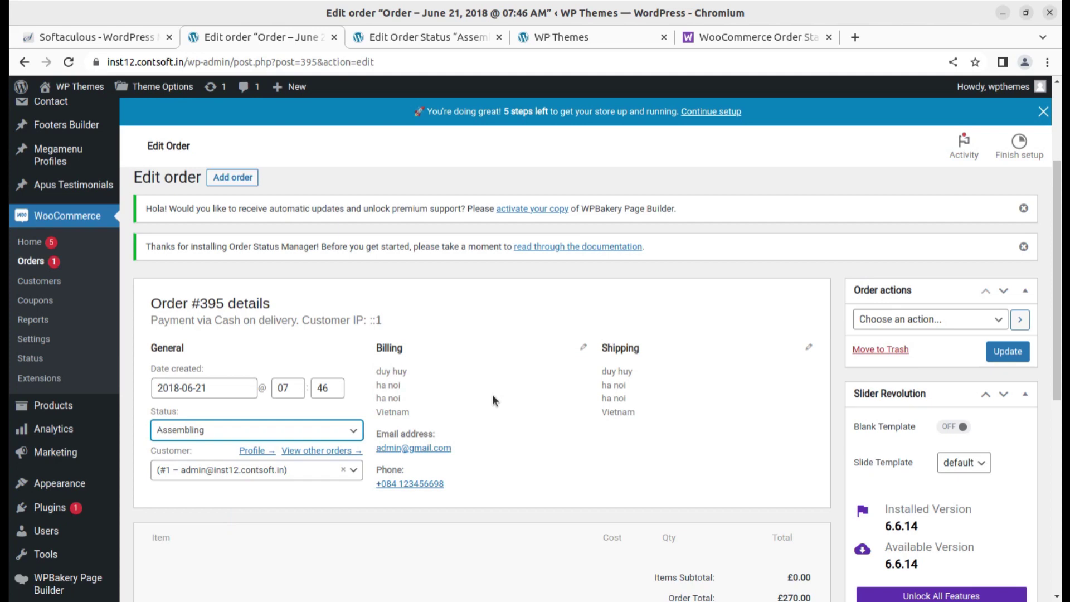
scroll(493, 393, down, 4)
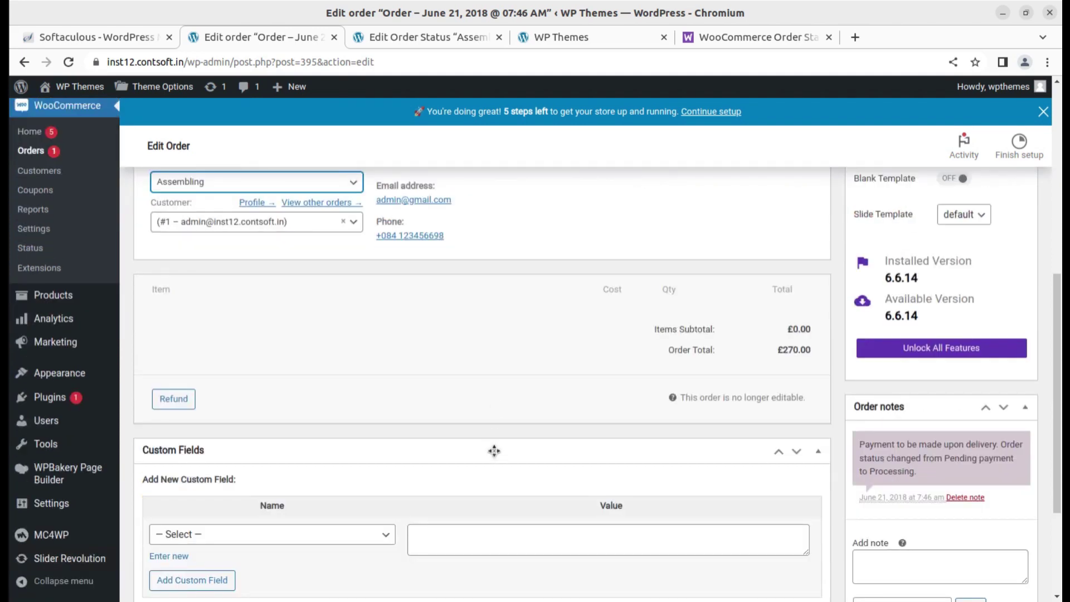
scroll(494, 451, up, 3)
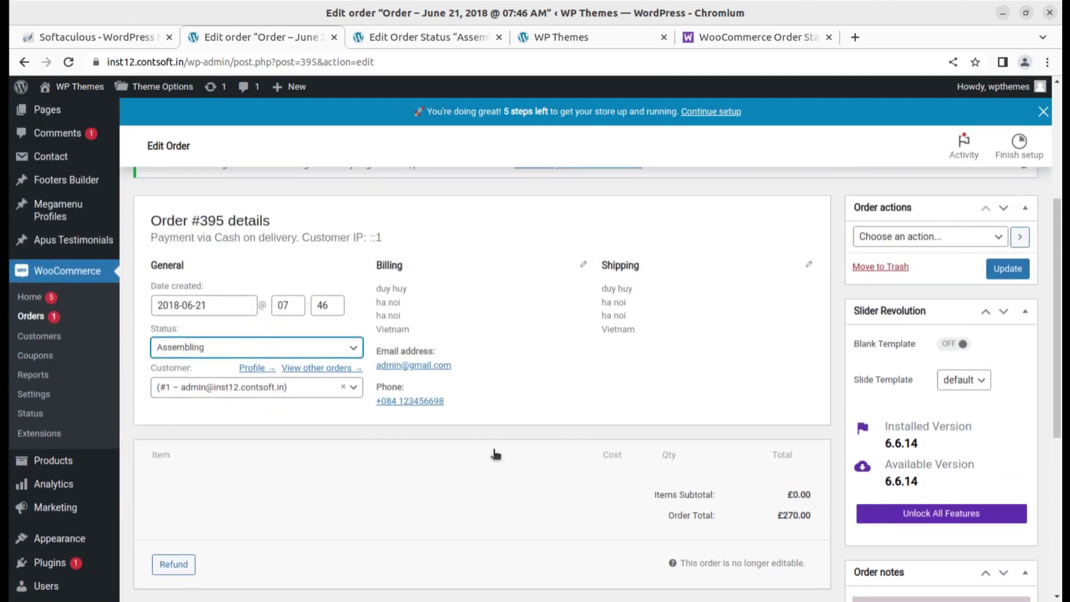
scroll(495, 454, up, 4)
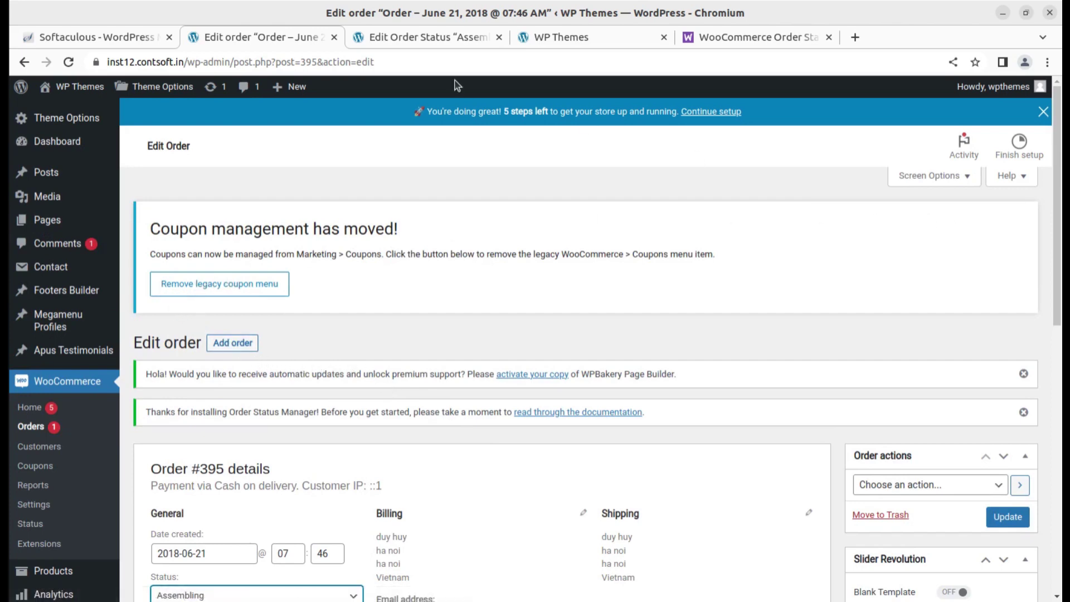
- Return to the order status settings and start a new order status named "Finalising"
click(435, 39)
scroll(629, 448, up, 1)
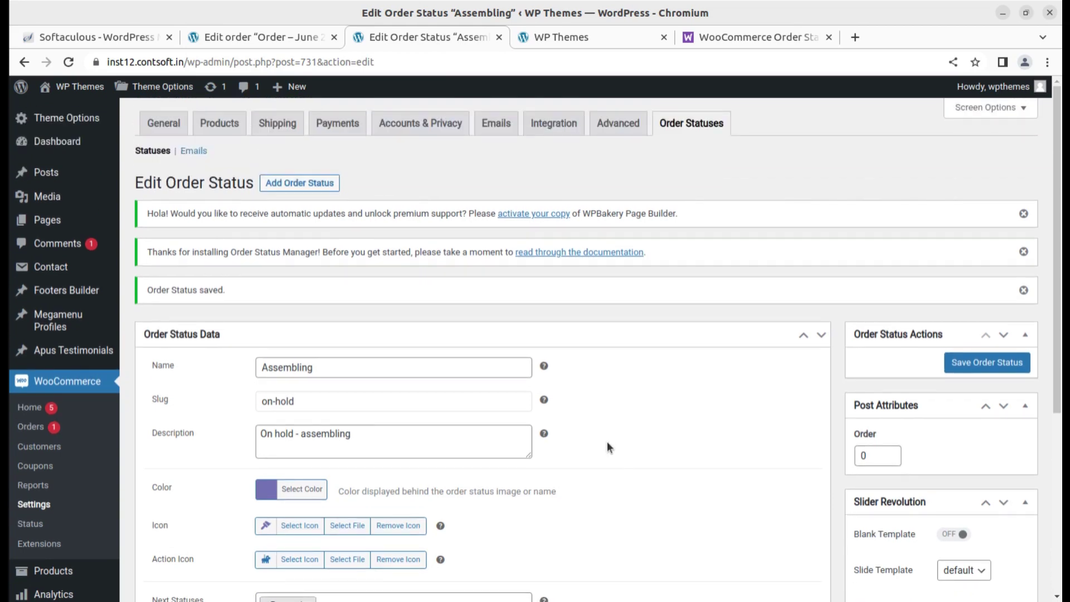
click(299, 186)
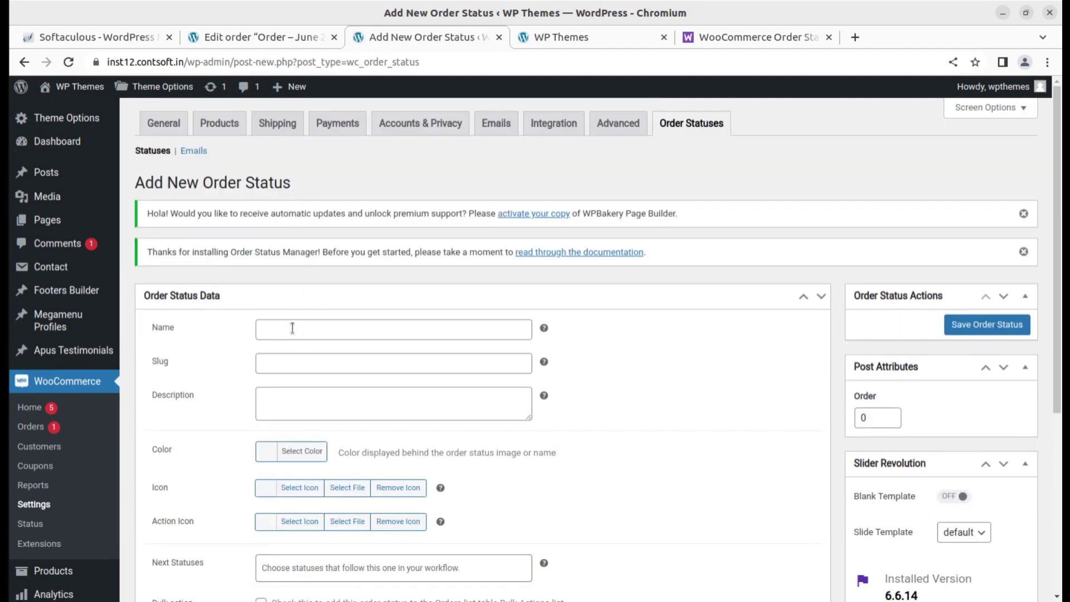
click(292, 328)
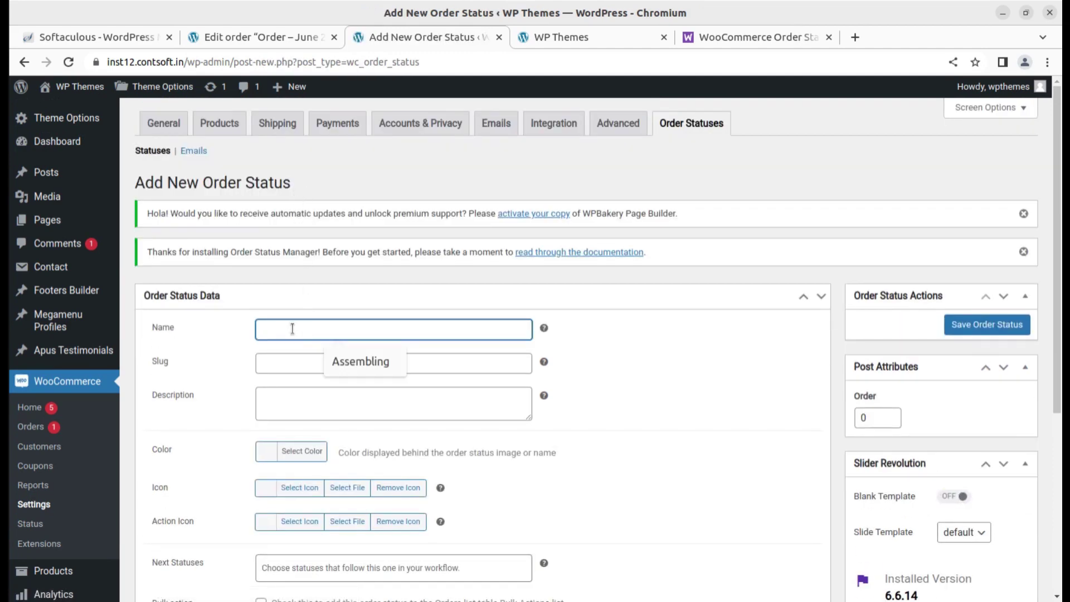
text(Fin)
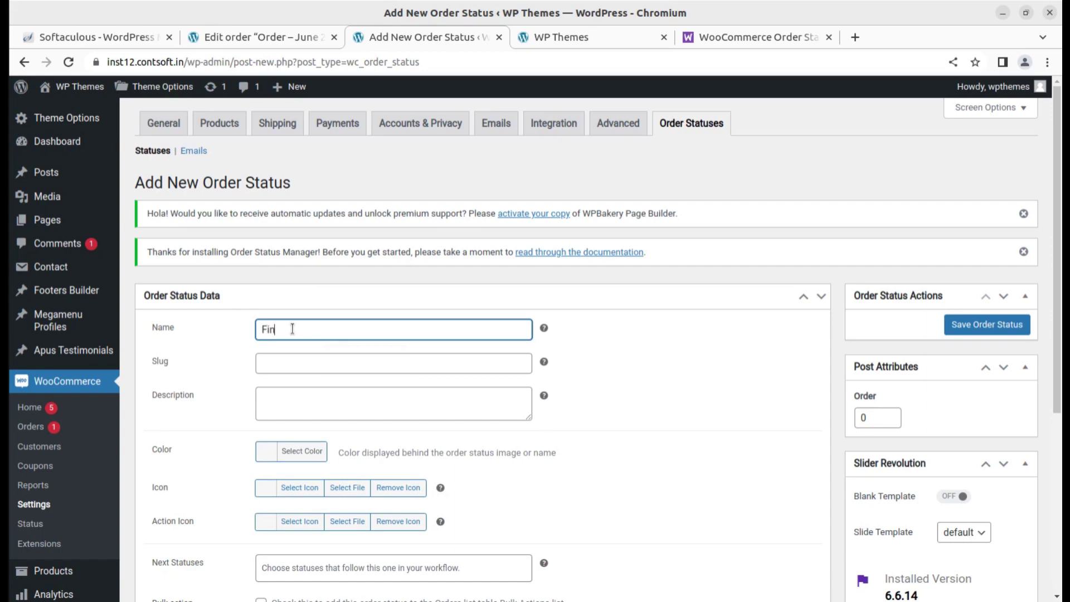
text(lising)
right_click(283, 327)
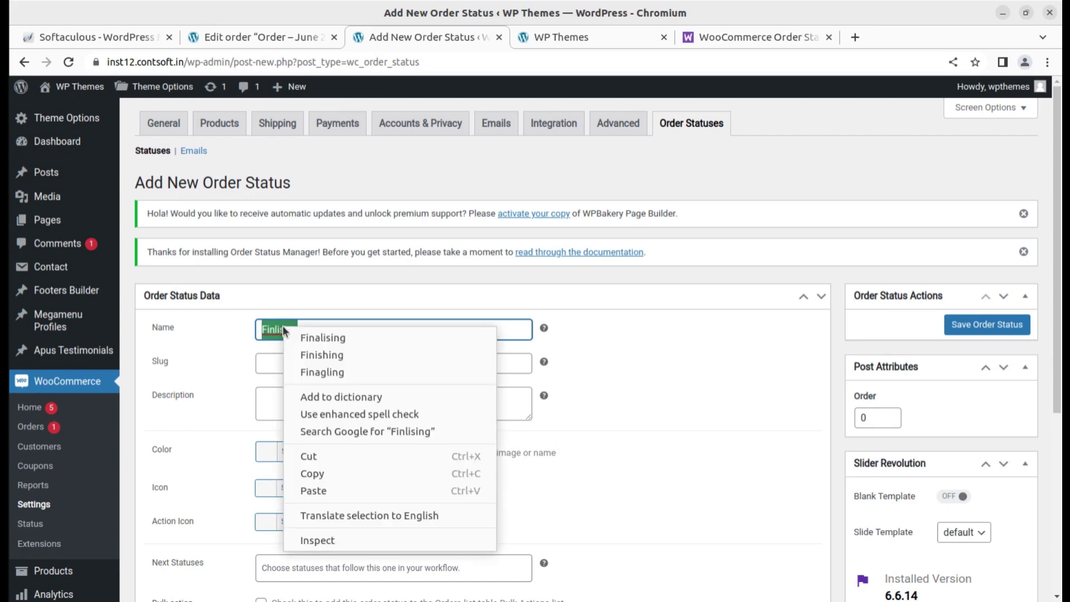
click(335, 338)
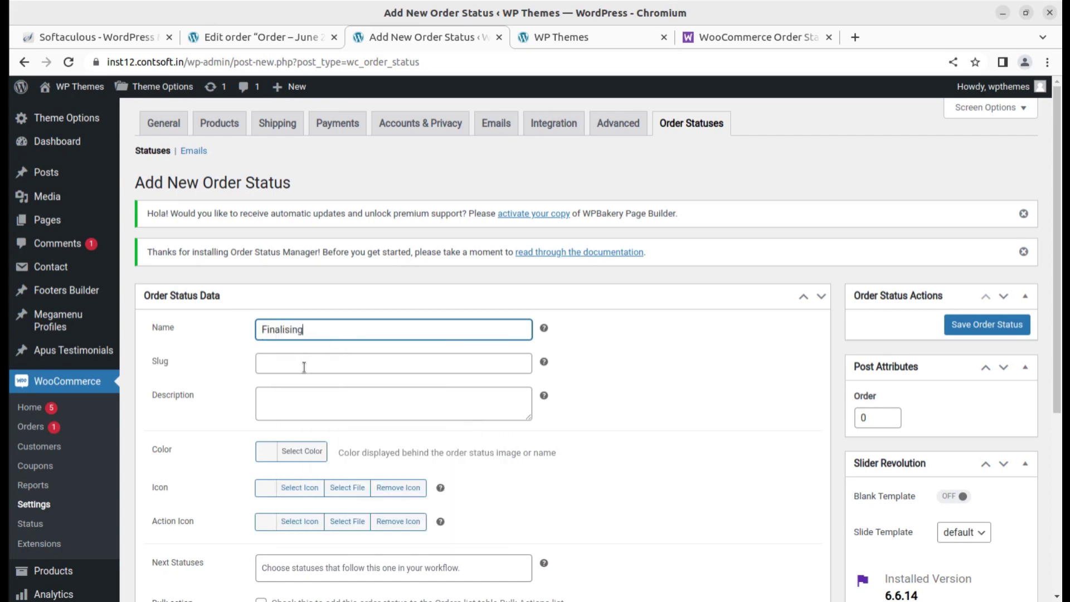
- Enter "finalising" as the new status's slug and "order is about to complete" as its description
click(296, 361)
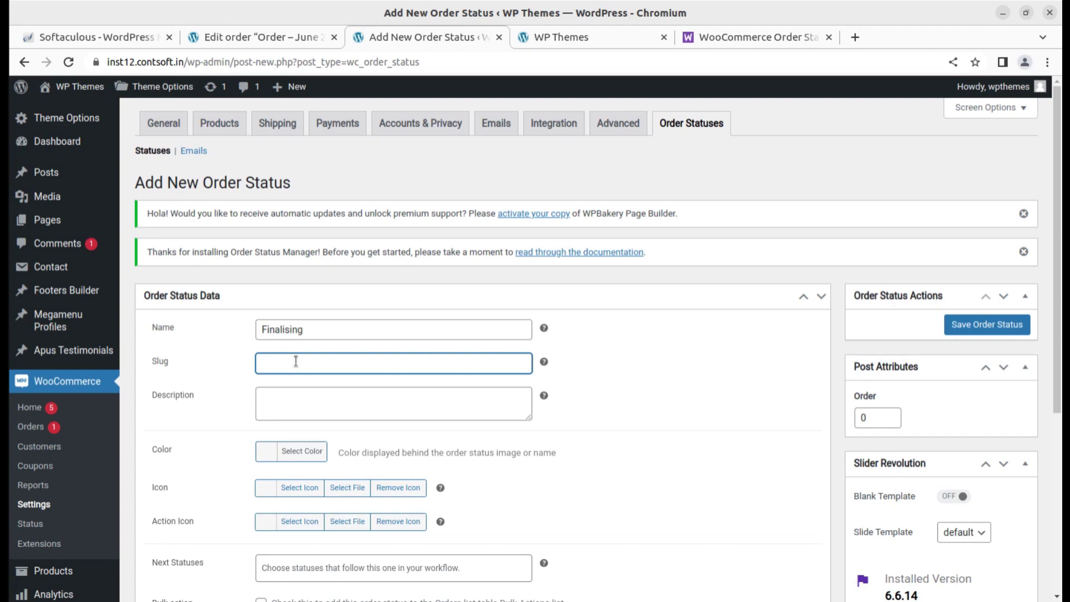
text(finalising)
click(306, 393)
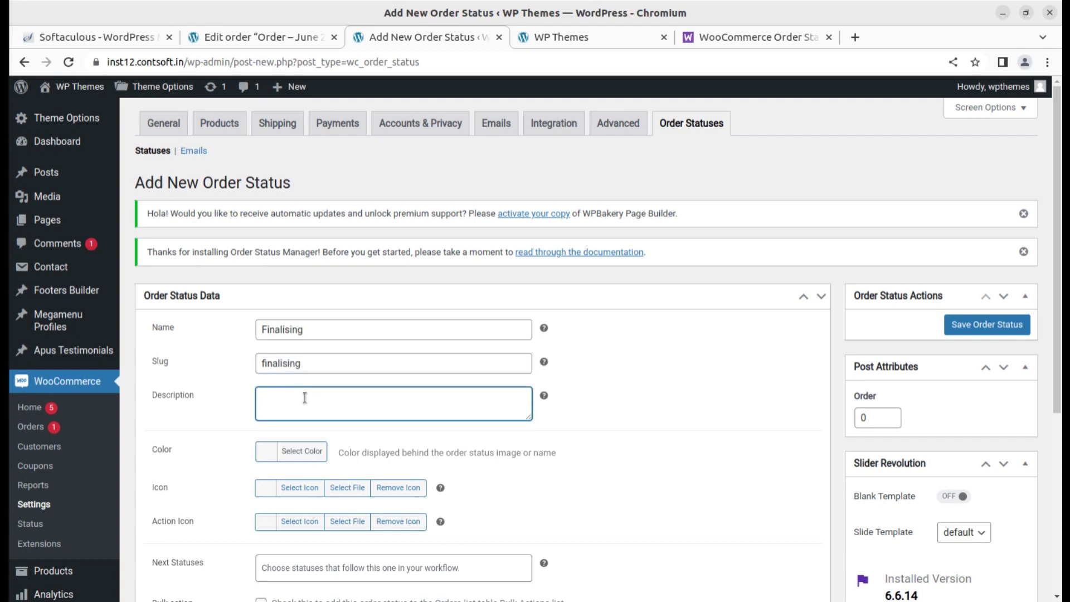
text(order is about to complete)
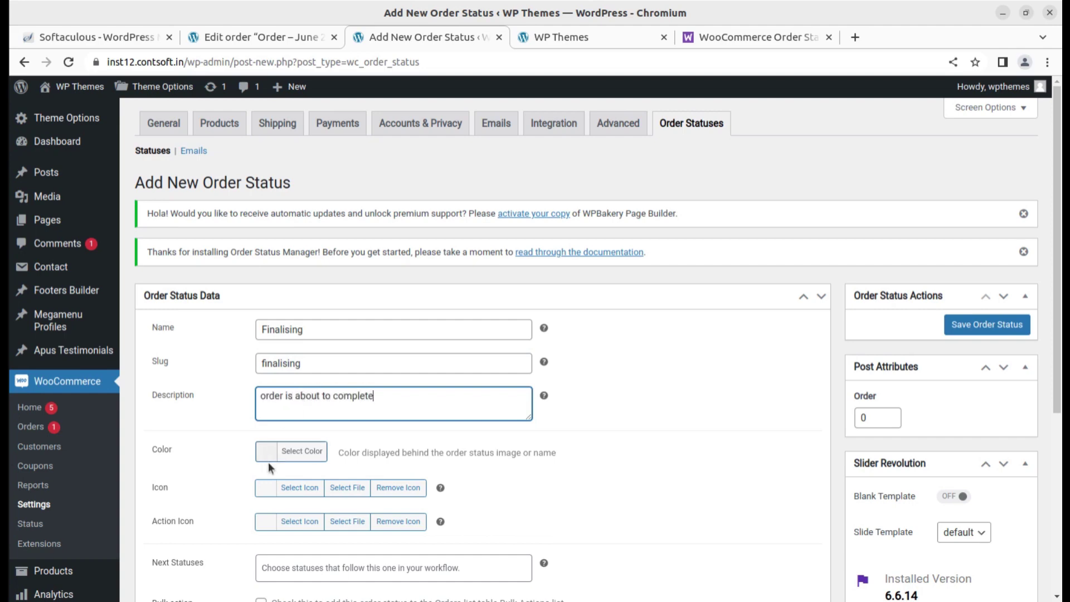
- Set the Finalising status colour to a darker green, #34a83d, starting from the light green preset
click(290, 451)
scroll(325, 494, down, 3)
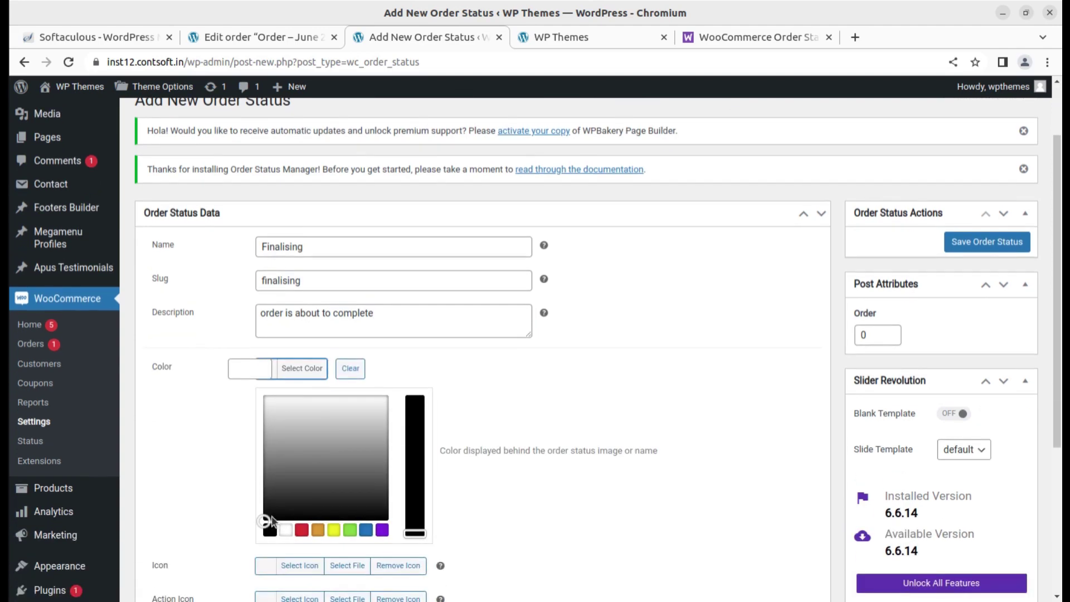
click(350, 530)
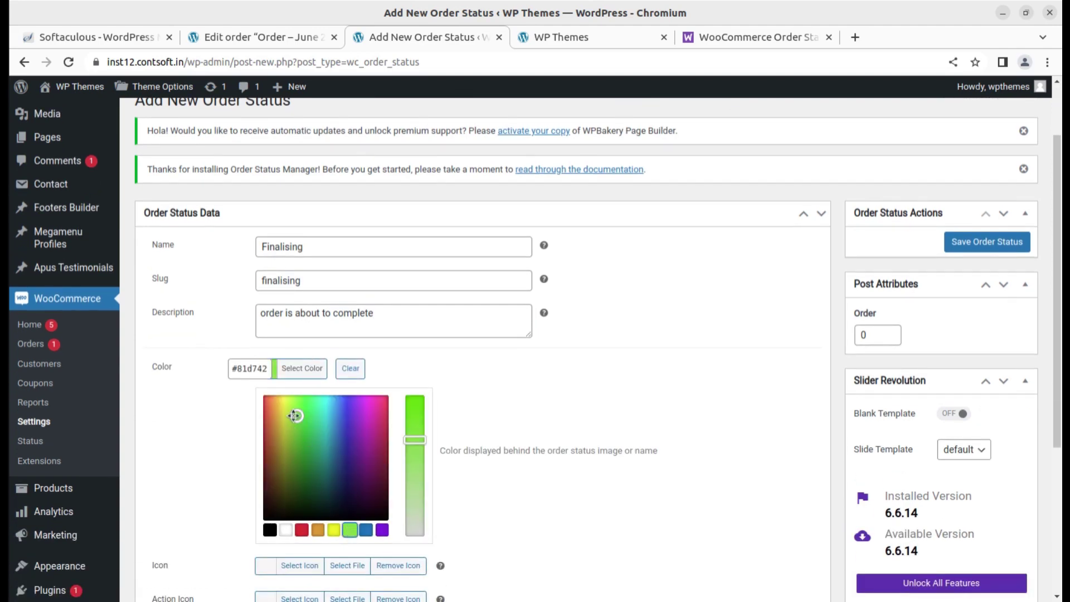
drag(294, 415, 307, 438)
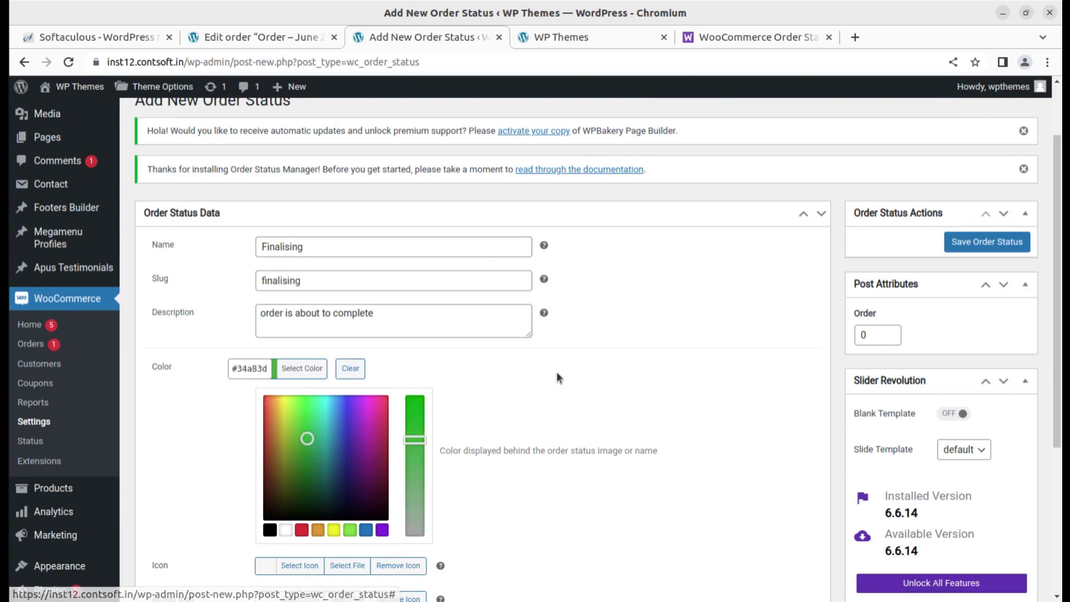
click(557, 378)
- Assign the globe icon at the end of the fourth row on the icon library's first page as the status icon
click(299, 405)
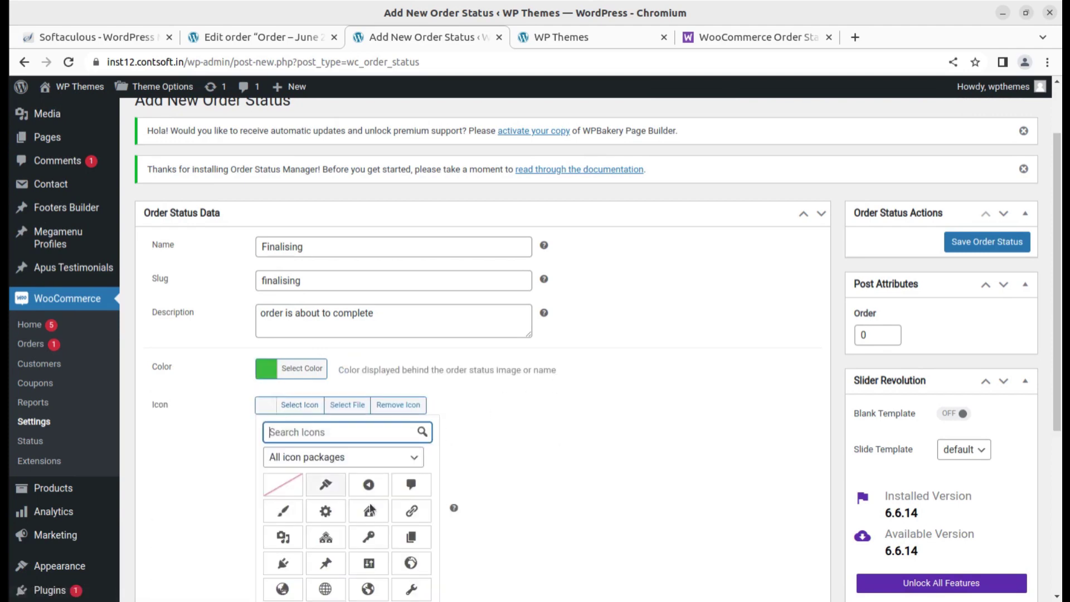
scroll(370, 508, down, 2)
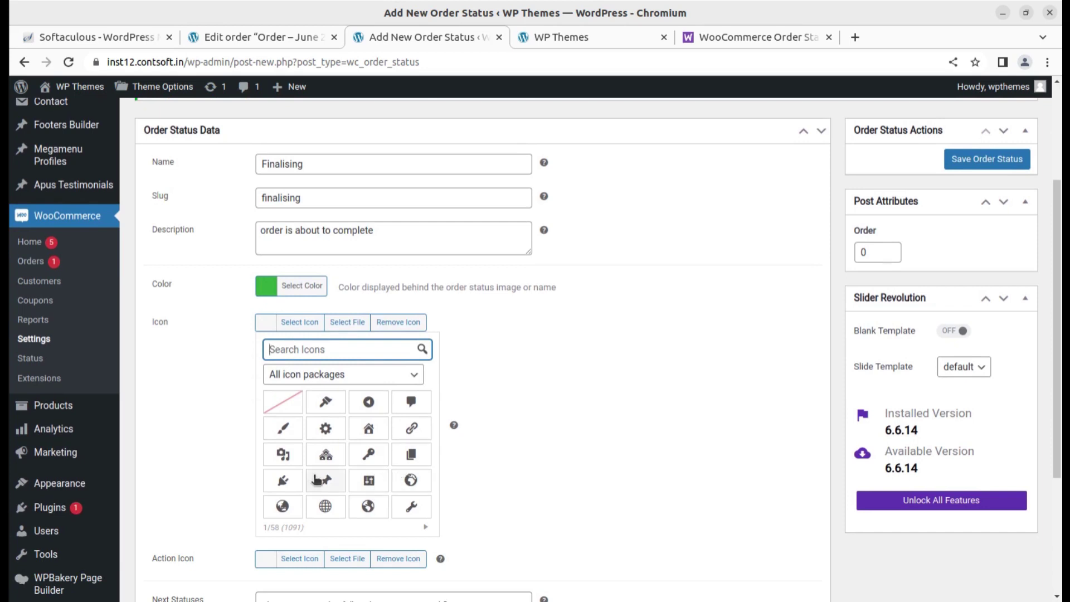
click(411, 480)
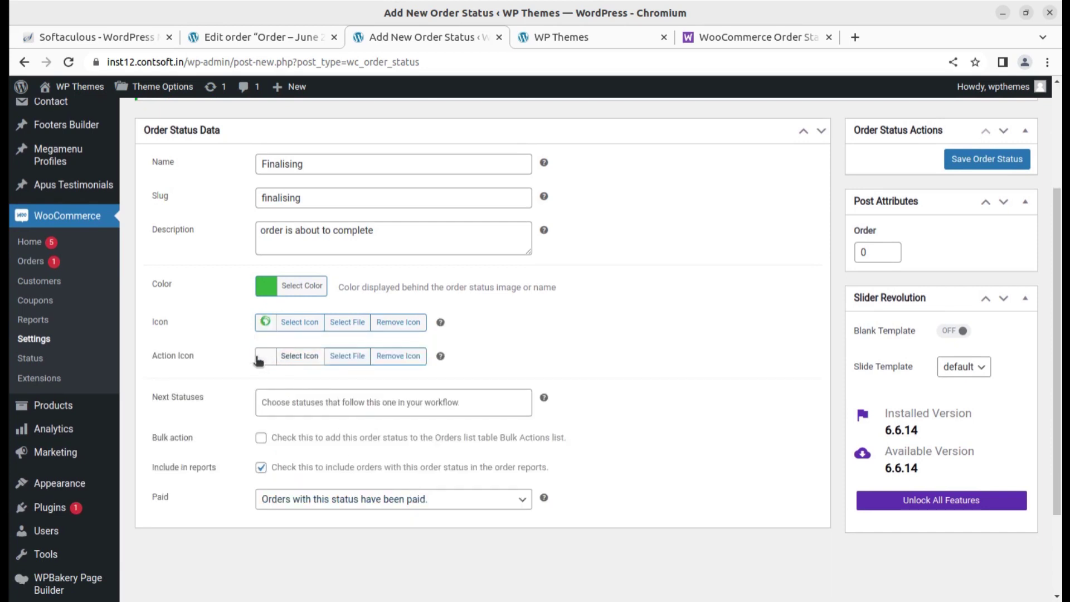
- Assign the award ribbon icon from page 3 of the icon library as the action icon
click(290, 358)
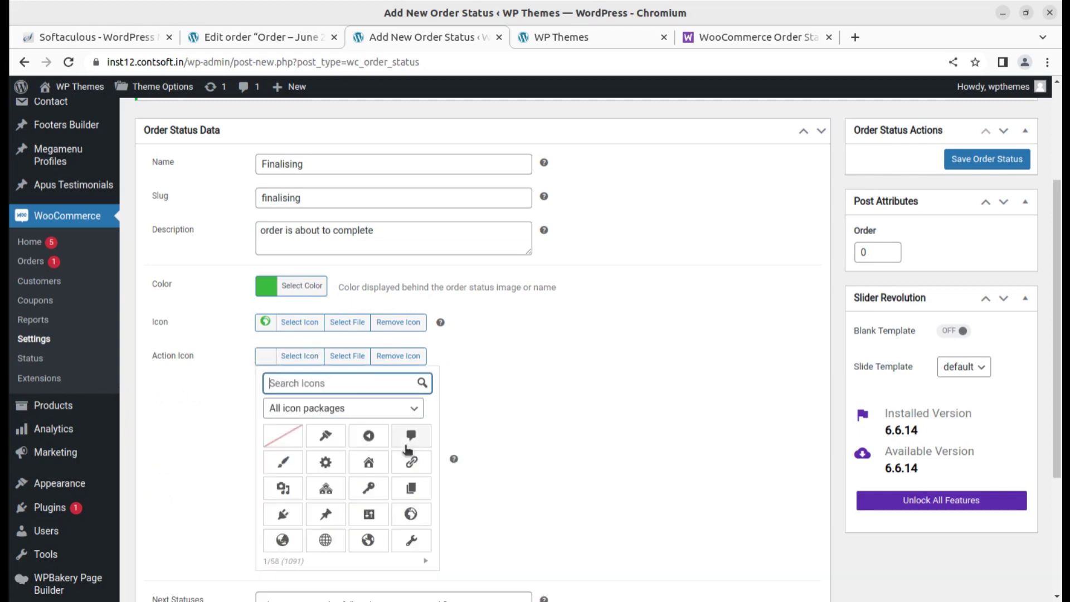
click(426, 560)
click(424, 561)
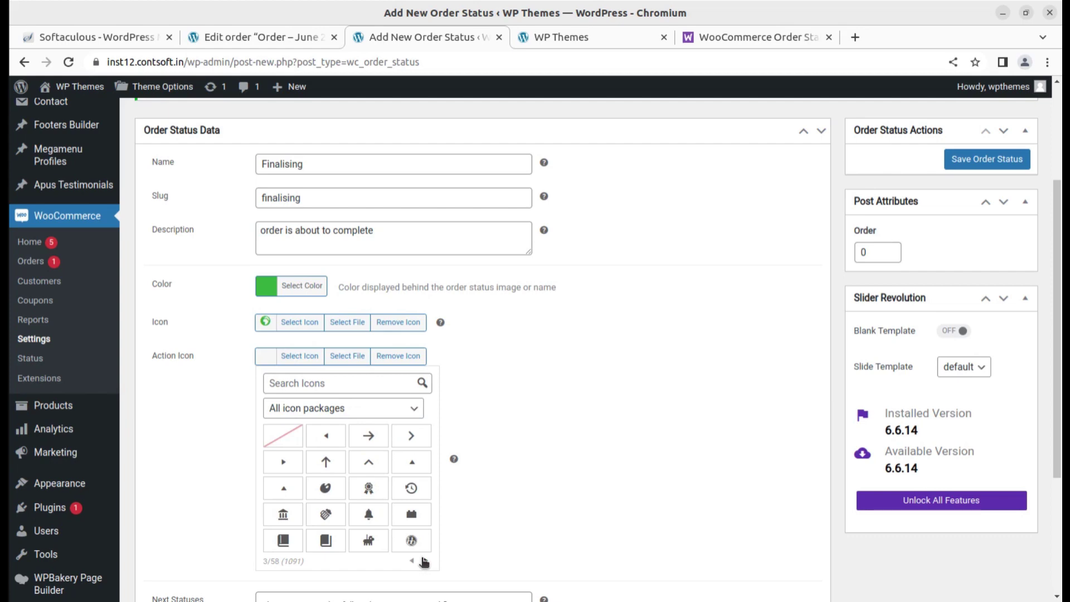
click(369, 488)
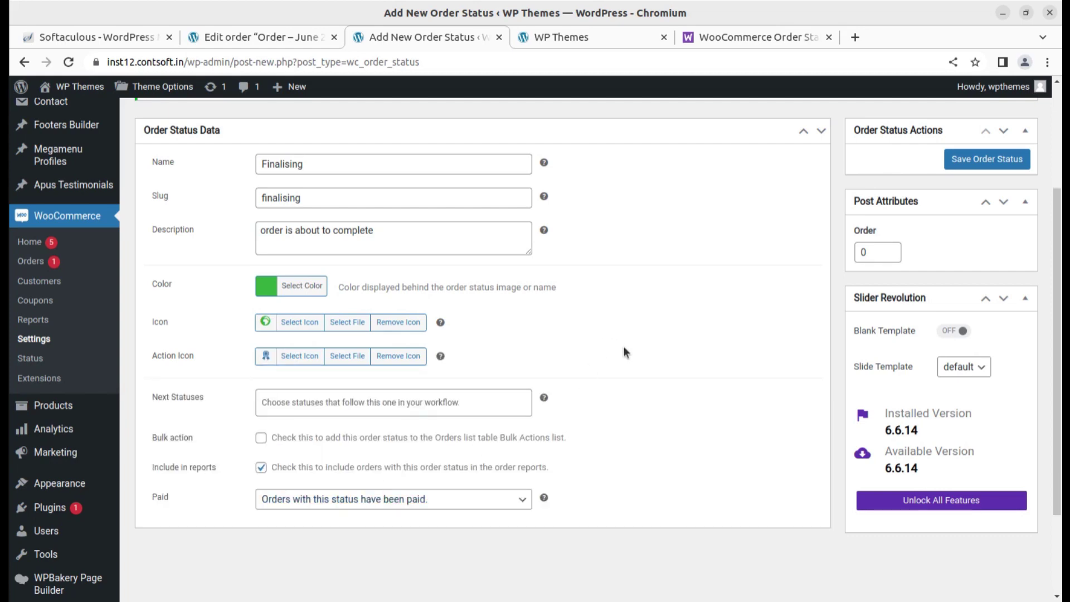
- Add Completed as the next status that follows Finalising in the workflow
scroll(625, 350, down, 3)
click(444, 322)
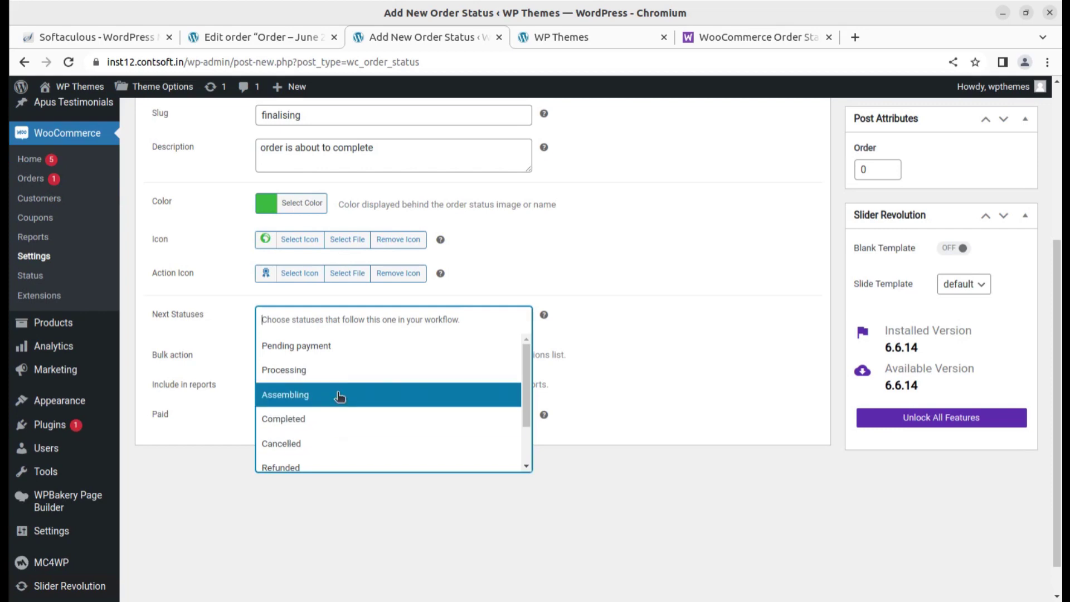
scroll(339, 396, down, 2)
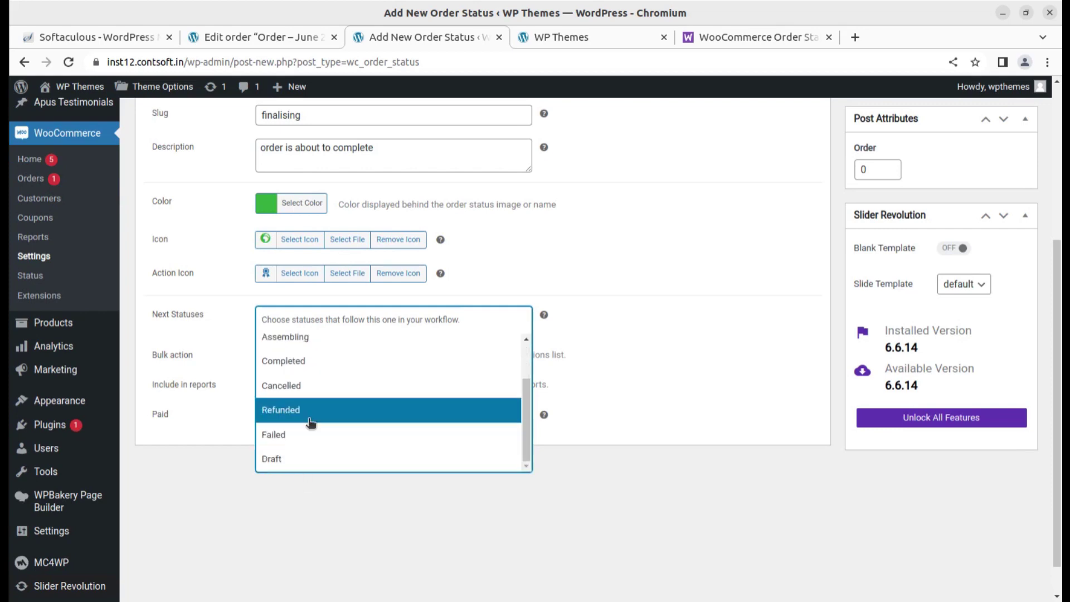
click(322, 369)
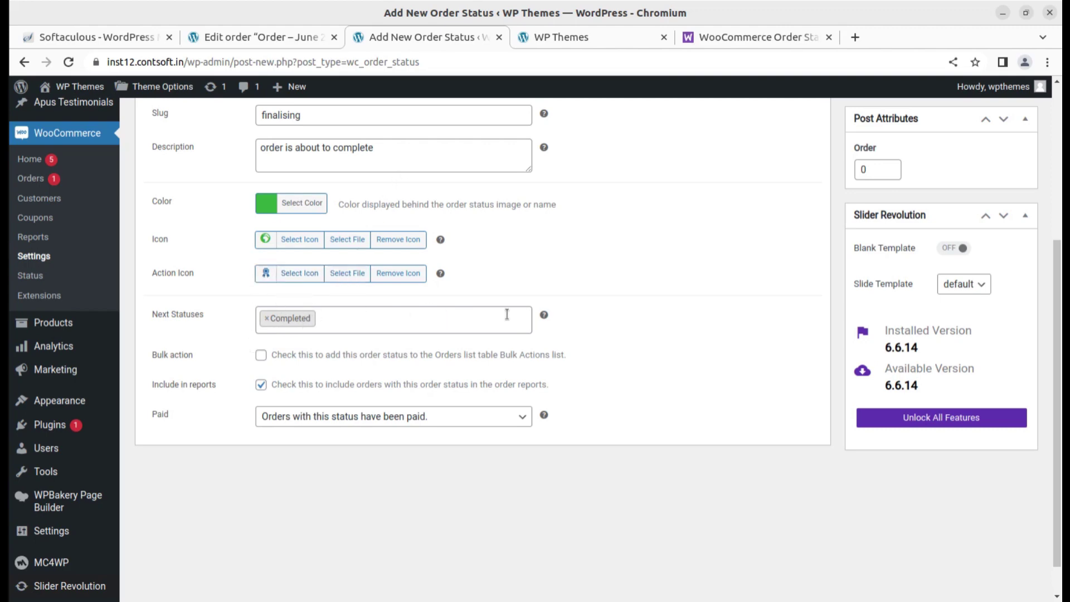
- Review the Finalising status's reporting and paid options, and save the order status
scroll(419, 284, up, 2)
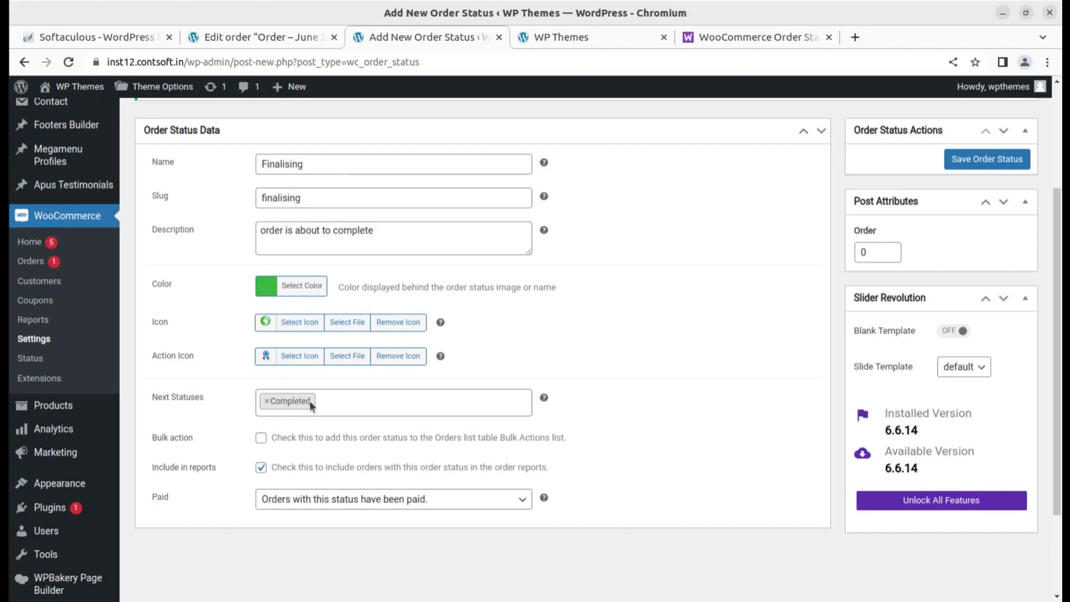
scroll(530, 373, down, 2)
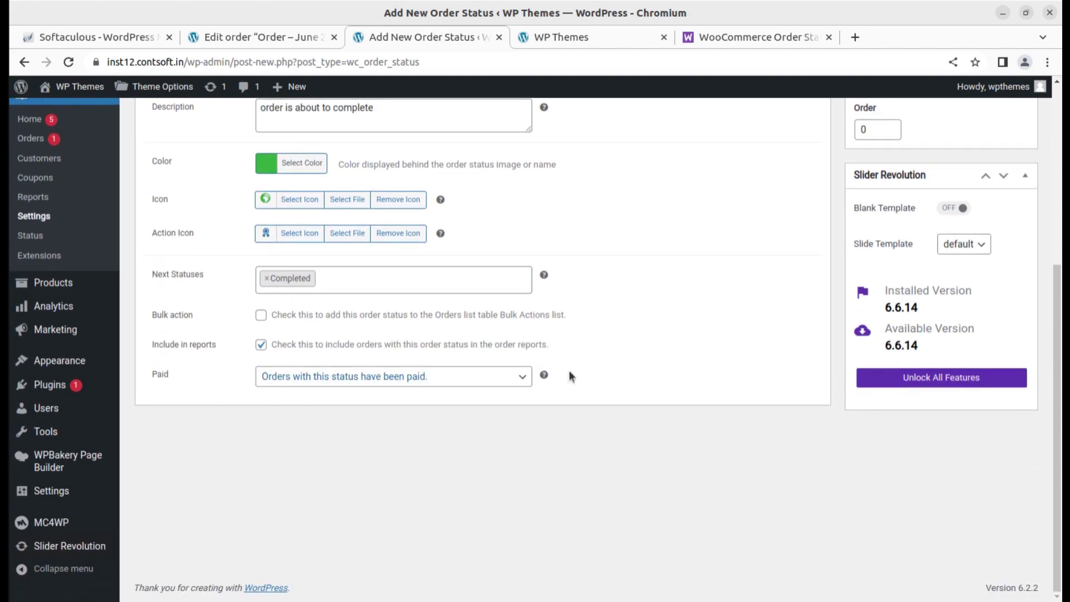
scroll(720, 362, up, 5)
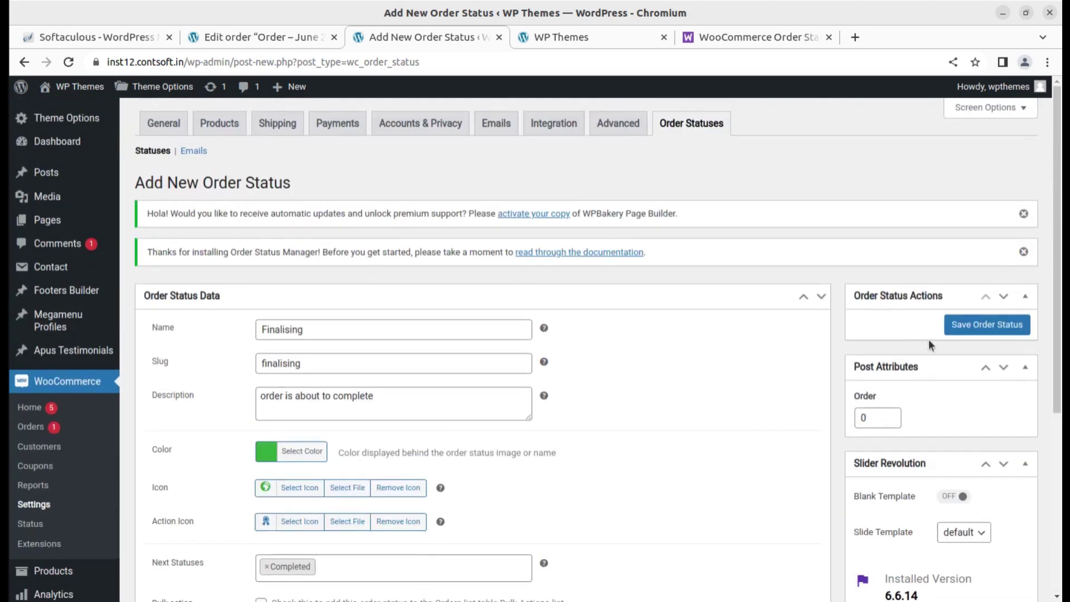
click(967, 329)
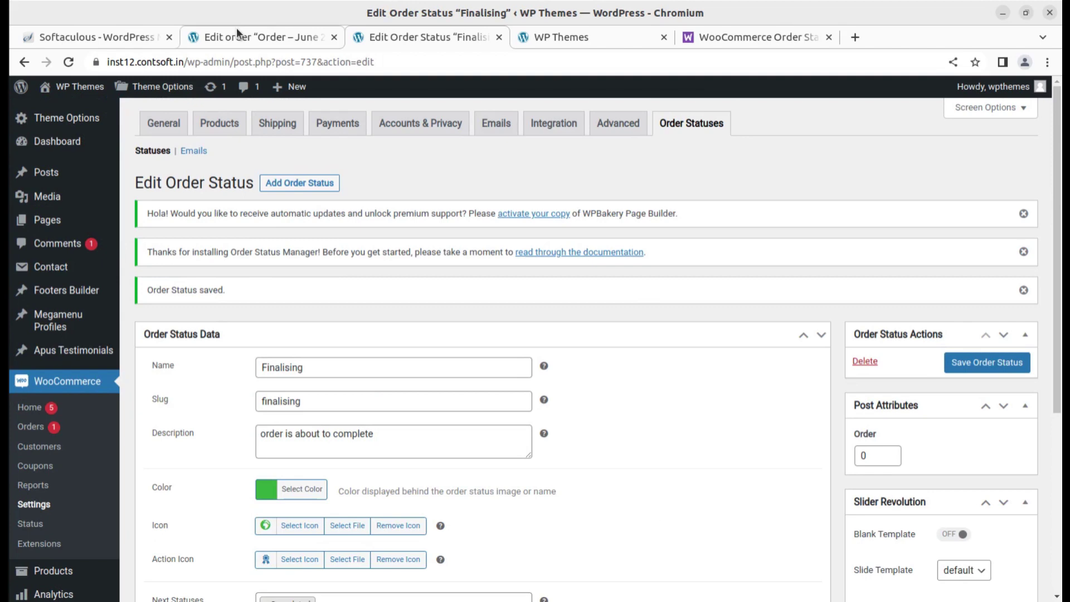
- Reload the June 21, 2018 order's edit page and set the order's status to Finalising
click(237, 34)
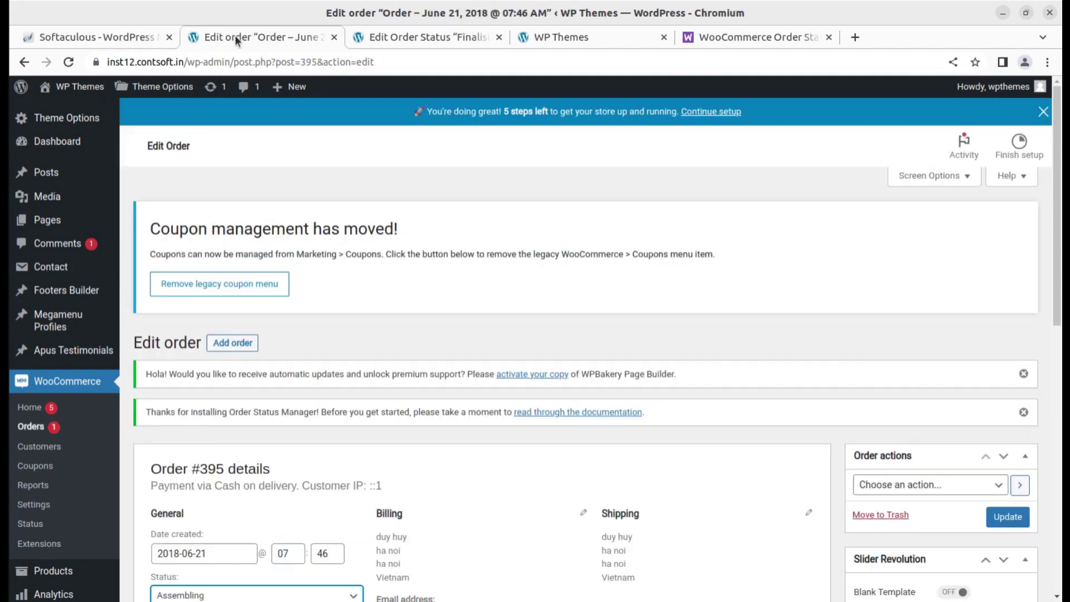
click(69, 63)
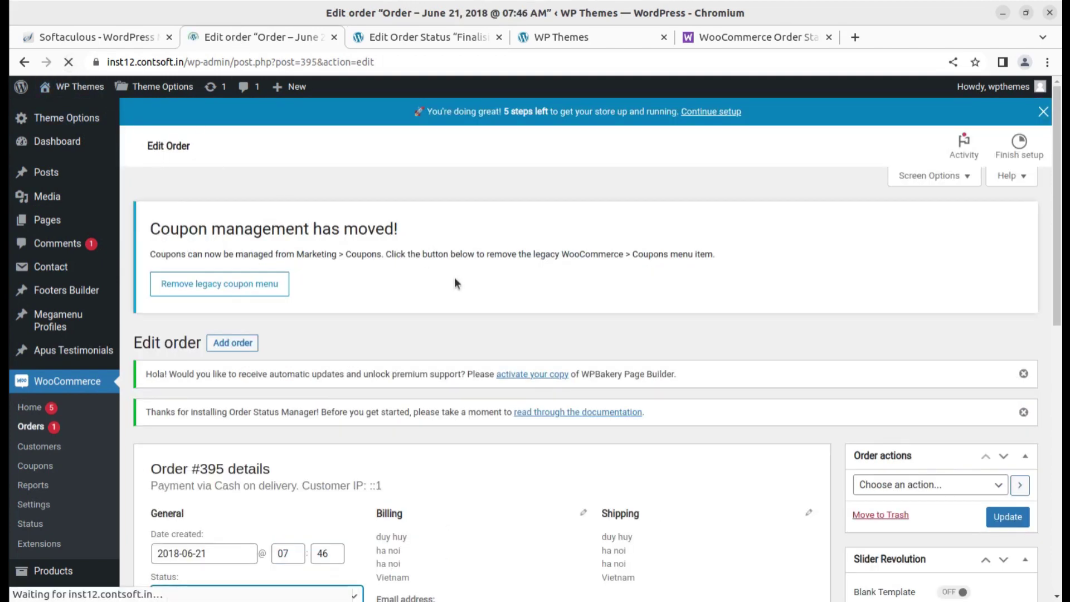
scroll(453, 282, down, 3)
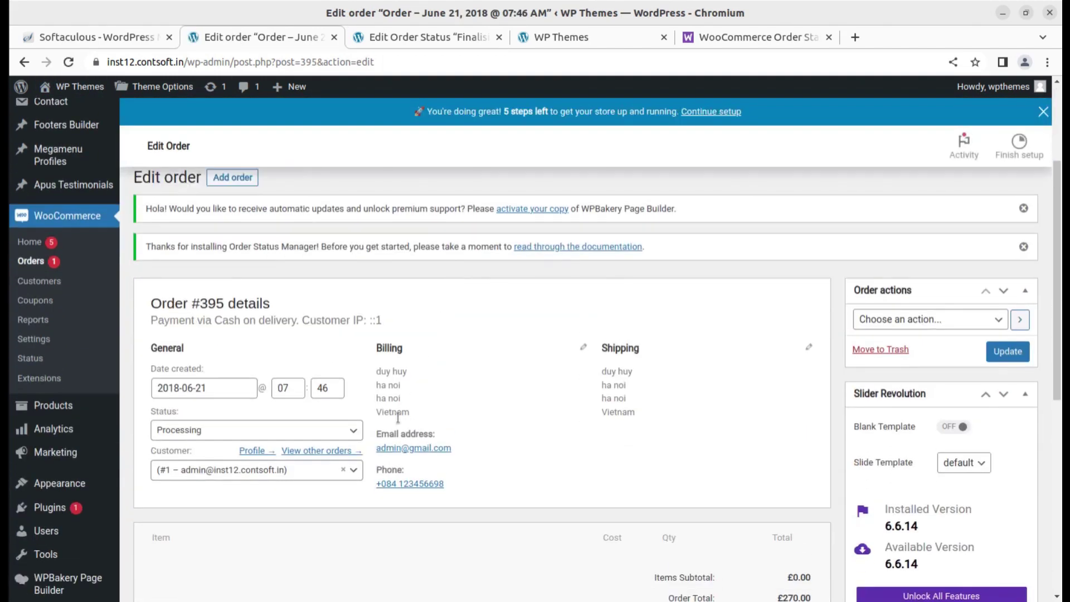
click(237, 436)
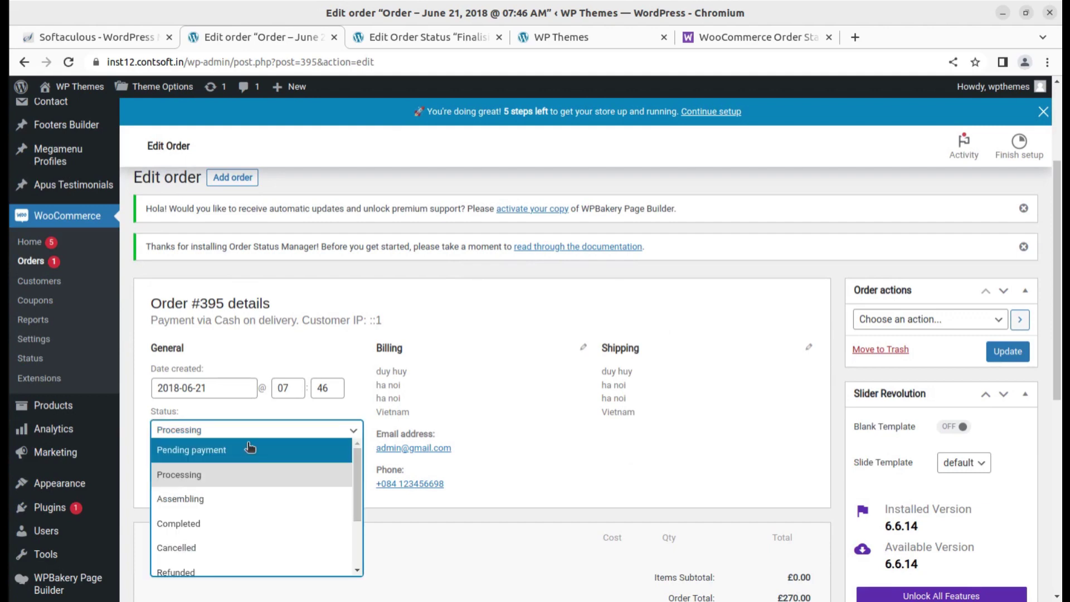
scroll(255, 463, down, 3)
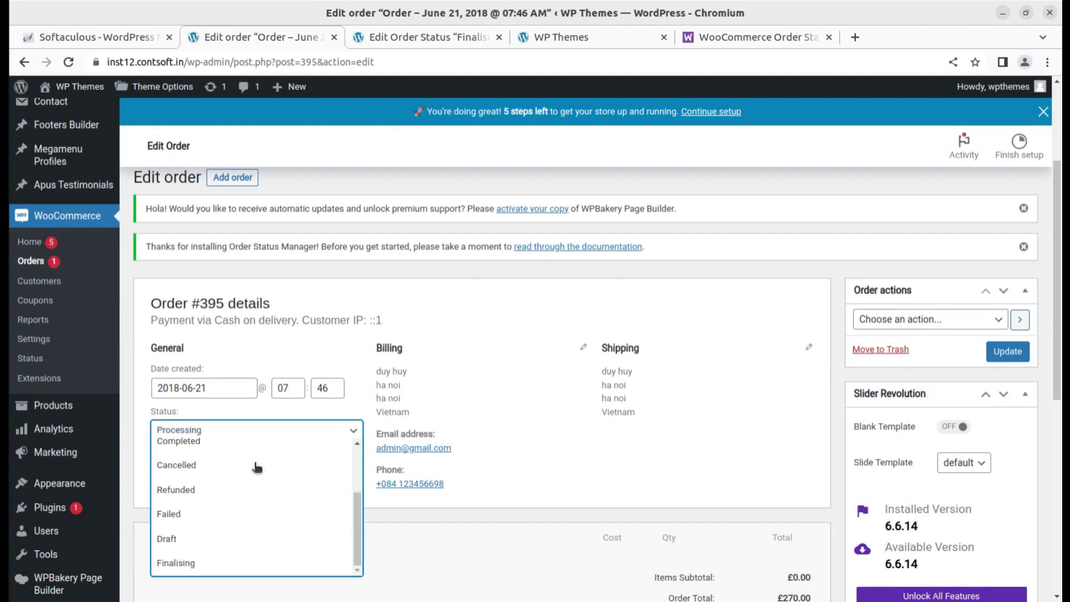
click(225, 564)
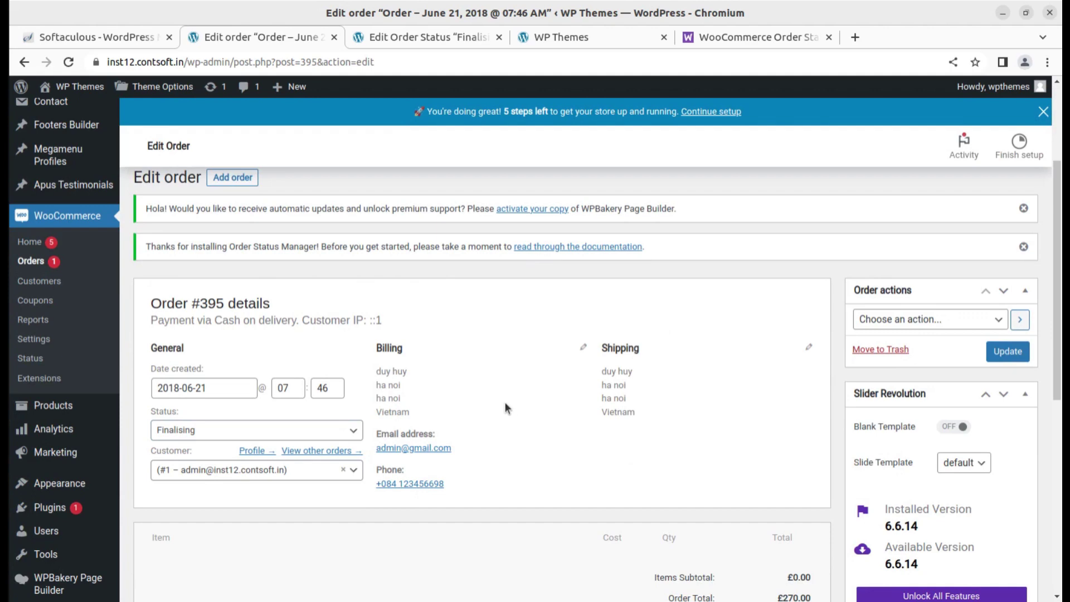
- Save the Finalising order status again, and update the June 21, 2018 order
click(419, 37)
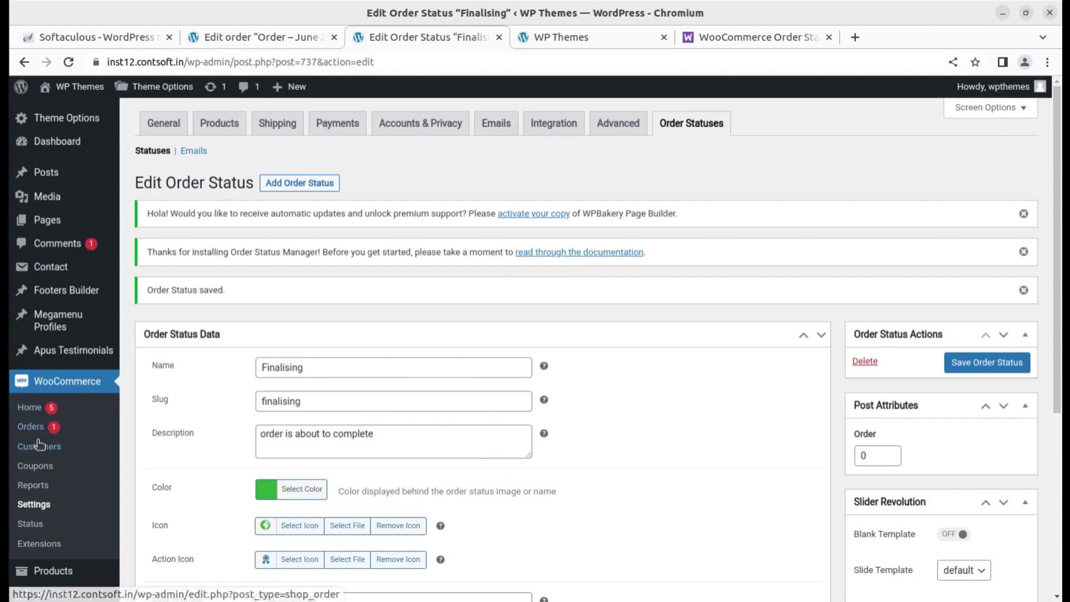
click(965, 368)
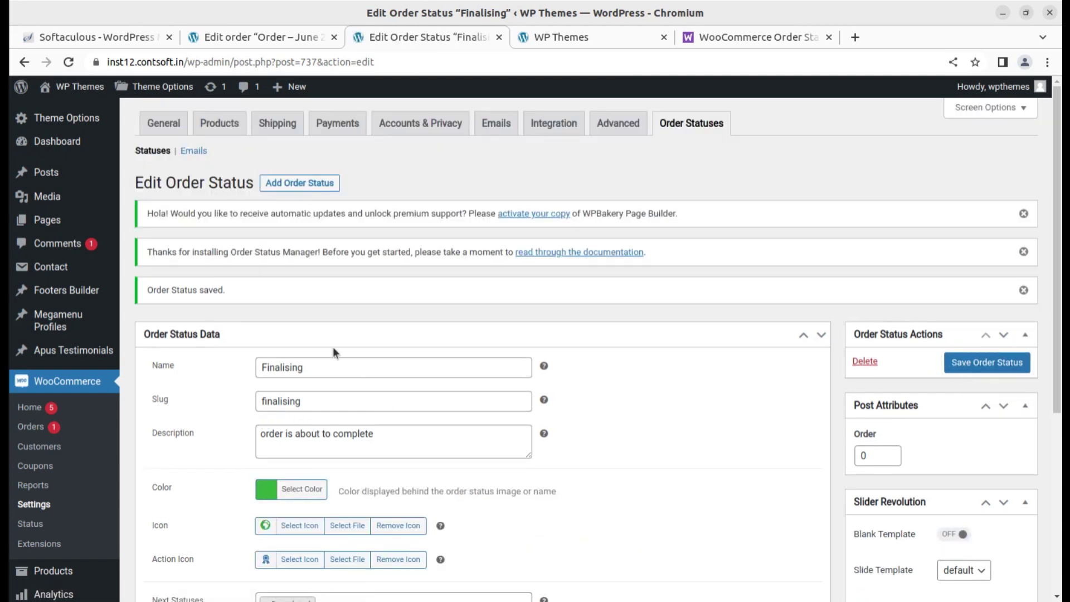
click(240, 35)
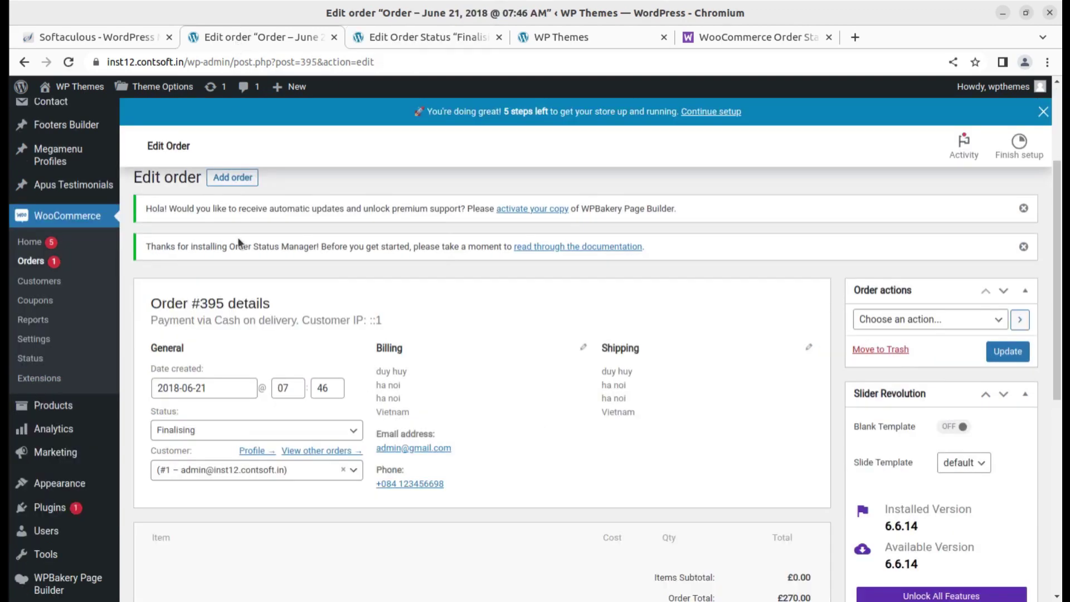
click(1002, 354)
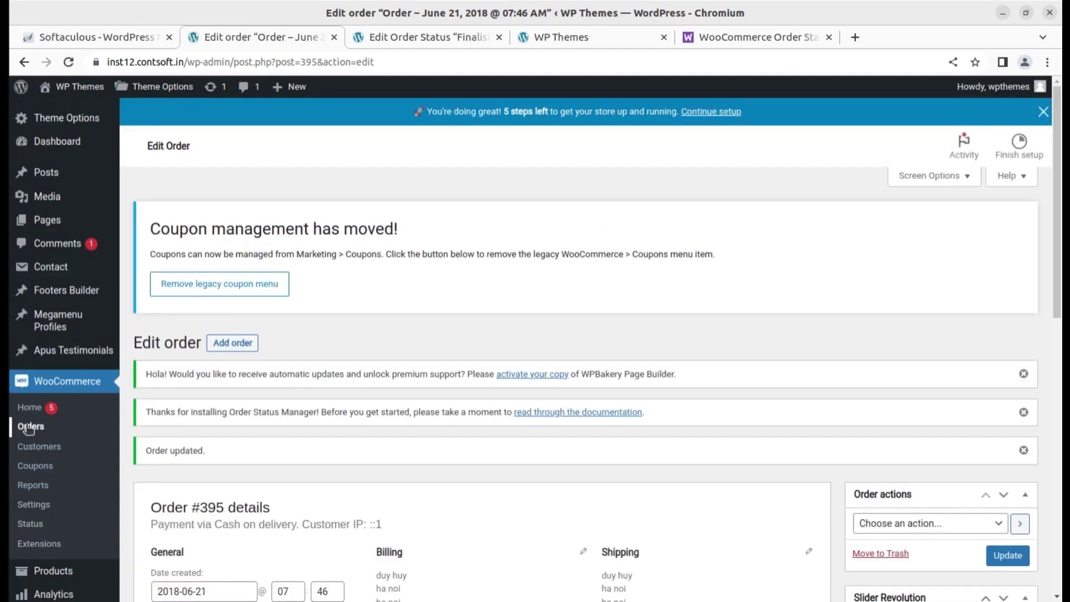
- Check the status icons in the orders list, opening the June 21, 2018 order from its icon and returning to the list
click(29, 427)
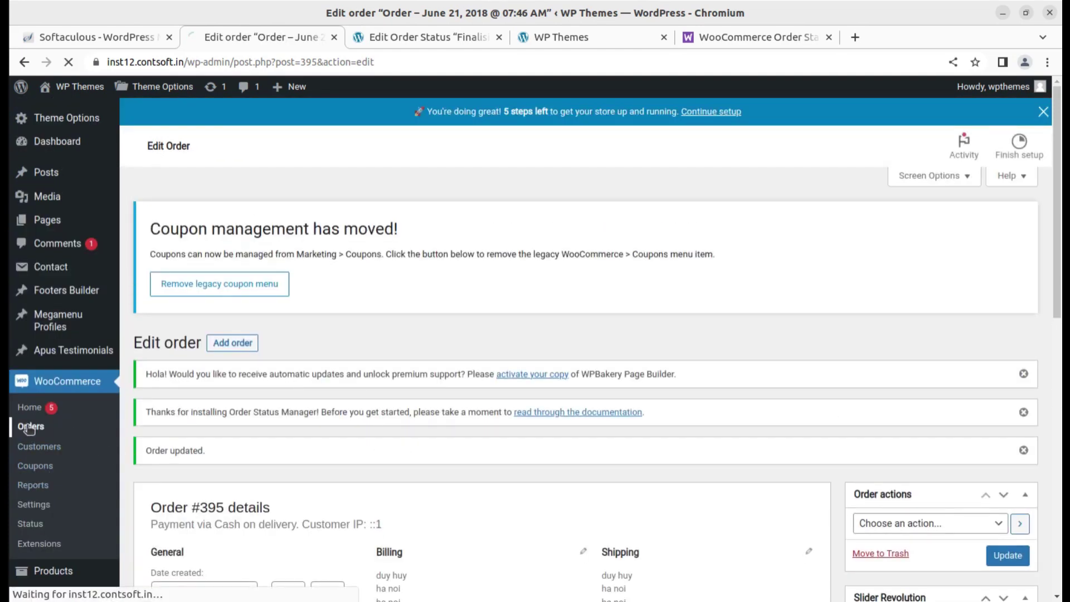
scroll(756, 492, down, 4)
scroll(757, 492, down, 1)
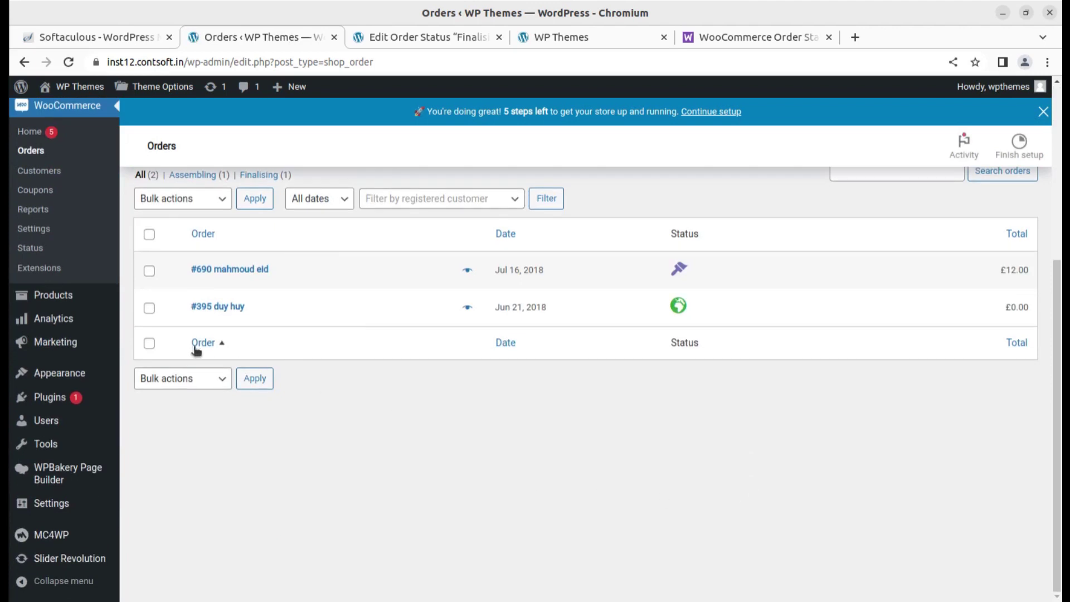
mouse_move(680, 307)
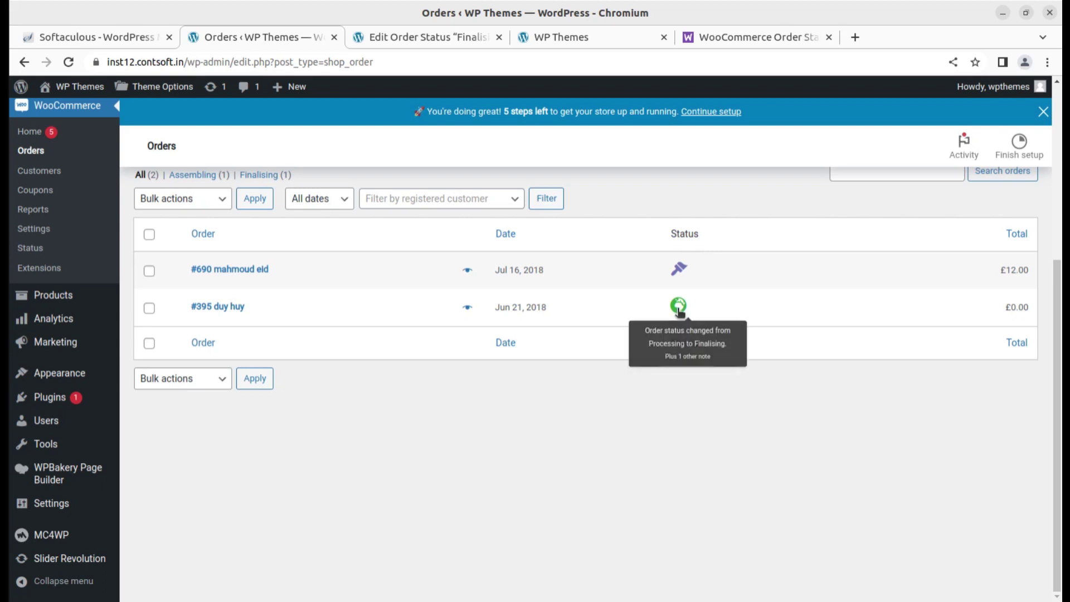
click(678, 311)
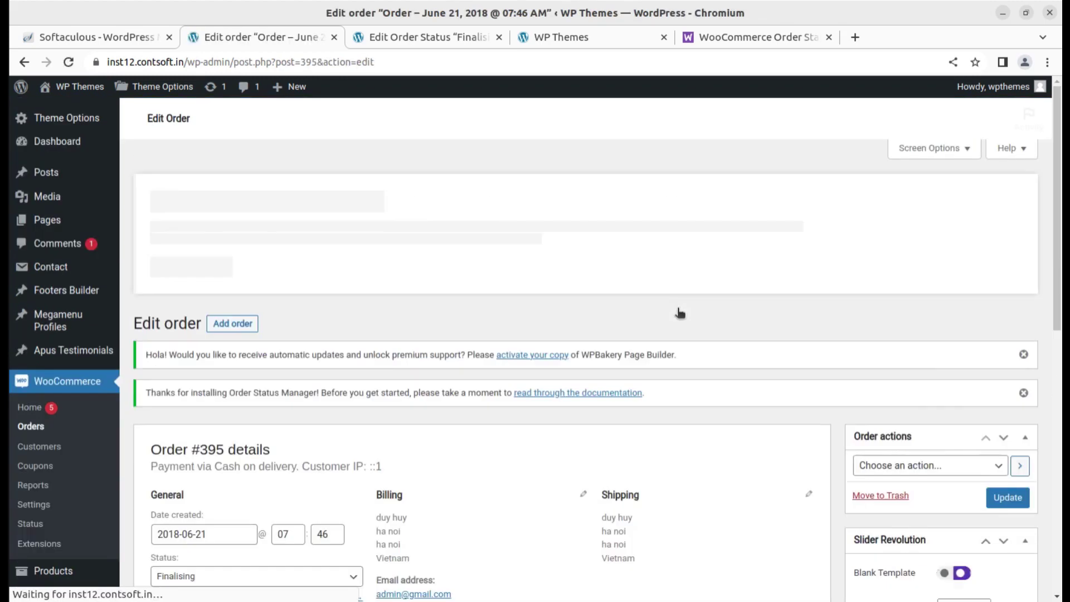
scroll(822, 498, down, 3)
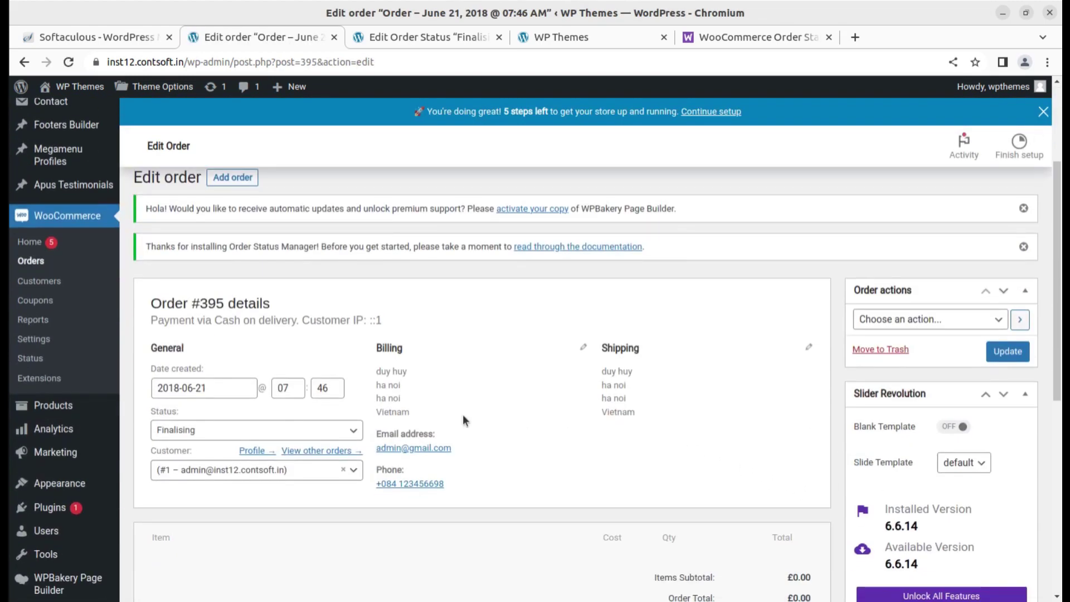
click(24, 62)
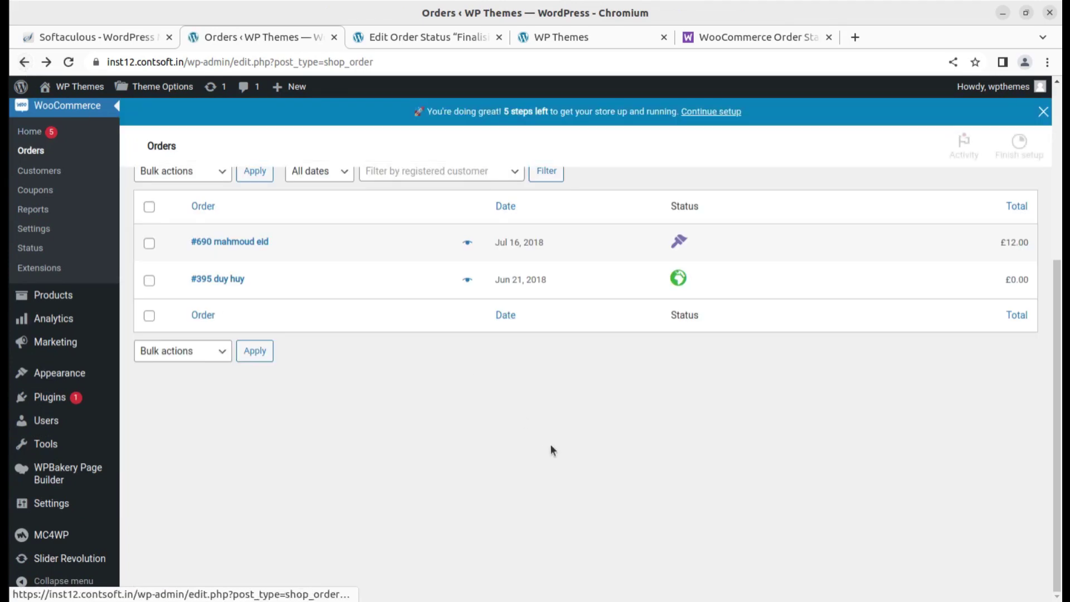
mouse_move(678, 272)
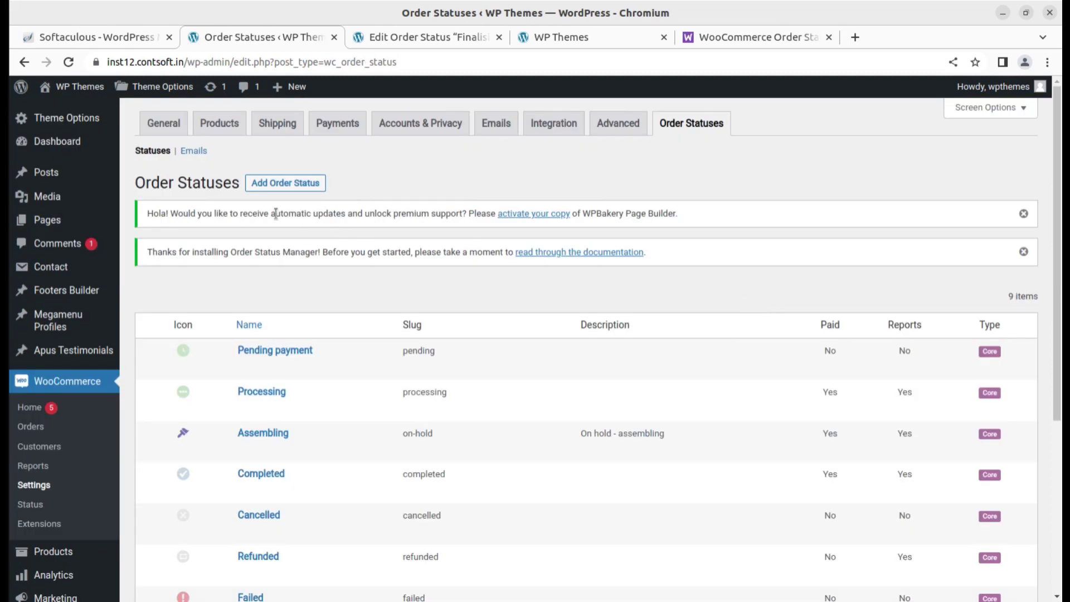
- Start a new order status email named Finalising with the description "This is finalised"
click(194, 155)
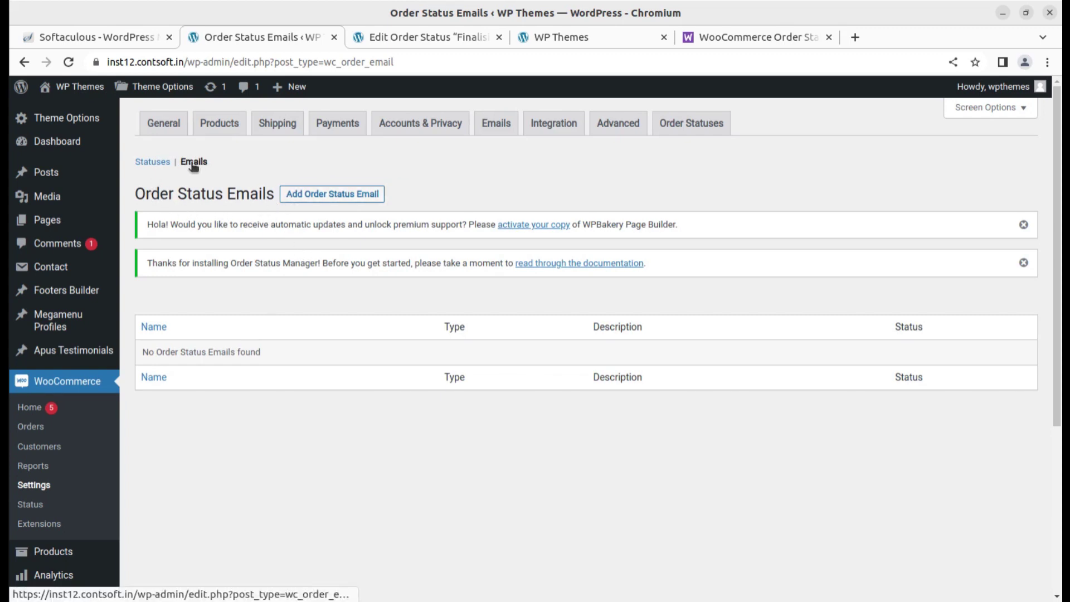
drag(146, 193, 311, 198)
click(312, 196)
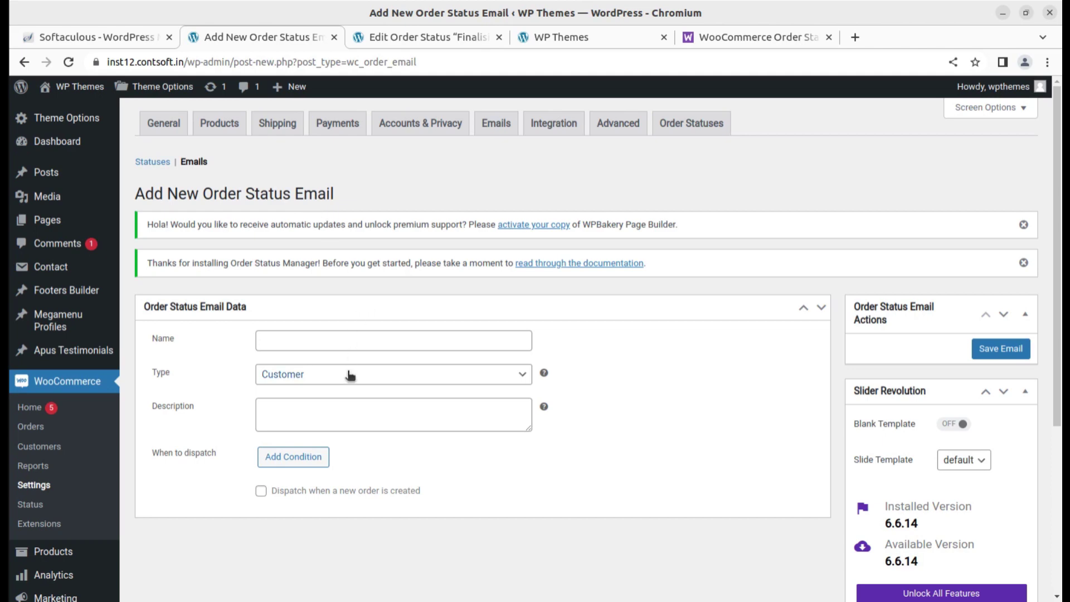
click(311, 342)
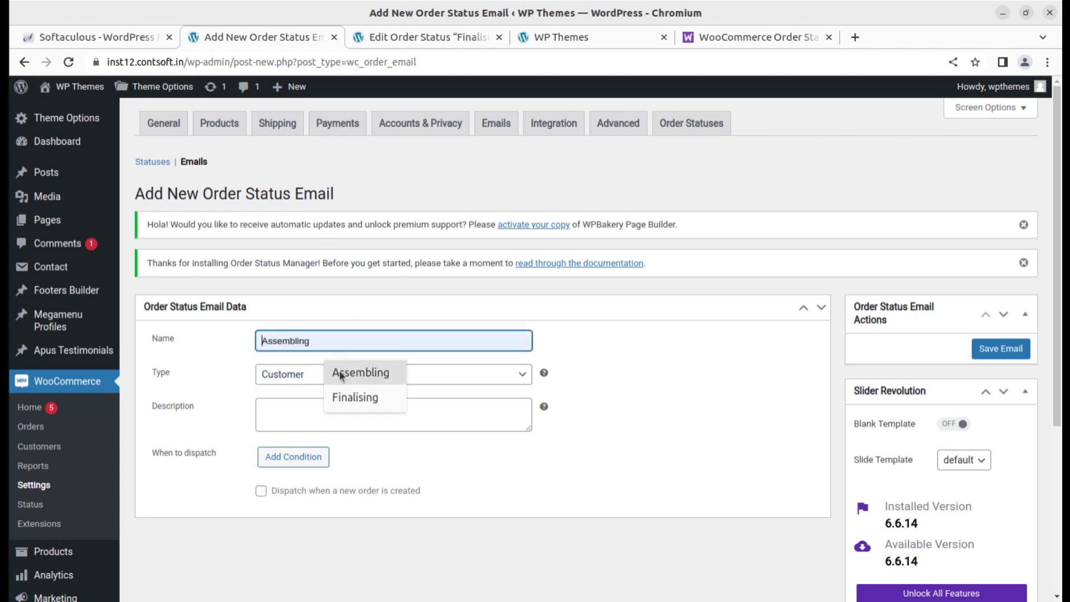
click(350, 400)
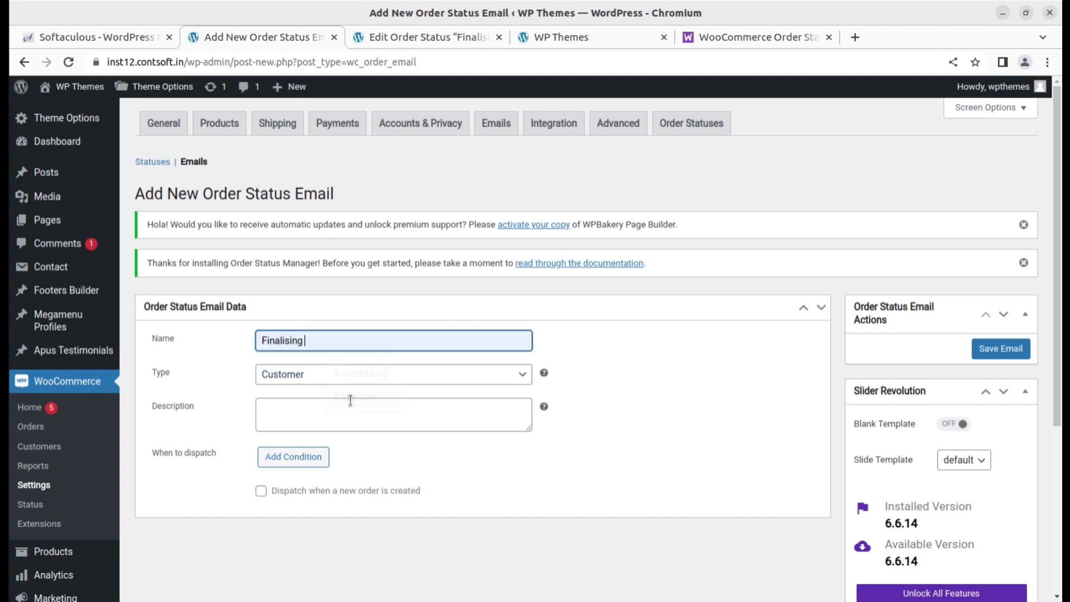
click(305, 416)
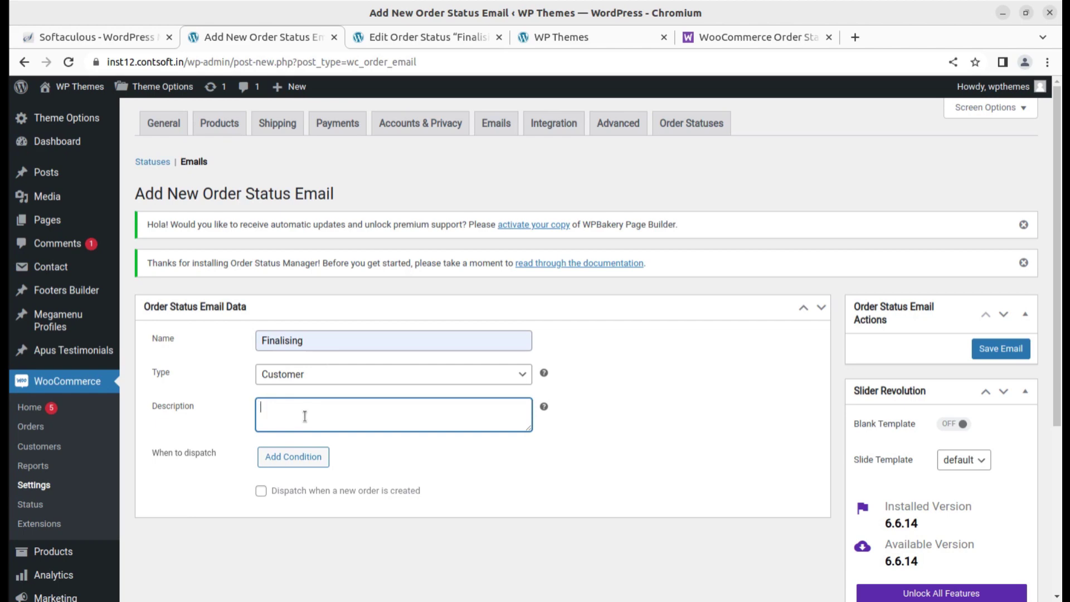
text(This is finalised)
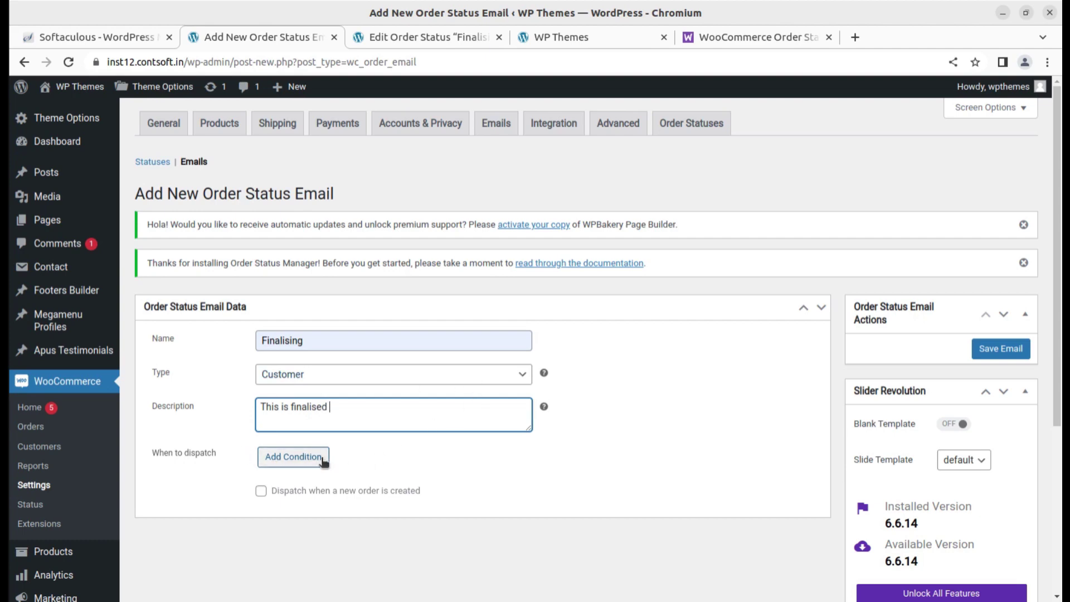
- Add a dispatch condition to the email for orders changing from Finalising to Completed
click(284, 457)
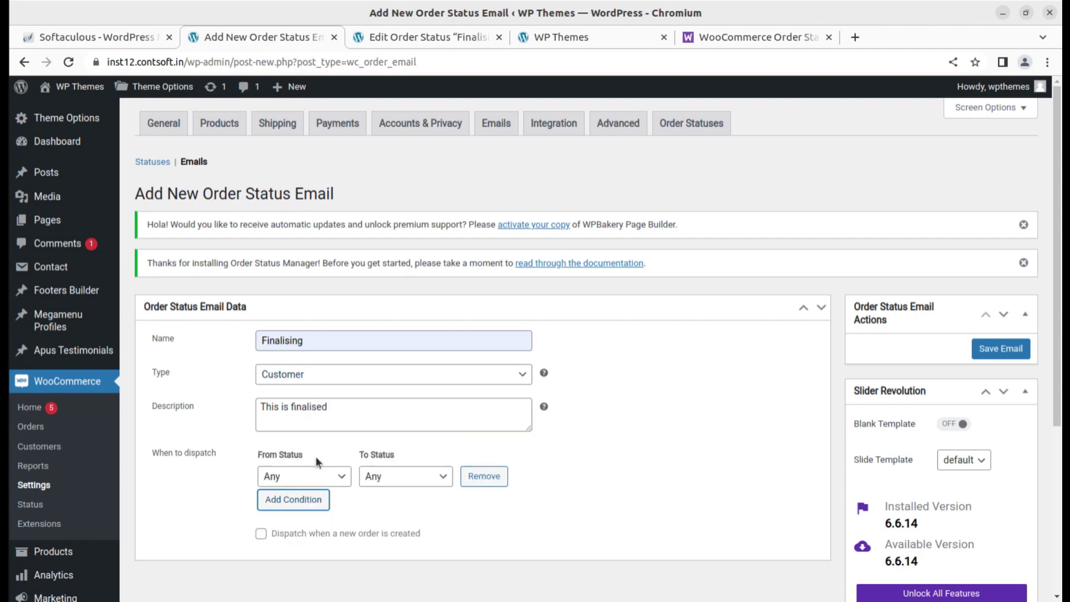
click(594, 477)
click(338, 477)
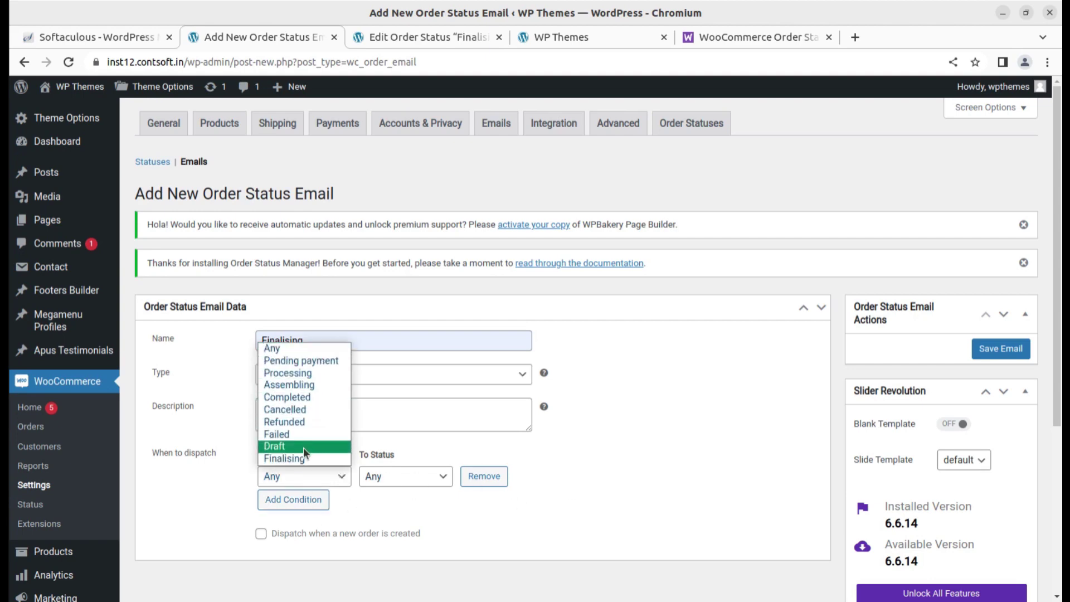
click(296, 459)
click(408, 476)
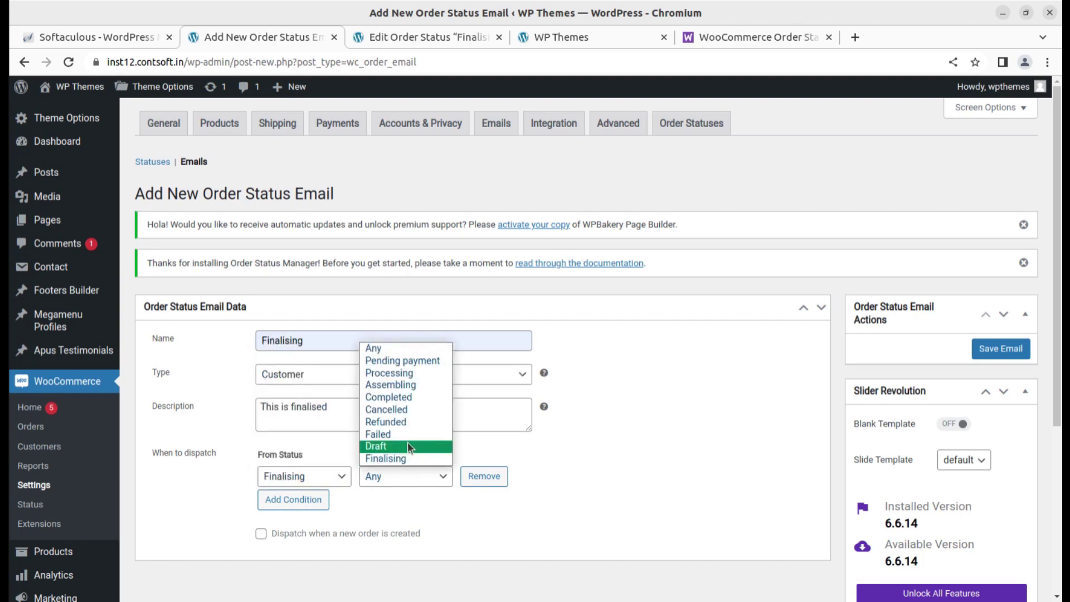
click(409, 397)
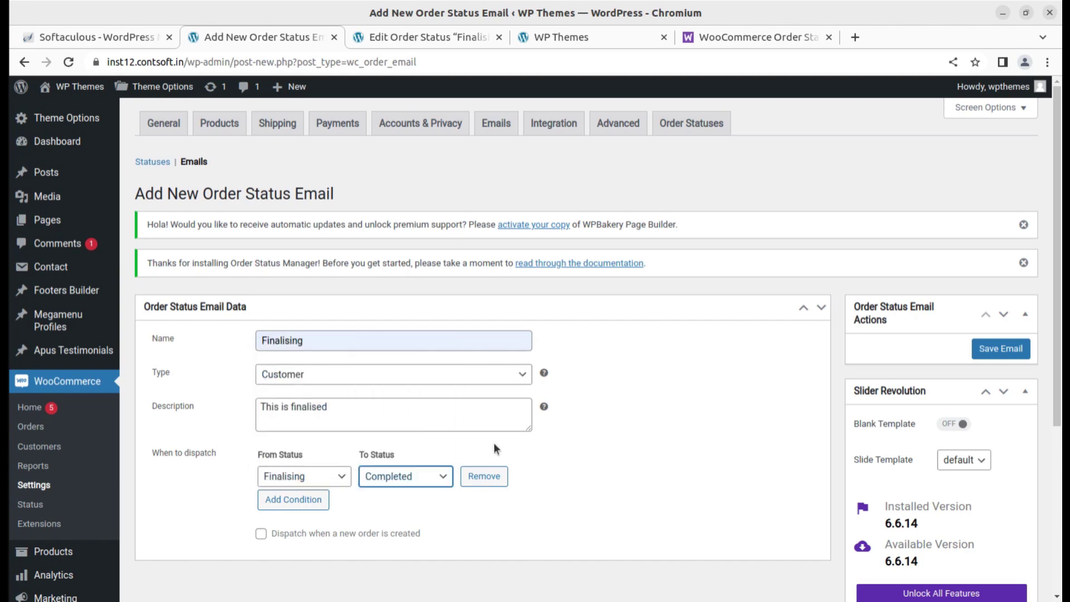
click(614, 438)
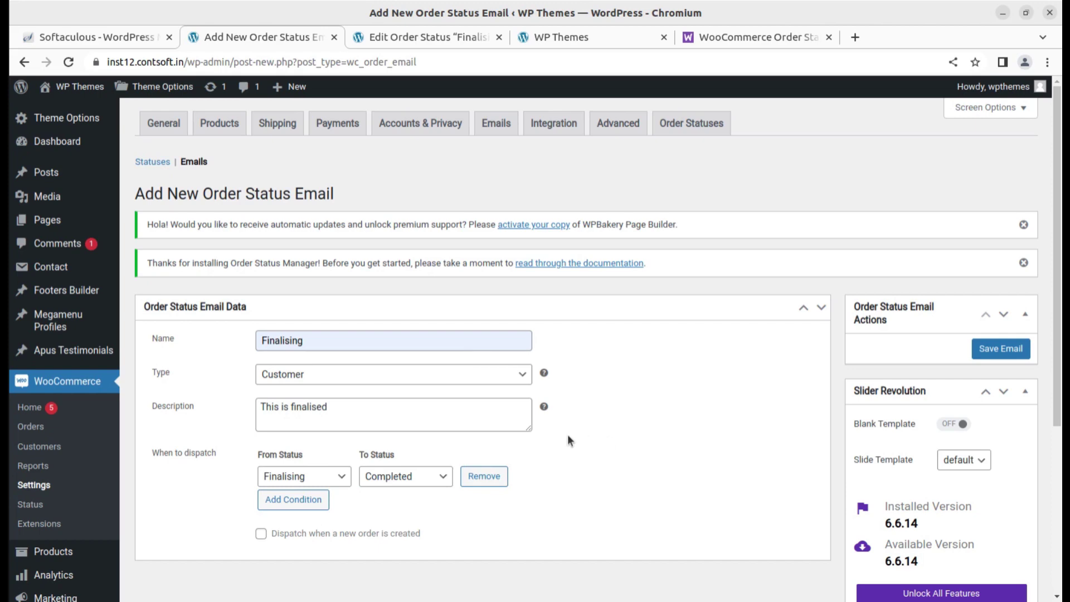
- Save the Finalising order status email and check its available types, keeping Customer
scroll(392, 425, down, 5)
scroll(630, 405, up, 5)
click(991, 357)
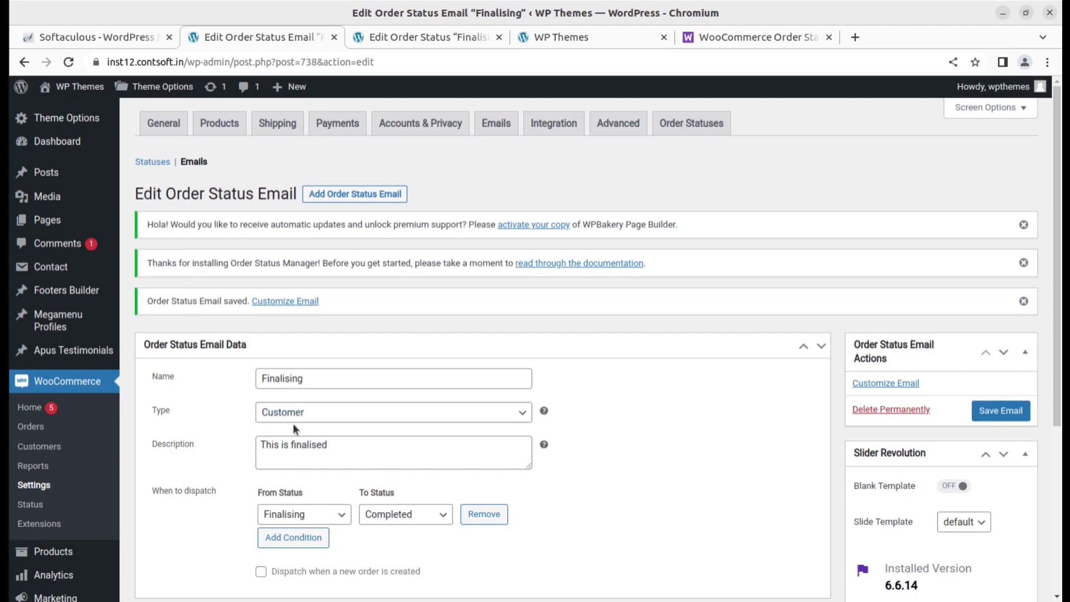
click(376, 414)
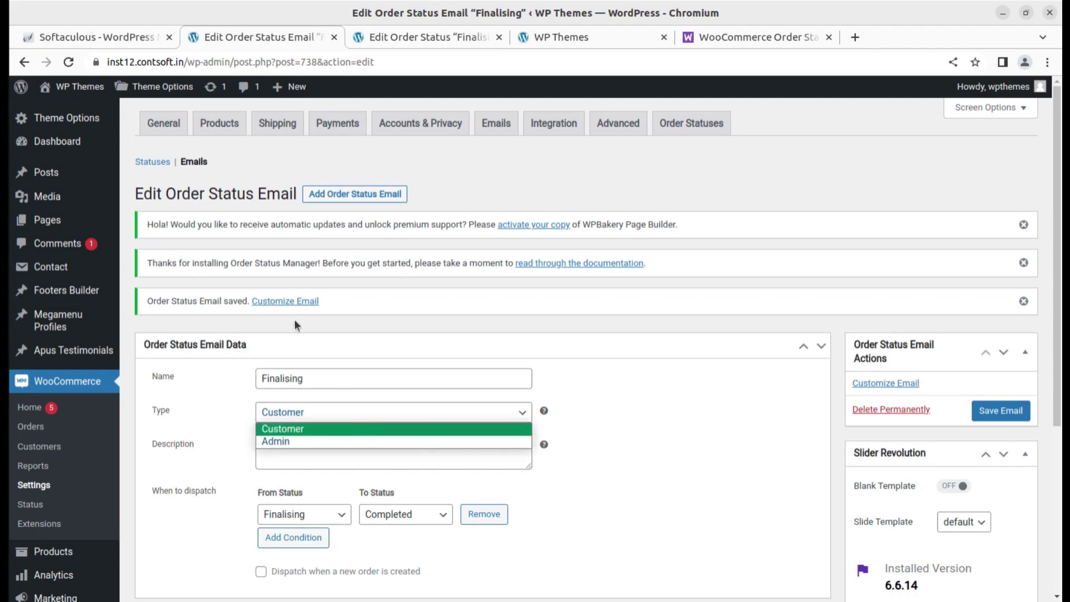
key(Escape)
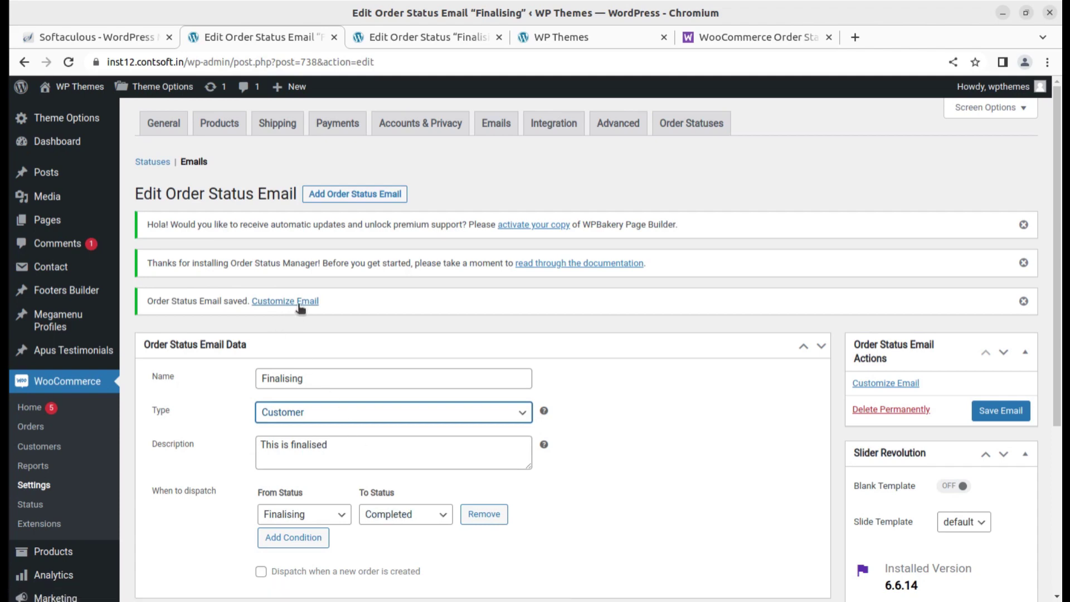
- Open the customization settings of the Finalising email and review its subject, heading and default body text
click(299, 302)
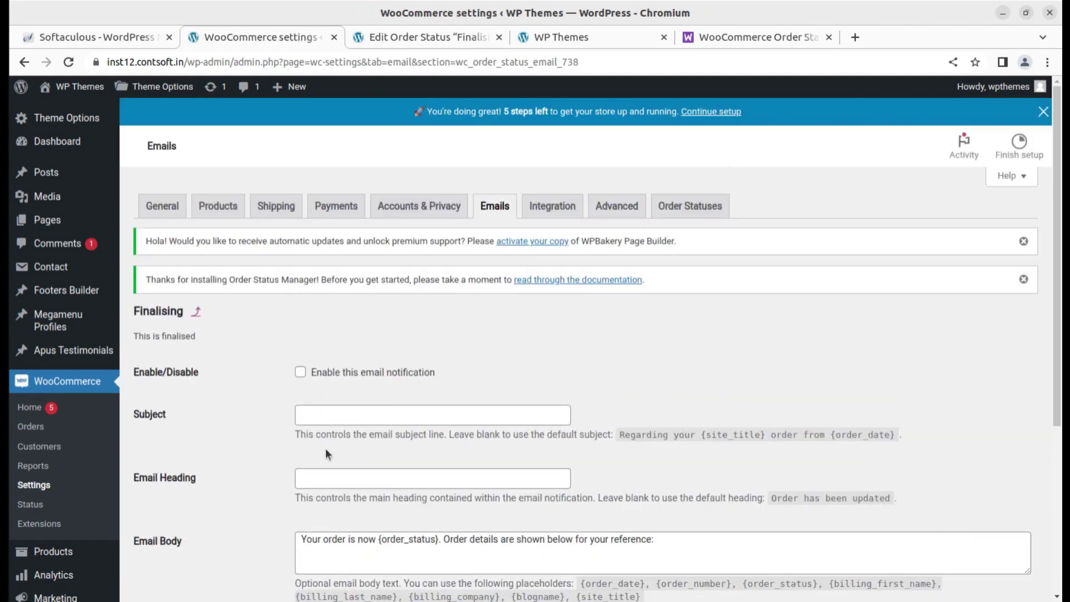
scroll(325, 448, down, 3)
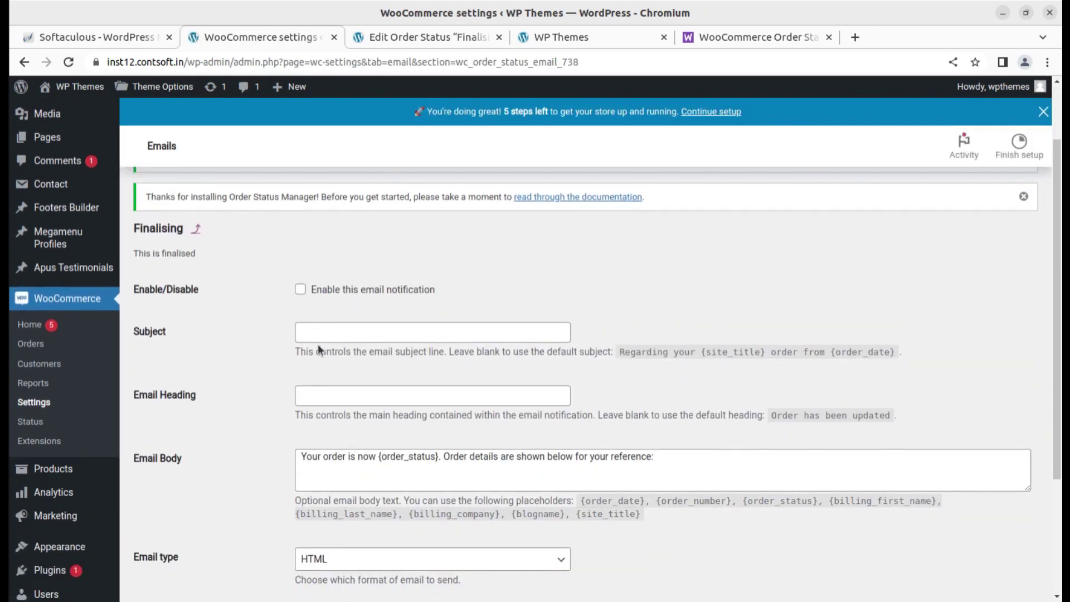
drag(314, 456, 685, 458)
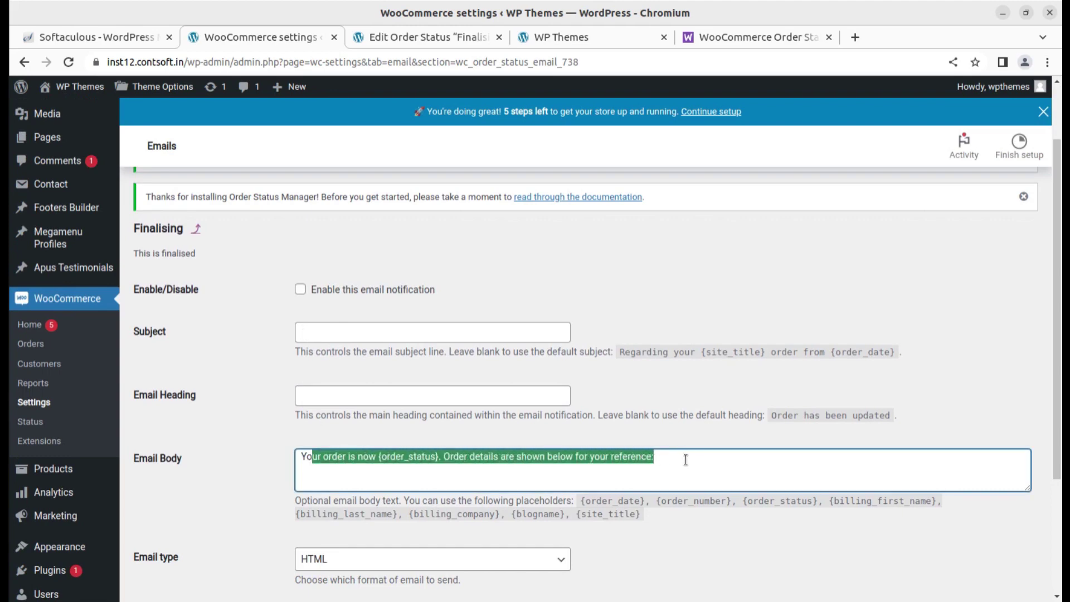
click(398, 484)
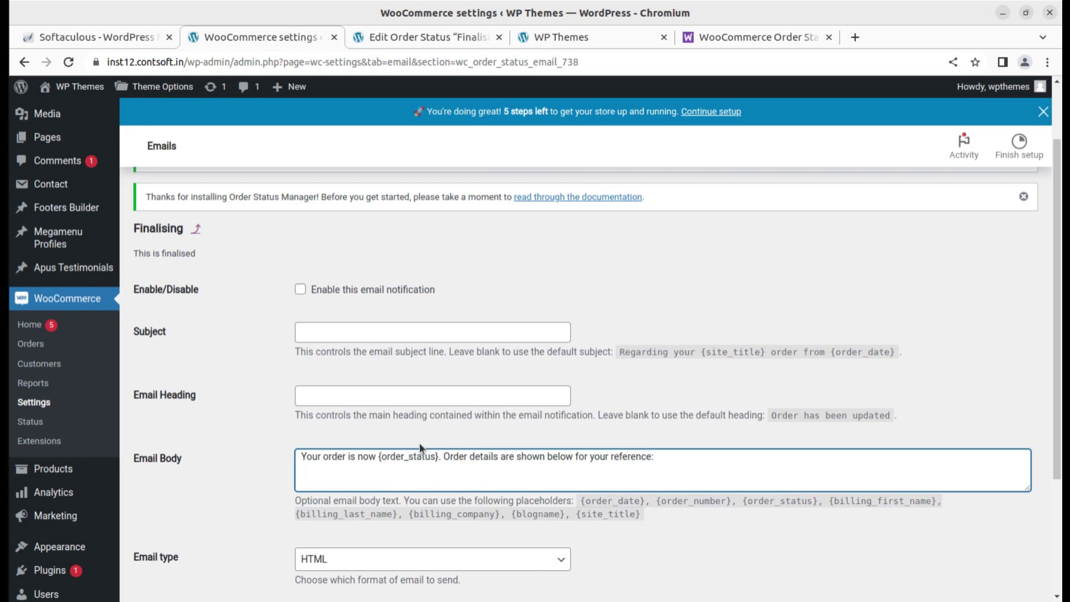
- Read through the default email body and set the Finalising email's subject to "Order is finialised"
drag(439, 455, 348, 456)
drag(475, 456, 521, 457)
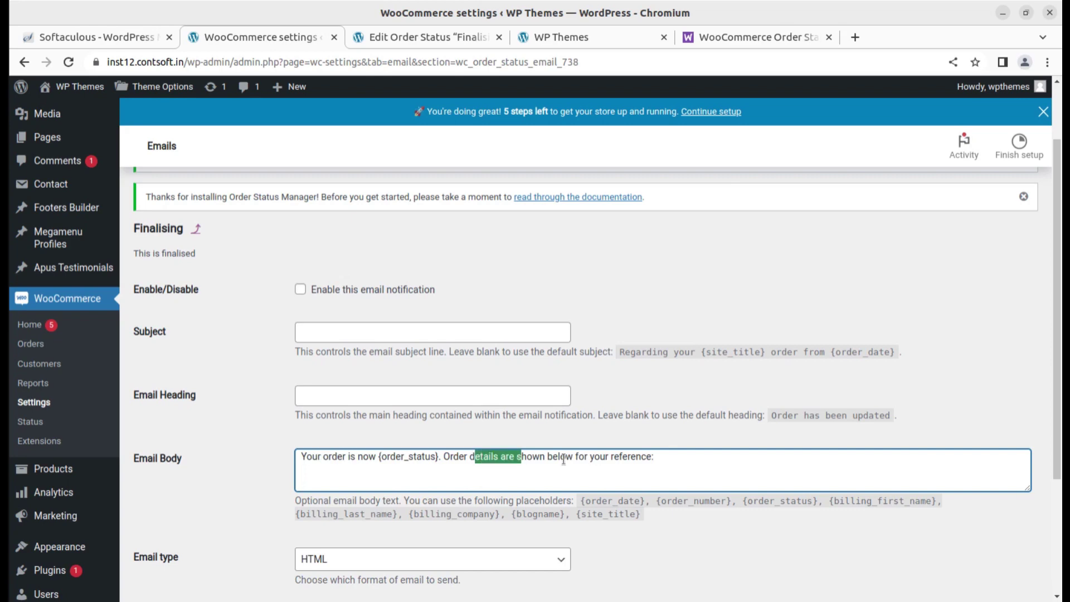
click(345, 335)
scroll(370, 402, down, 3)
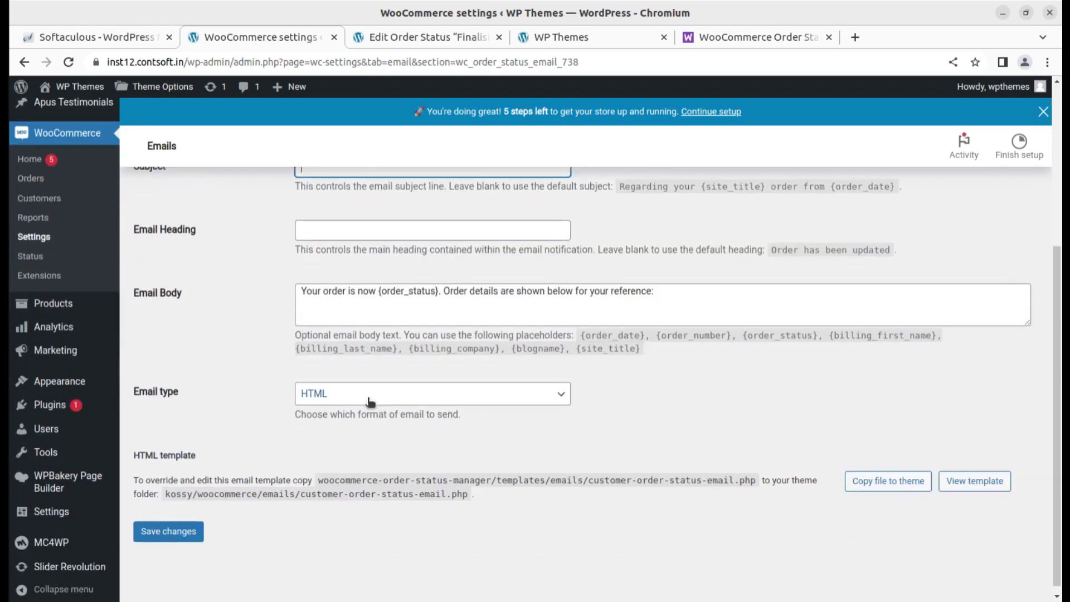
scroll(370, 393, up, 3)
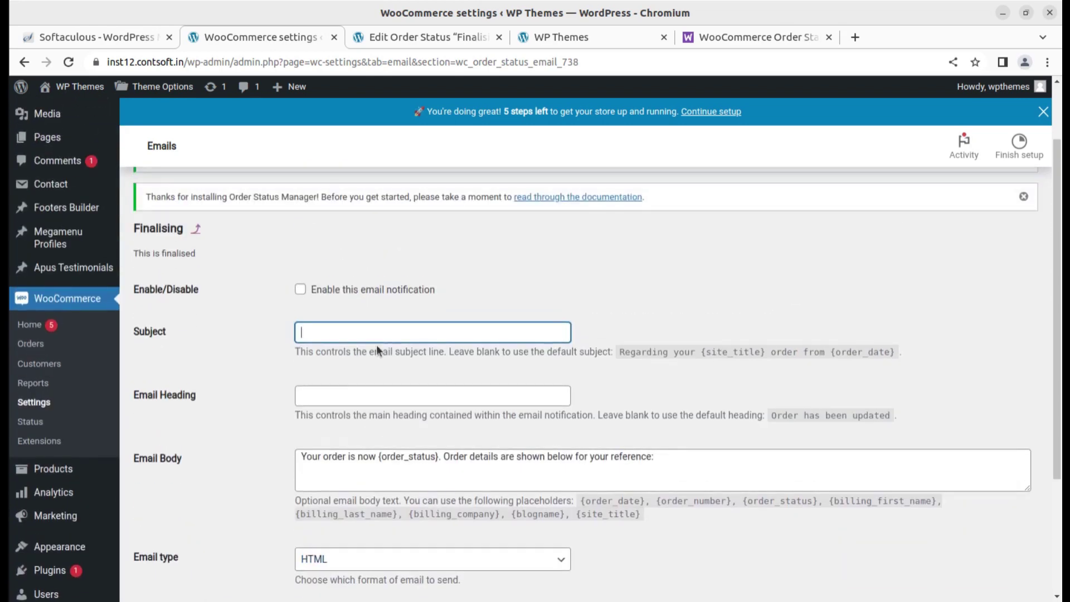
text(Order is fi)
- Set the email heading to "Your Order is arriving" and save the Finalising email settings
click(321, 395)
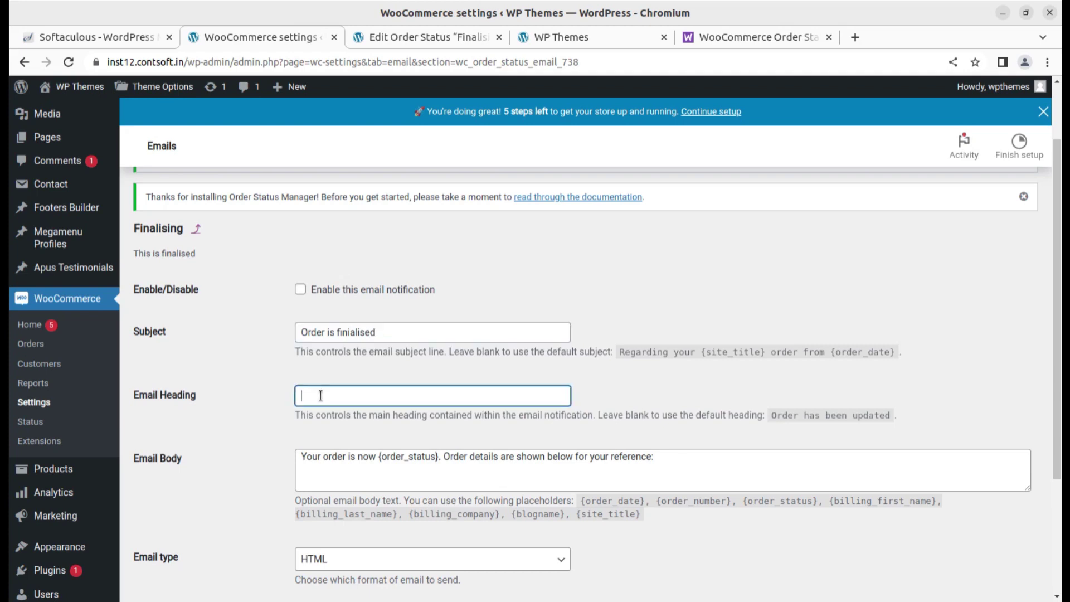
text(Your Order is arra)
key(BackSpace)
text(iving)
scroll(369, 452, down, 3)
click(179, 533)
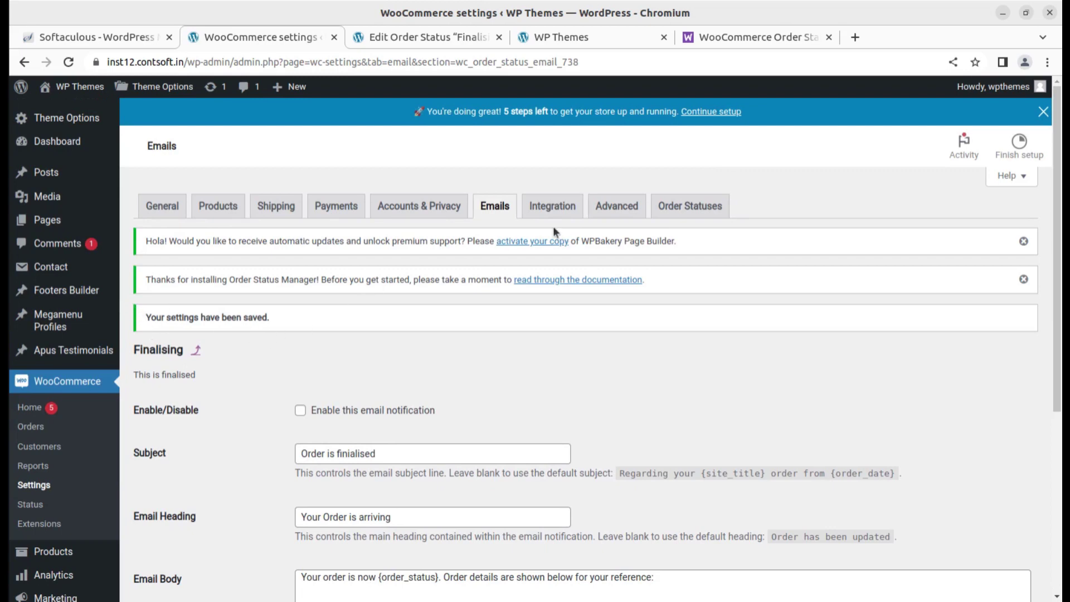
- Find the Finalising email in the list of WooCommerce email notifications and reopen its settings to check the saved subject and heading
click(494, 207)
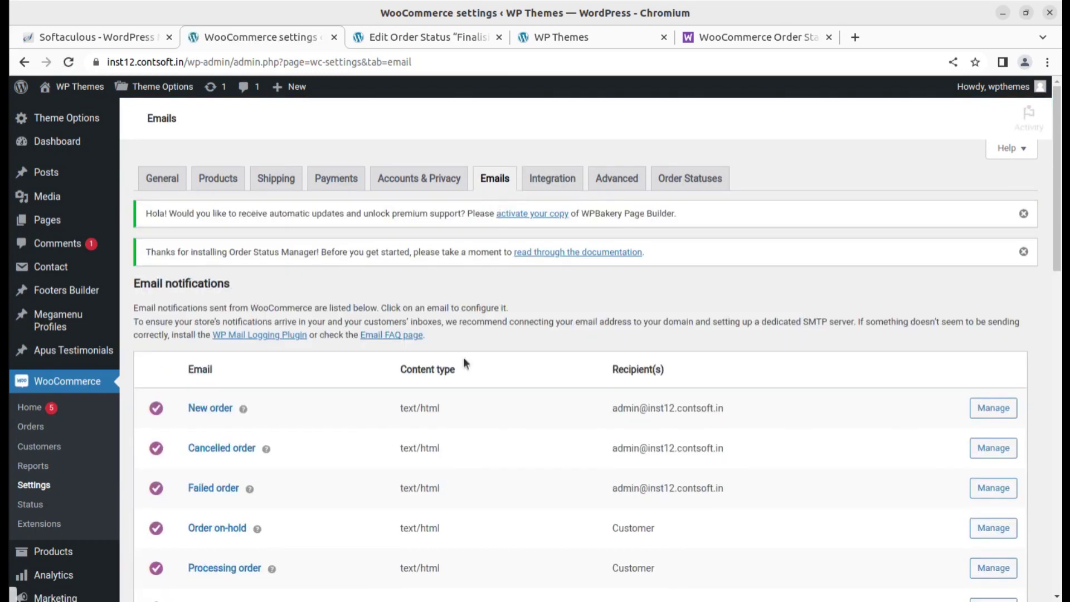
scroll(419, 514, down, 6)
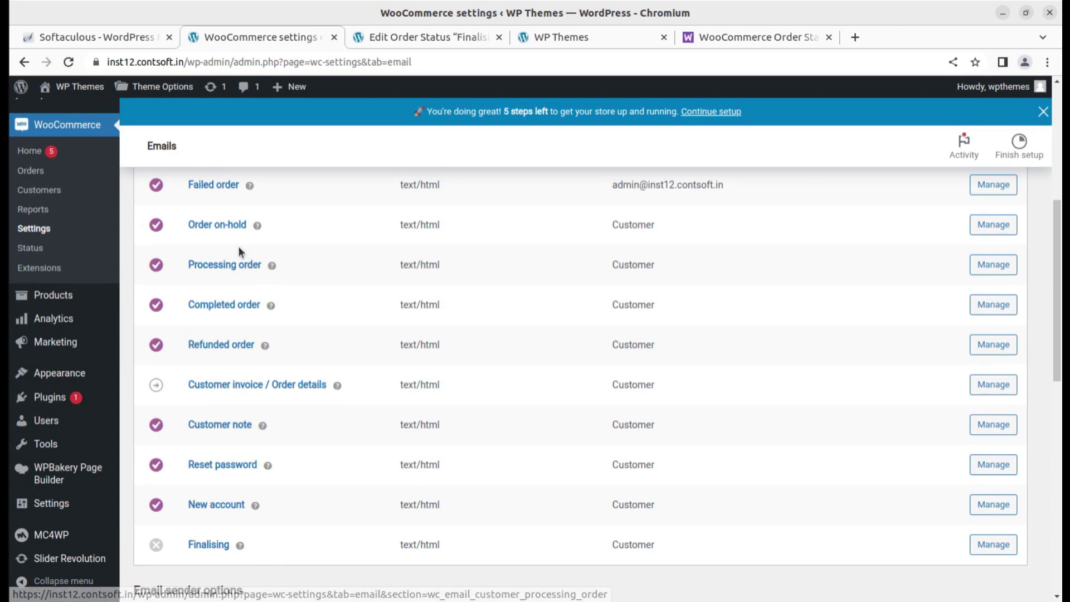
scroll(239, 248, up, 2)
scroll(229, 267, down, 5)
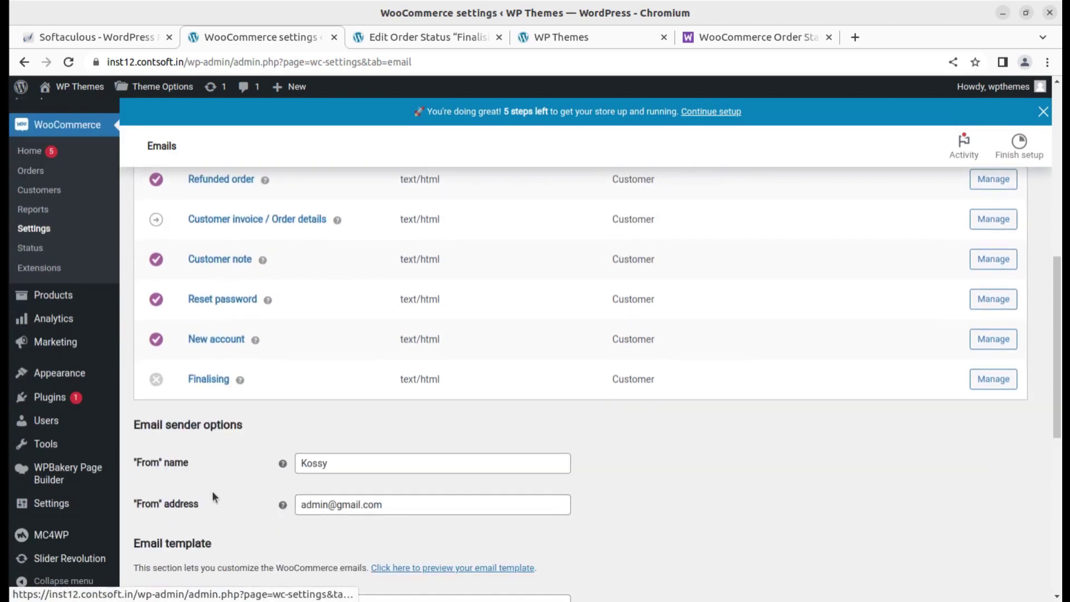
click(202, 379)
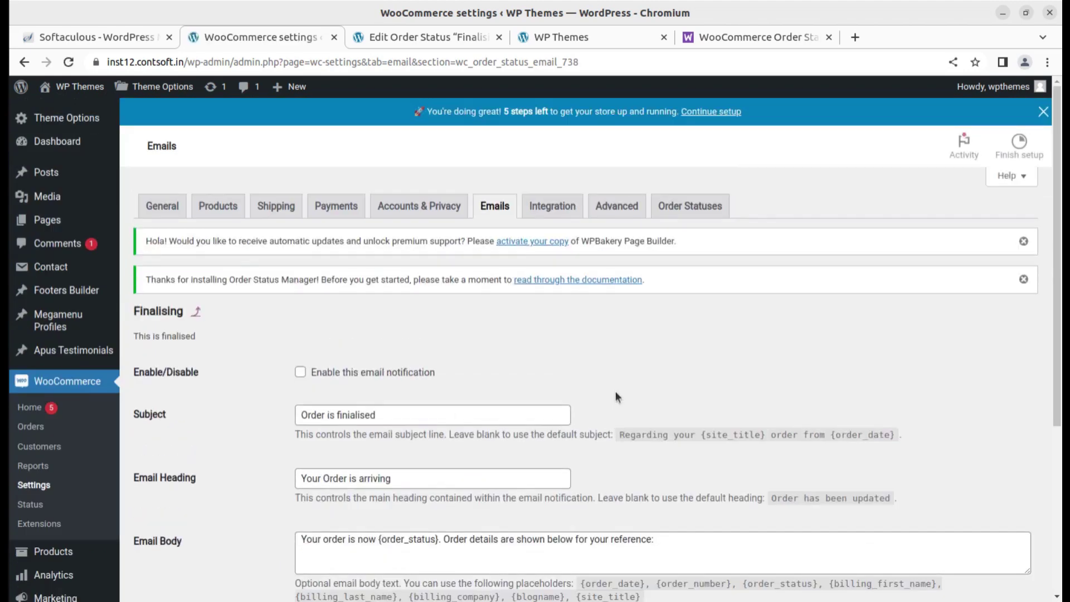
scroll(616, 391, down, 5)
scroll(616, 393, up, 5)
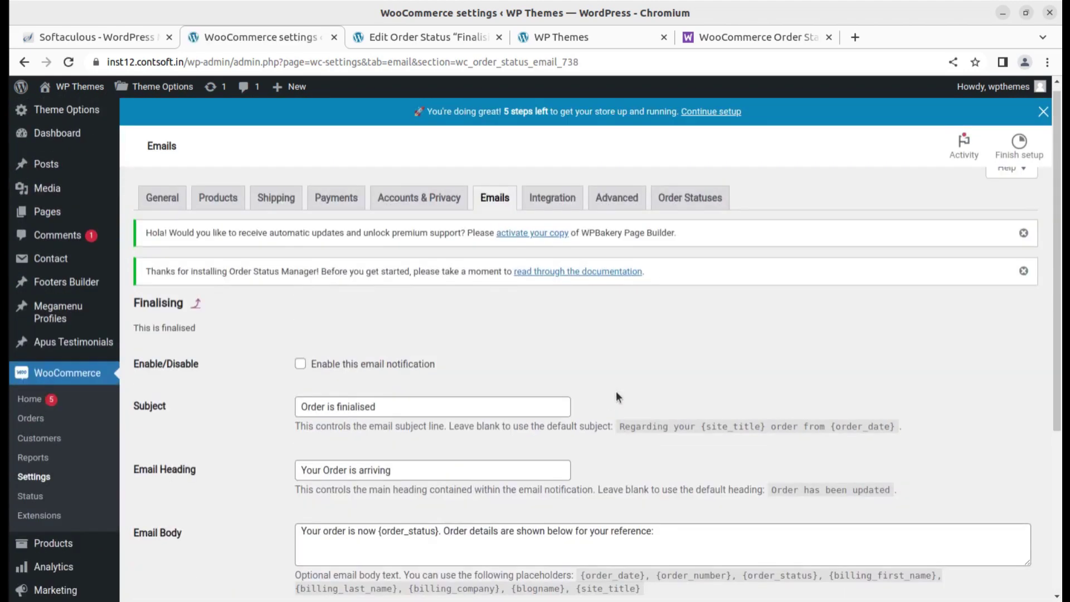